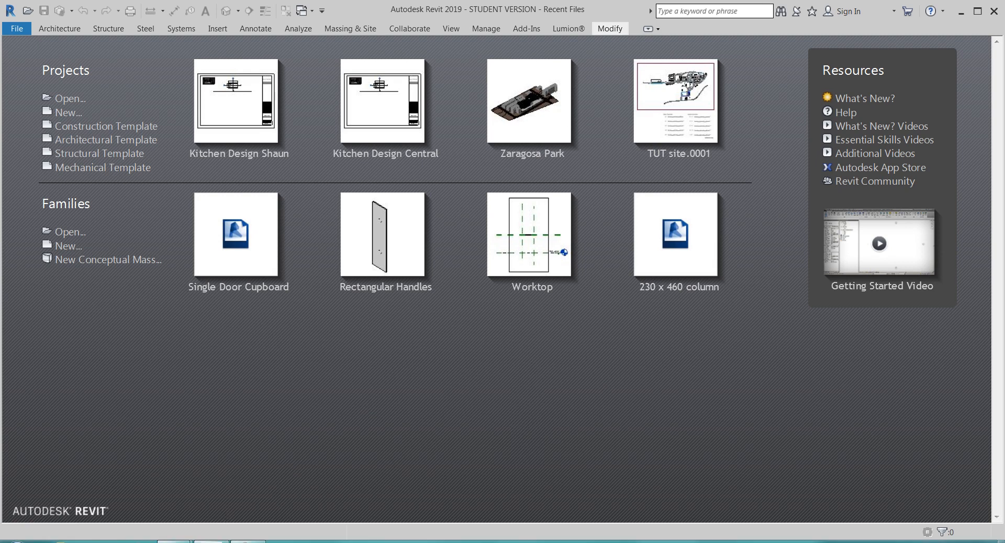
Step: Open the local copy of the kitchen design project from the Revit Local File folder on the TOSHIBA (D:) drive
click(65, 542)
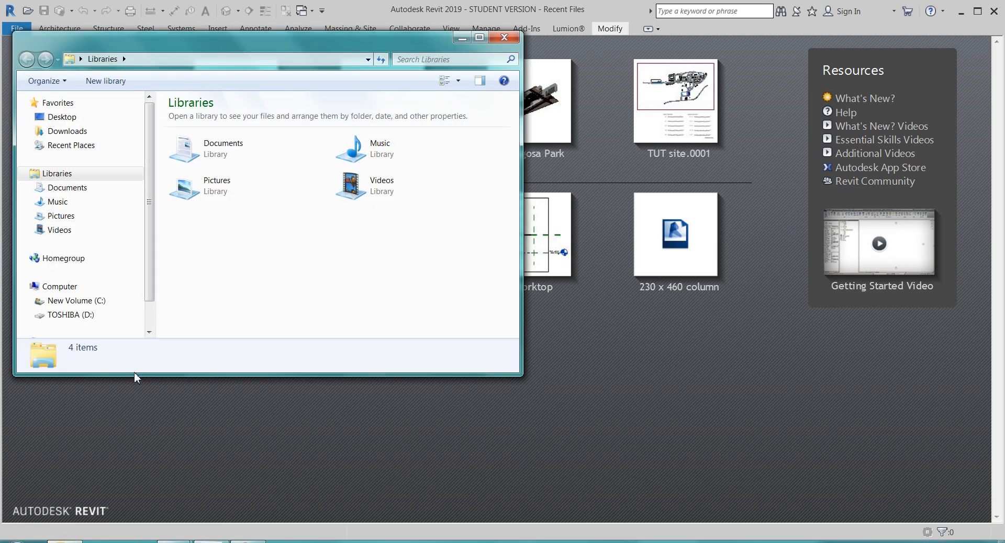
click(79, 316)
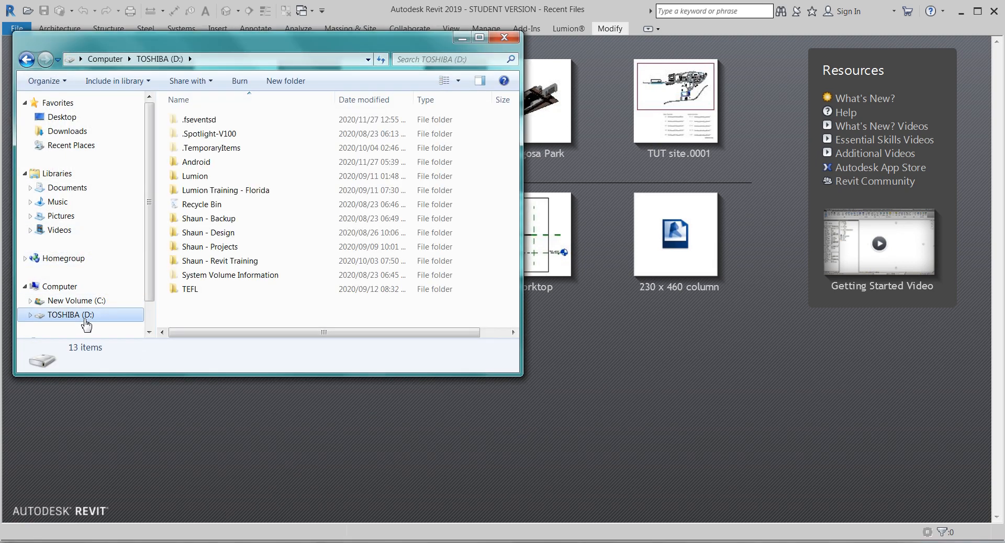
double_click(235, 260)
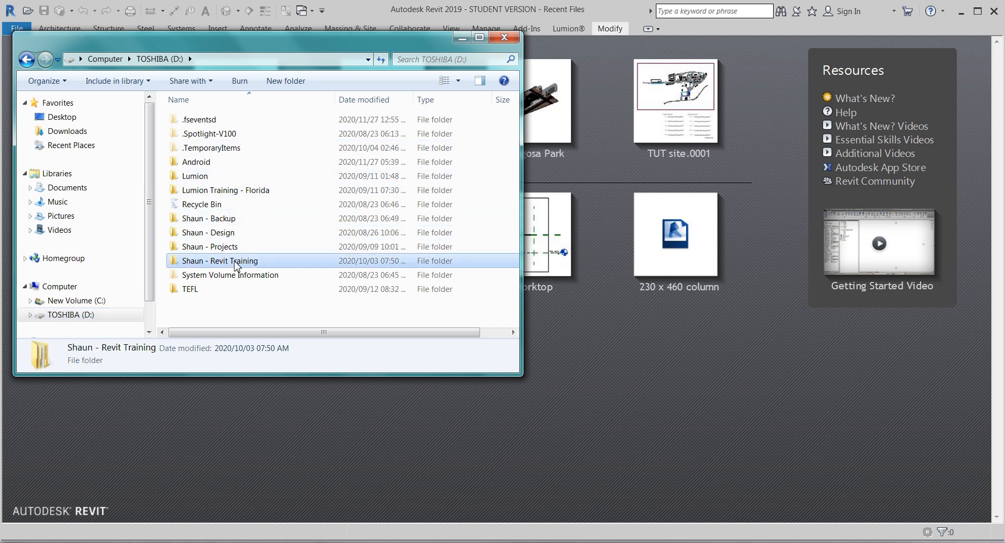
double_click(230, 163)
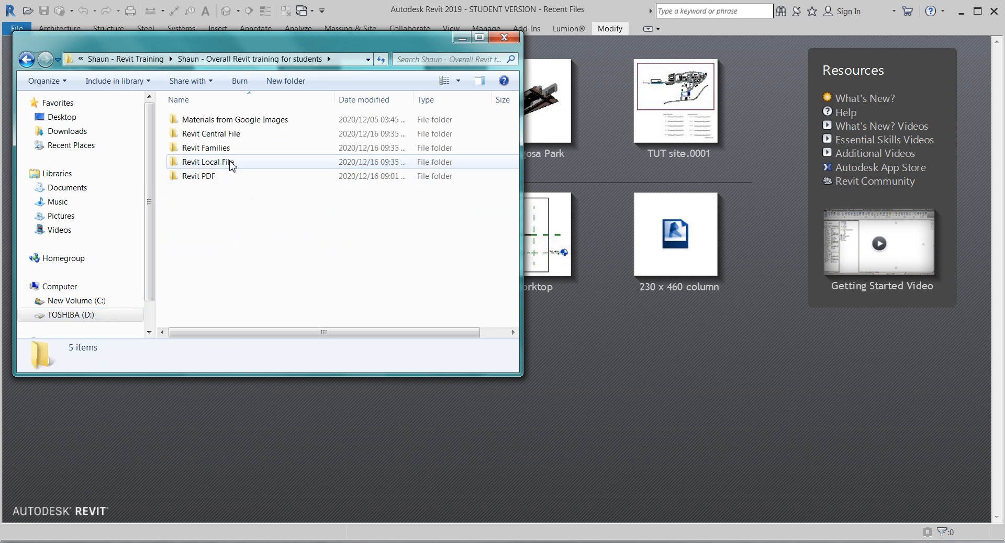
double_click(235, 164)
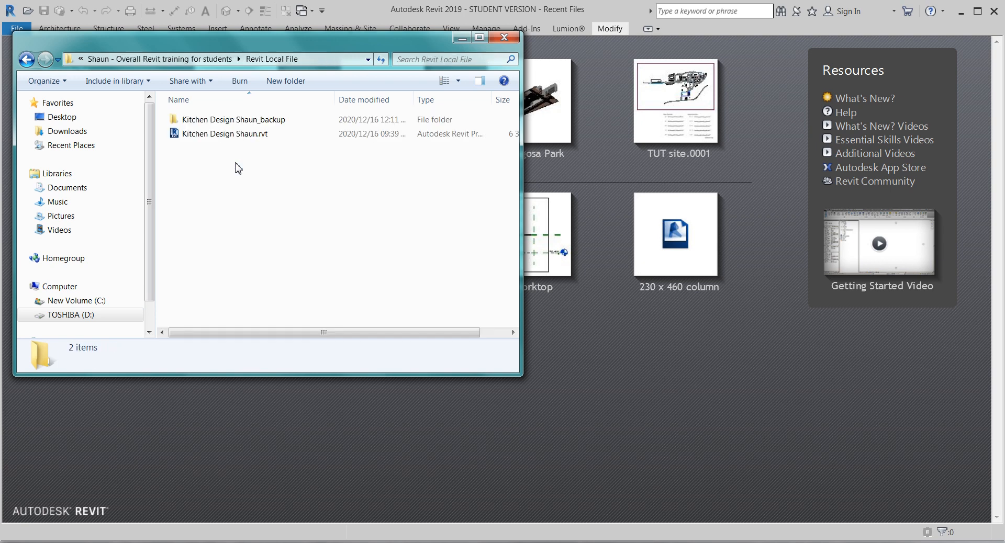
double_click(238, 136)
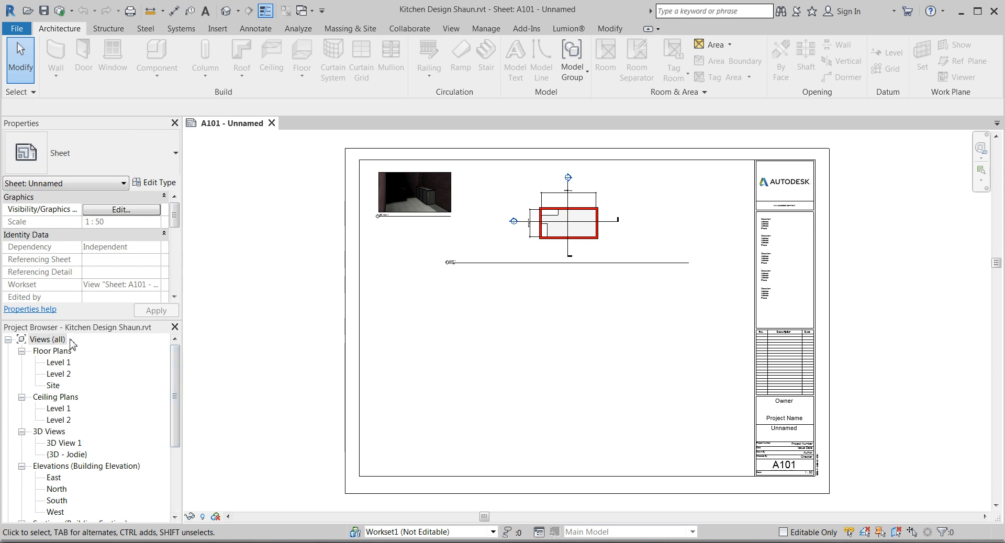
Step: Open the Level 1 floor plan and bring the kitchen layout into view
double_click(59, 363)
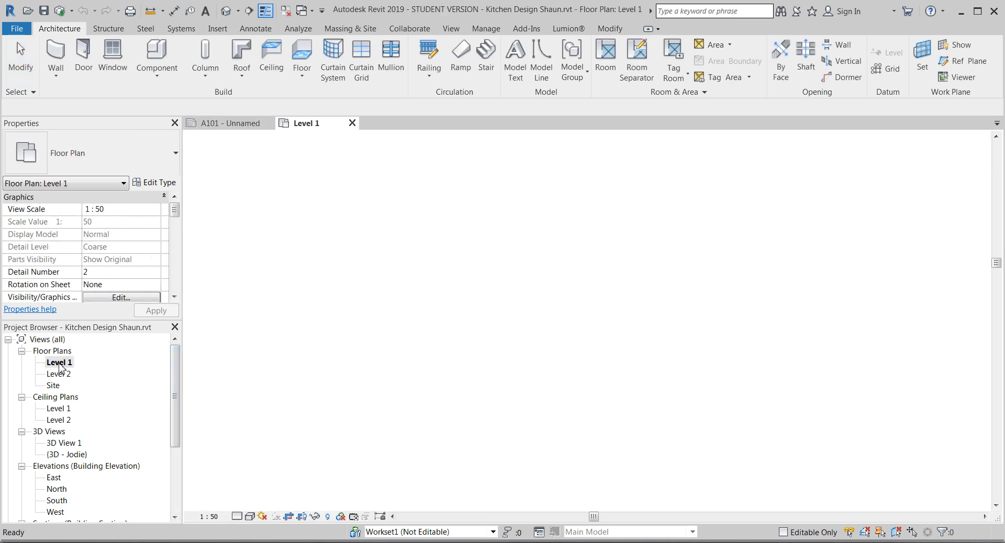
middle_drag(504, 396, 407, 264)
scroll(471, 254, up, 3)
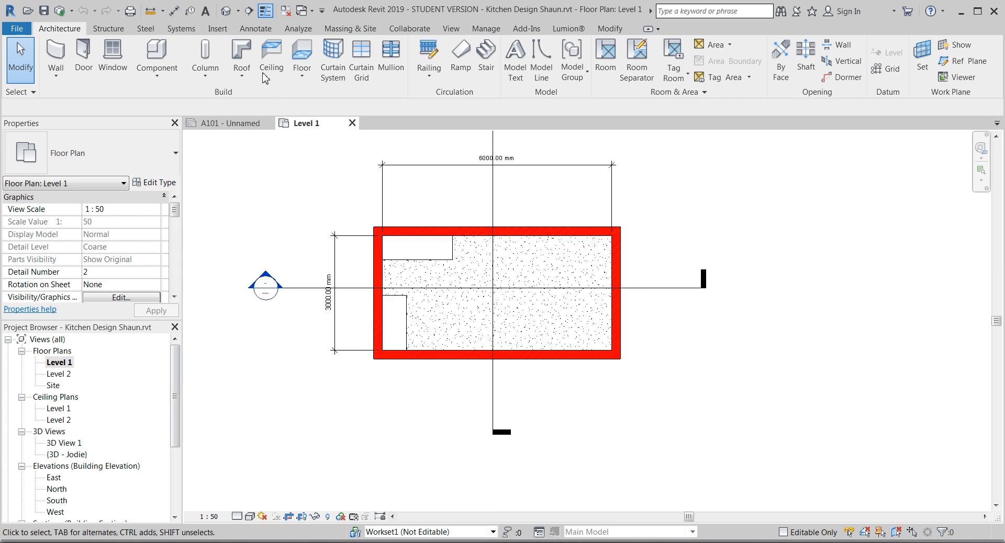
Step: Open the default 3D view and show the kitchen from an angle along with the surrounding section box
click(227, 11)
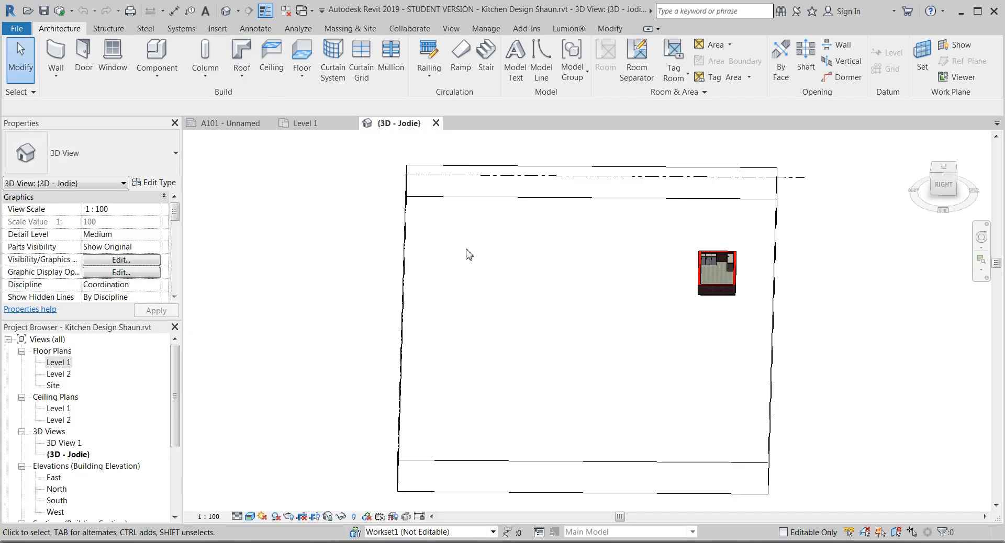
scroll(663, 267, up, 8)
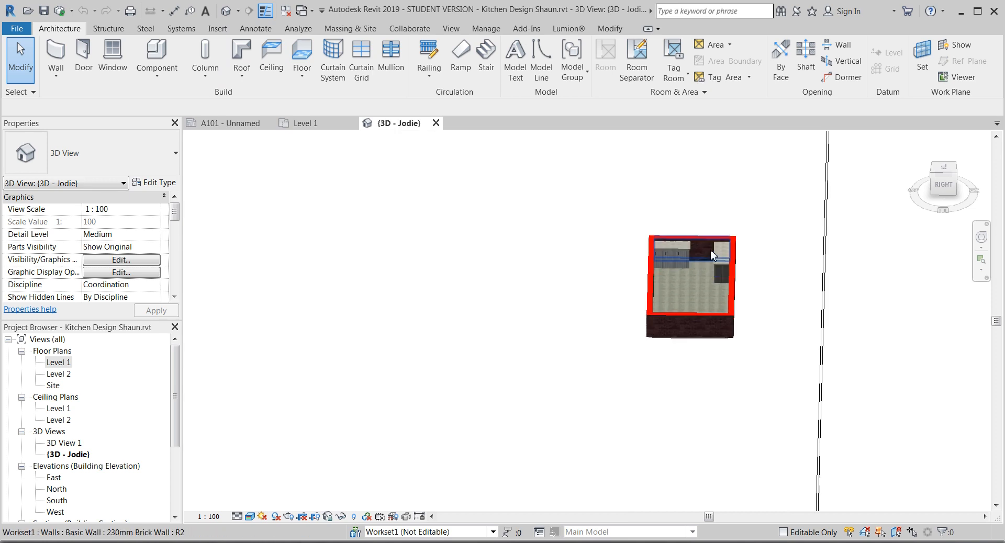
scroll(704, 264, up, 3)
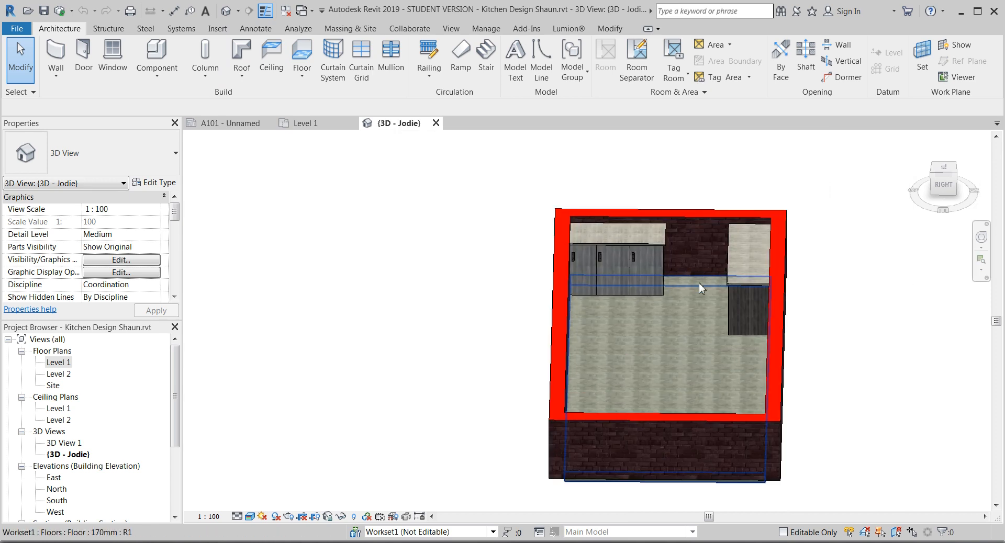
shift+middle_drag(694, 292, 633, 348)
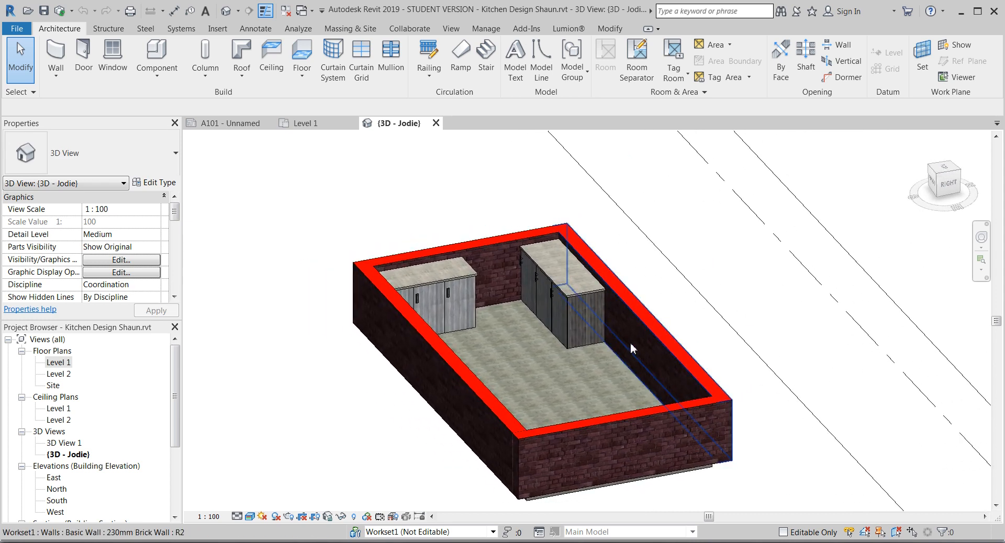
scroll(668, 327, down, 5)
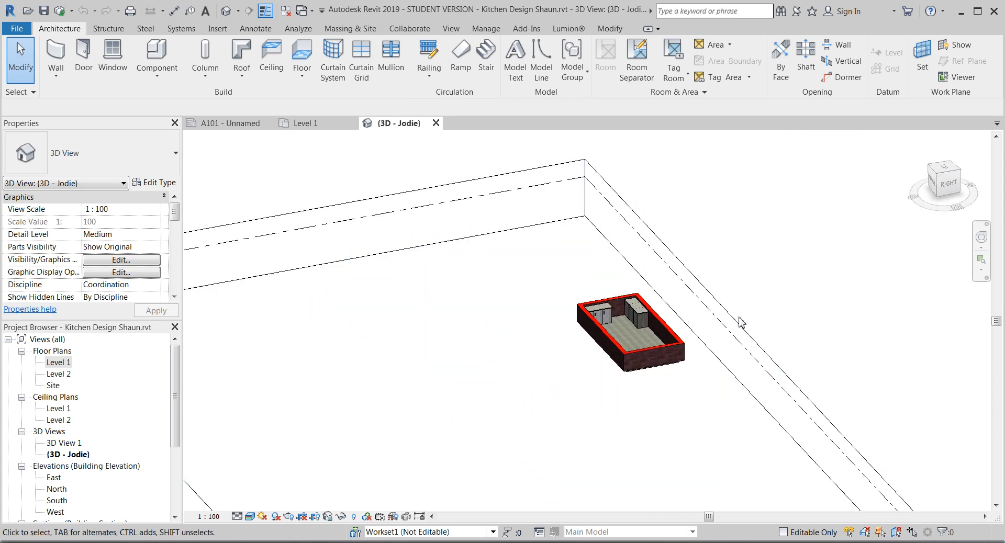
Step: Raise the top of the section box above the kitchen walls and inspect their full height in 3D
click(738, 322)
drag(488, 431, 489, 321)
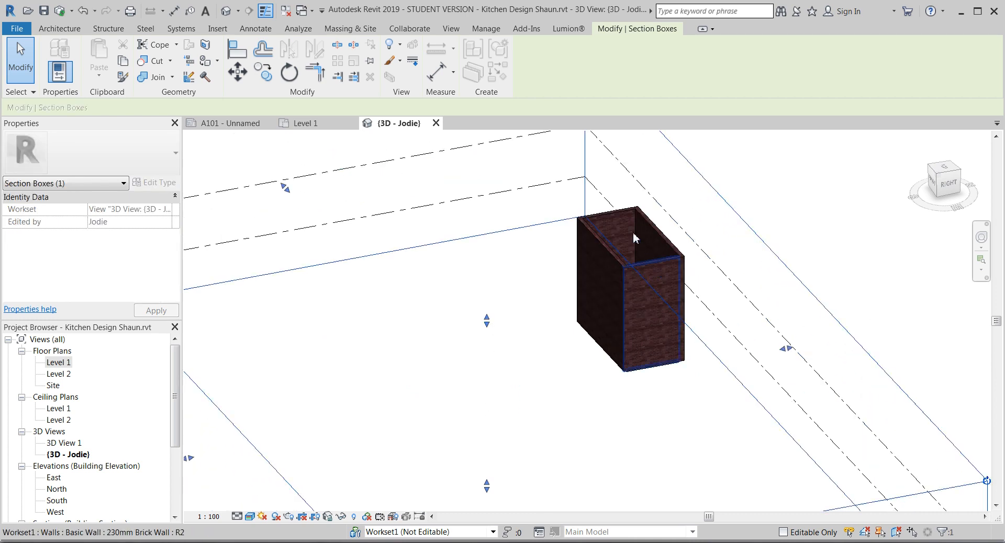
scroll(634, 234, up, 3)
shift+middle_drag(617, 238, 652, 293)
middle_drag(651, 293, 722, 492)
click(715, 291)
shift+middle_drag(718, 296, 747, 271)
scroll(700, 329, up, 4)
scroll(737, 268, down, 1)
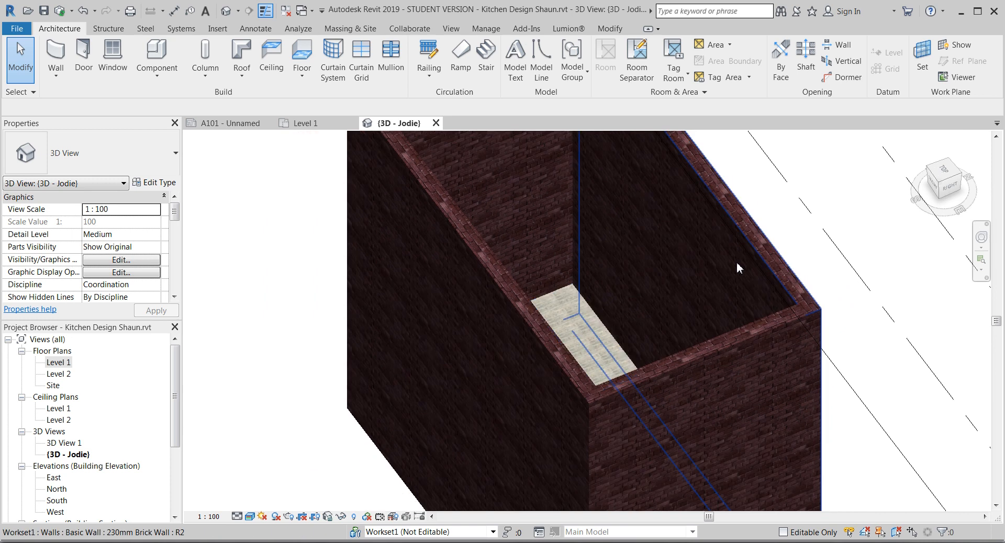
scroll(737, 268, down, 4)
middle_drag(559, 299, 525, 292)
scroll(525, 291, down, 2)
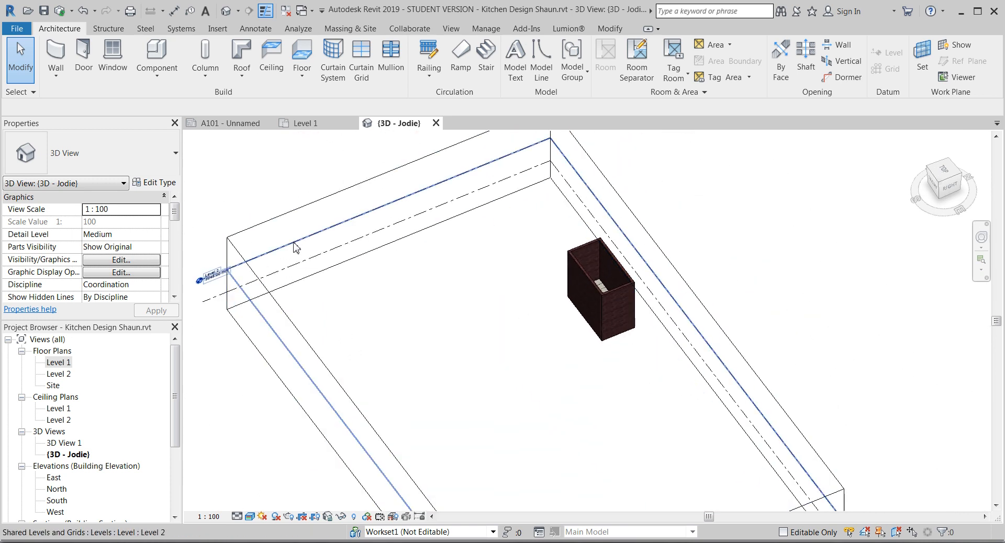
Step: Return to the Level 1 floor plan and open the section view that cuts vertically across the kitchen plan
click(309, 125)
scroll(498, 279, down, 4)
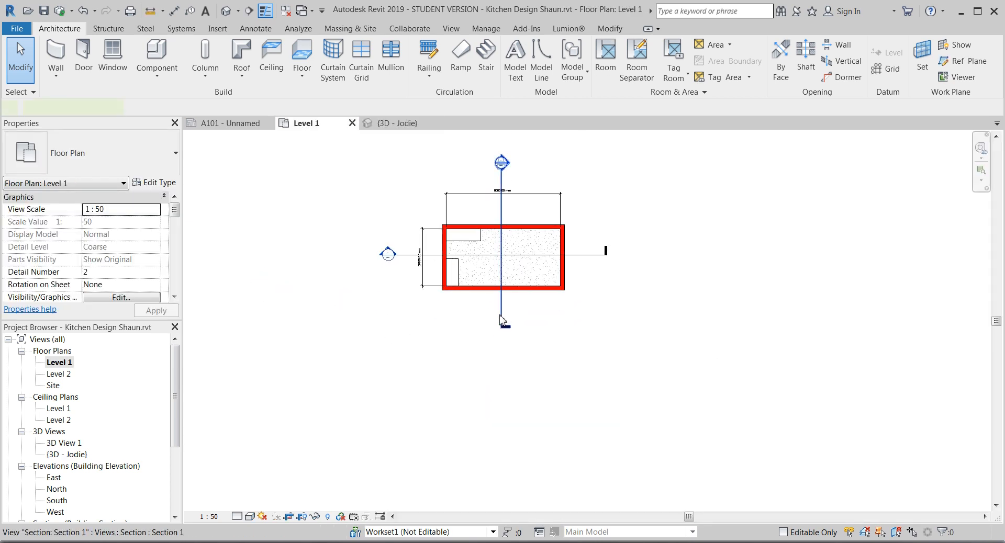
click(501, 319)
right_click(502, 306)
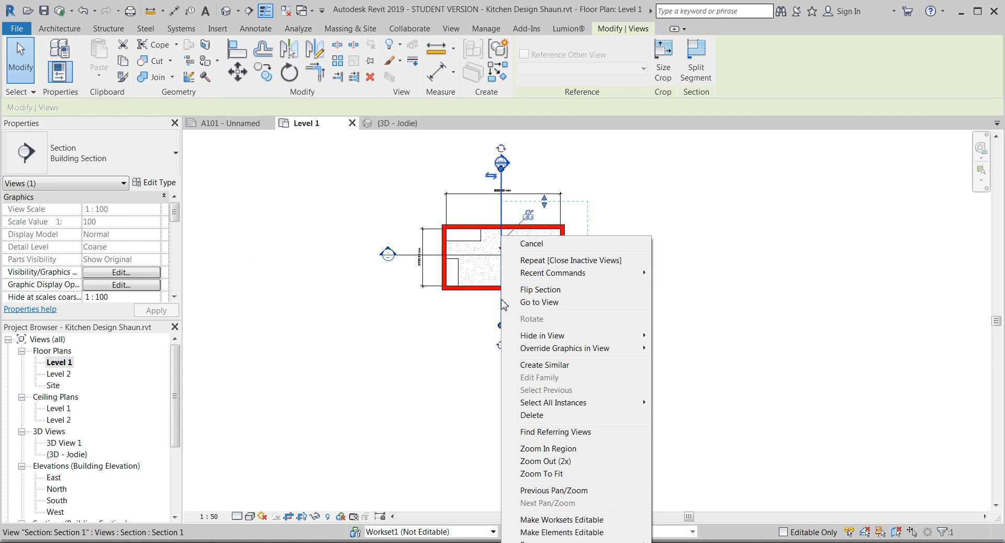
click(534, 303)
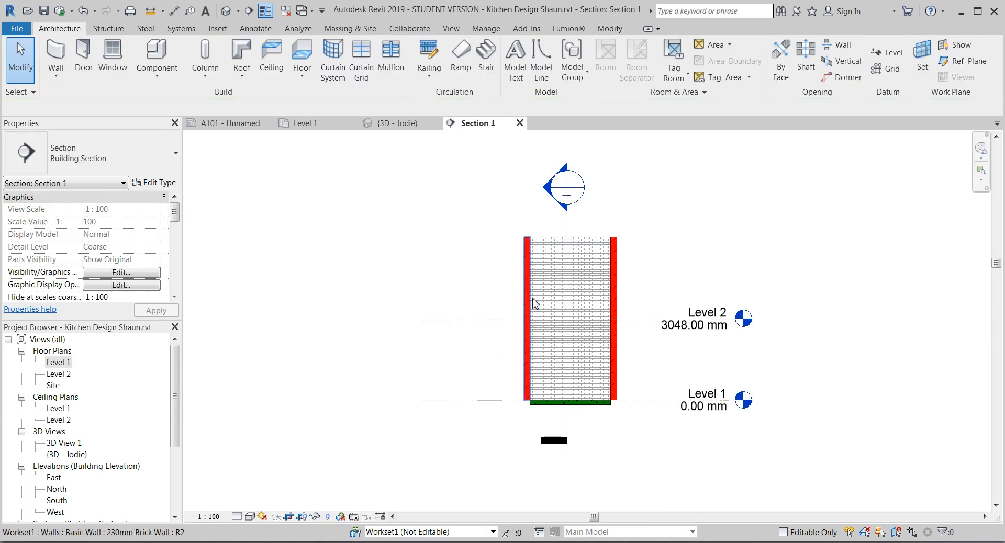
Step: Set the elevation of Level 2 to 2805 mm in the section view
middle_drag(655, 351, 637, 301)
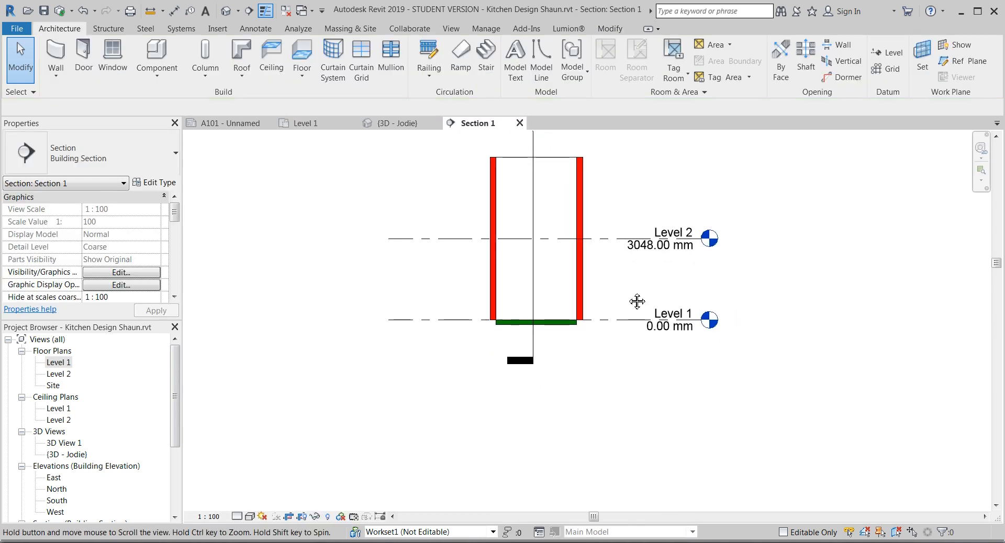
scroll(637, 301, up, 2)
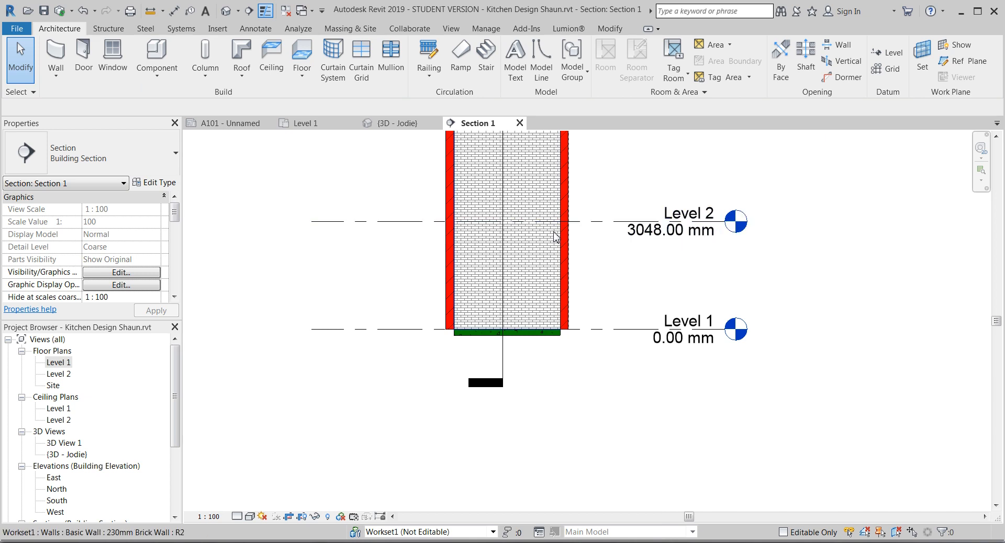
middle_drag(556, 237, 661, 291)
click(761, 289)
click(761, 290)
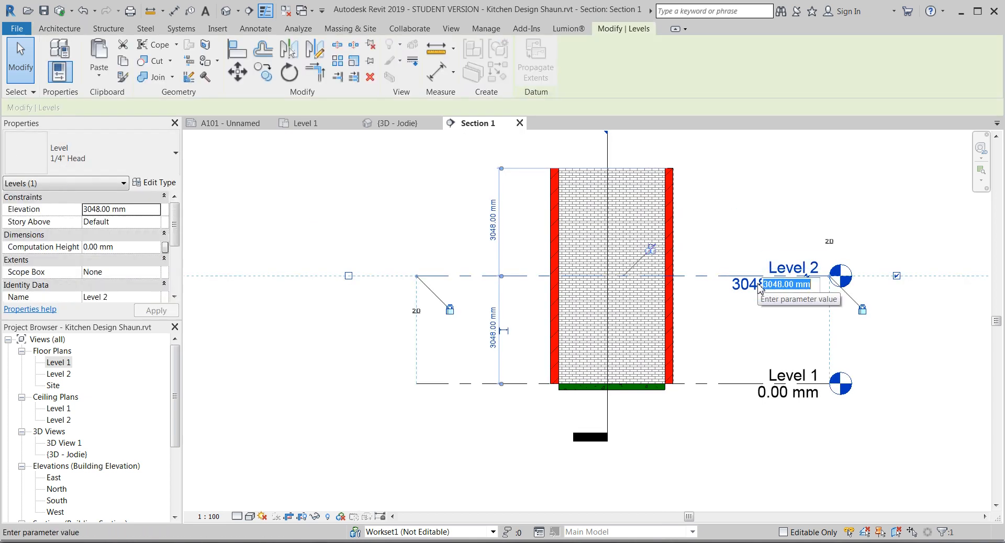
text(2)
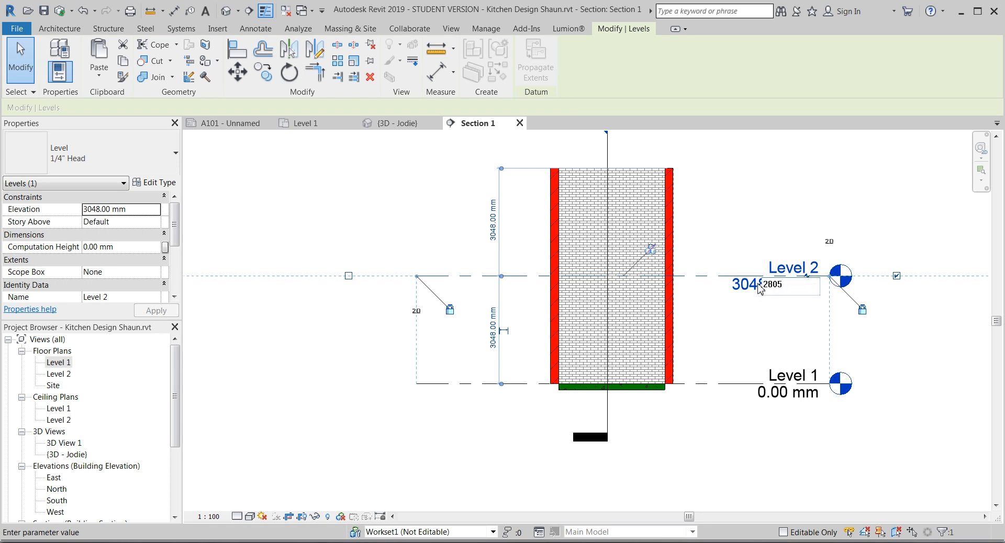
text(805)
key(Return)
click(764, 209)
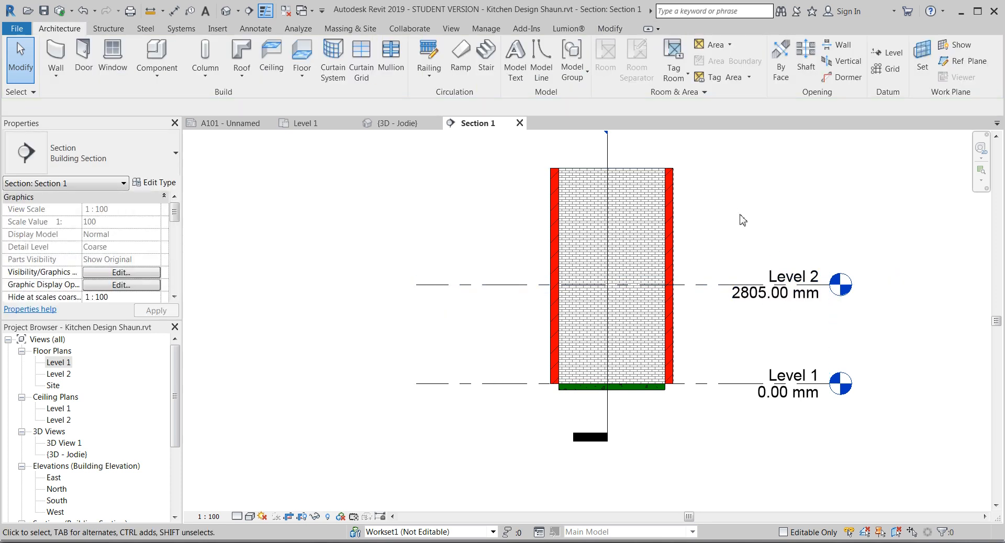
Step: Constrain the top of the right-hand cut brick wall up to Level 2 and check where it meets the level line
middle_drag(755, 238, 709, 247)
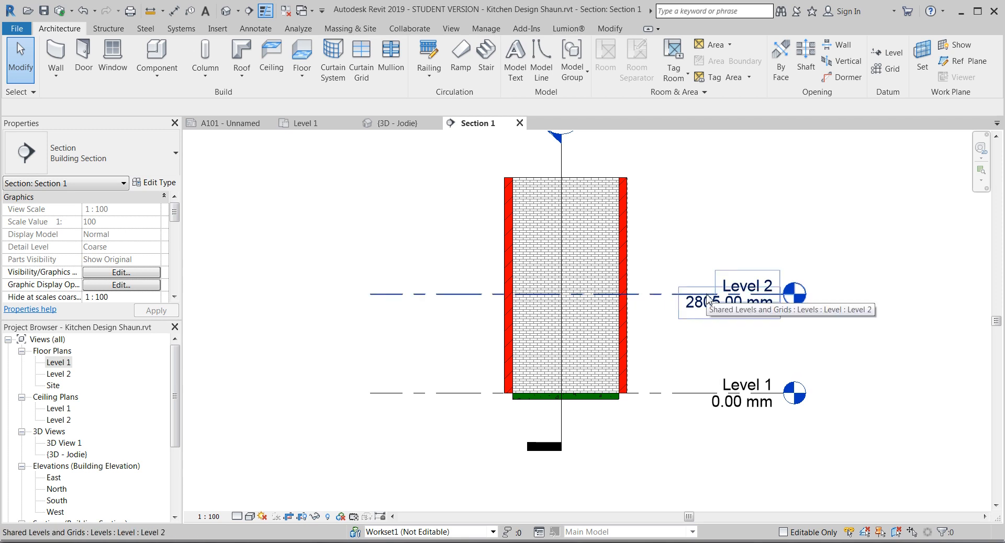
click(627, 260)
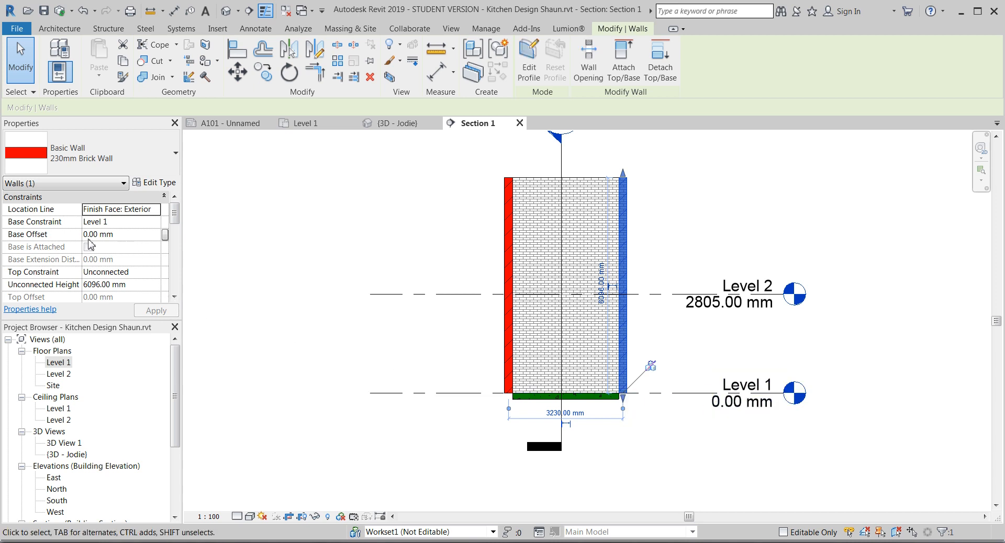
click(156, 273)
click(155, 272)
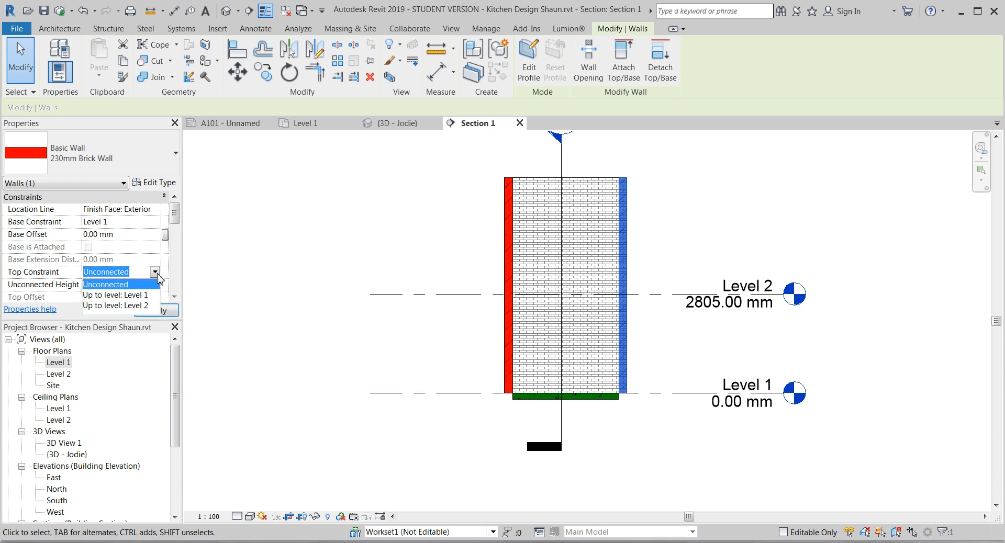
click(133, 307)
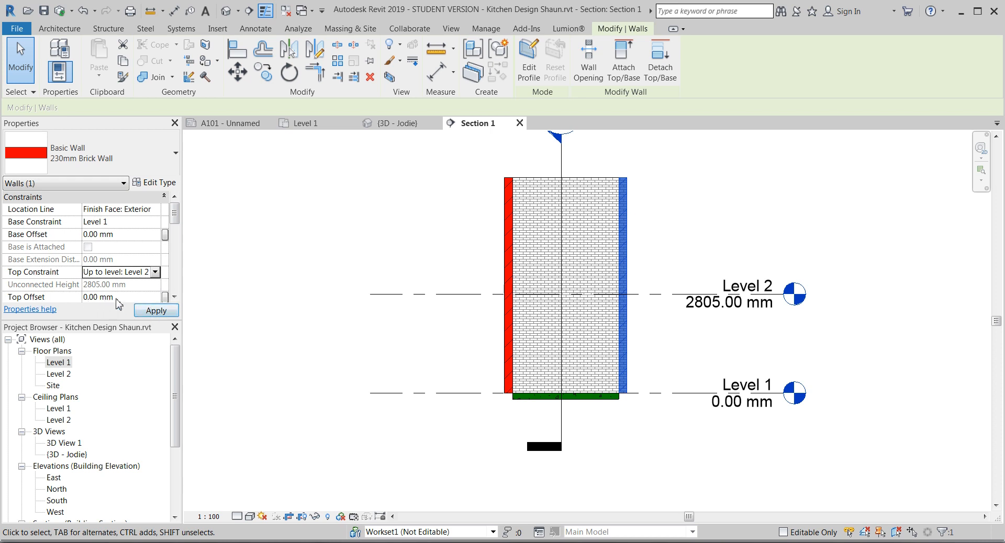
click(156, 310)
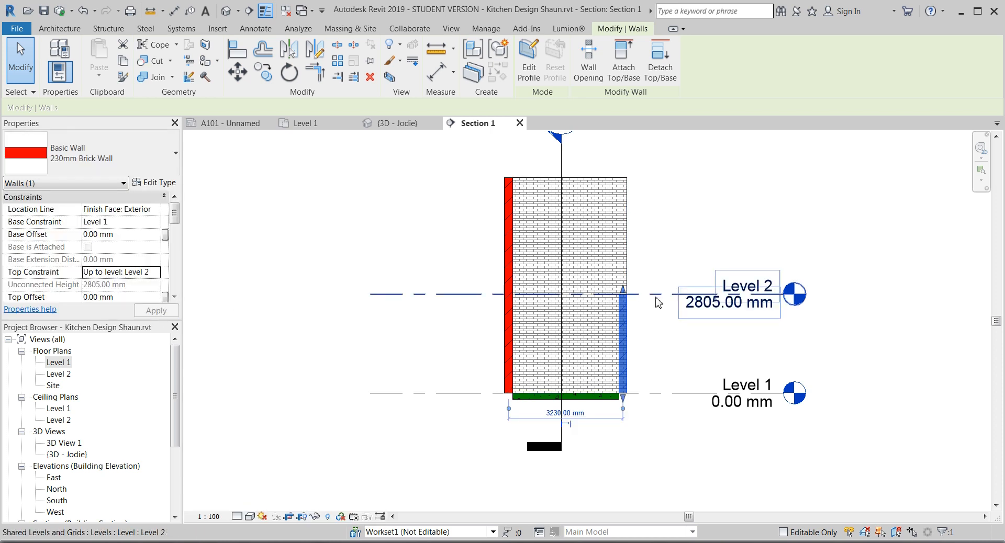
click(644, 309)
scroll(642, 308, up, 3)
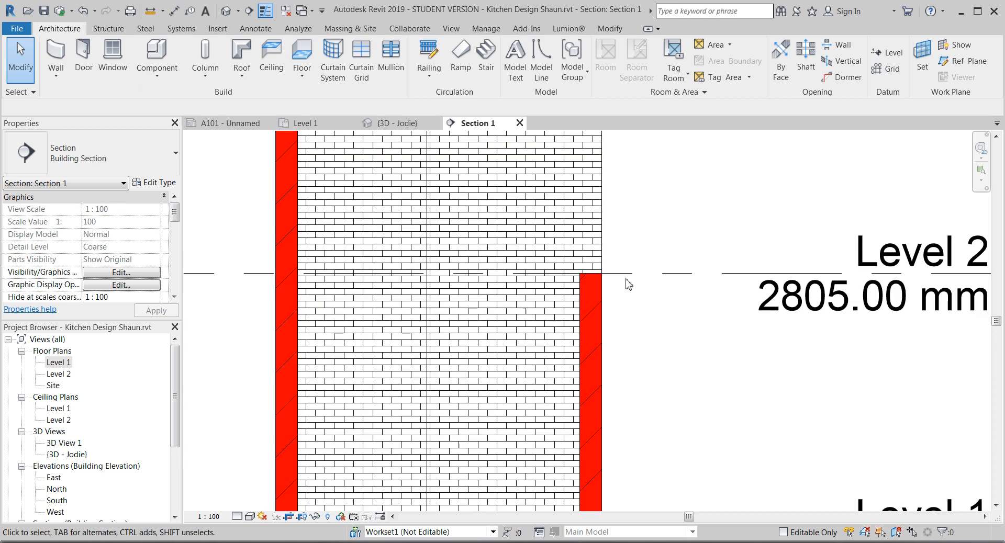
scroll(631, 285, down, 3)
scroll(632, 324, down, 1)
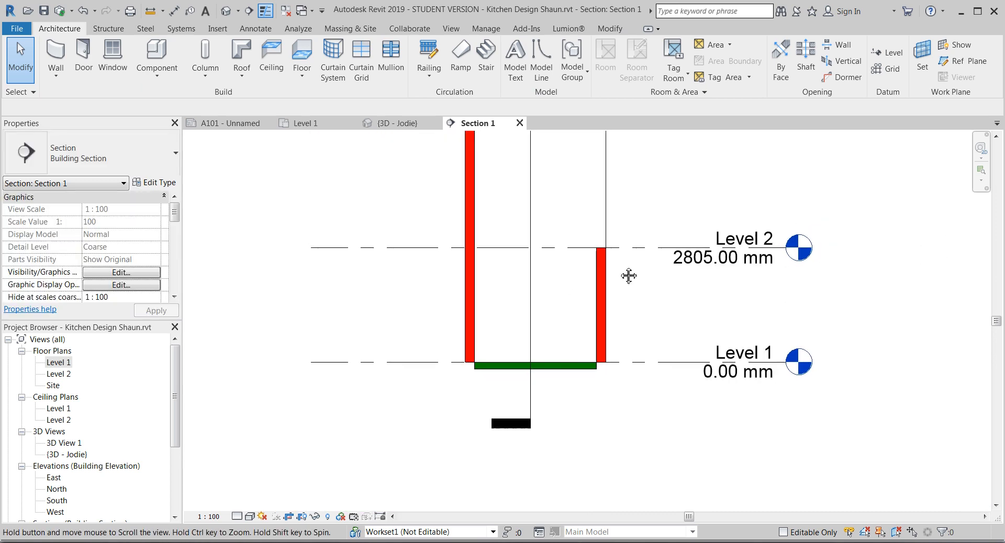
middle_drag(543, 287, 548, 375)
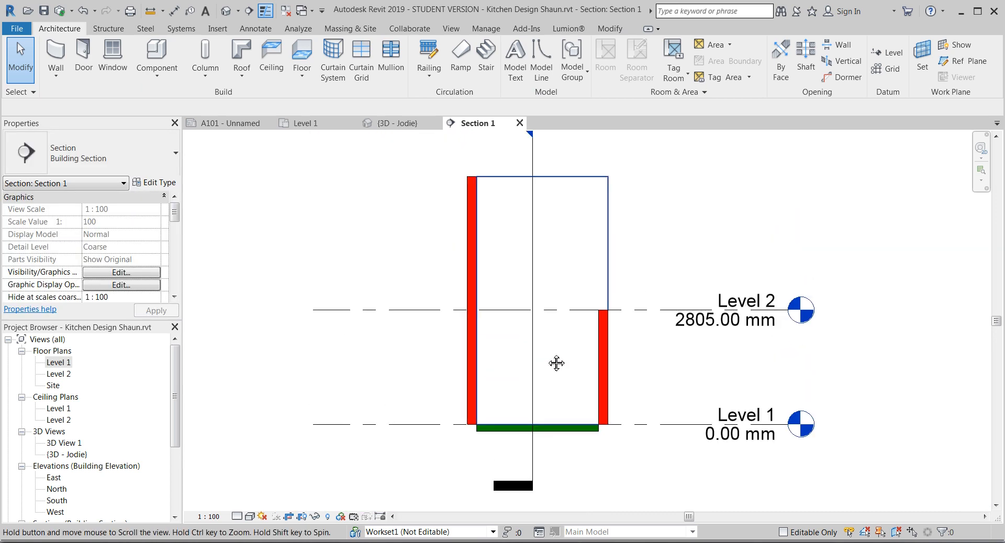
click(565, 397)
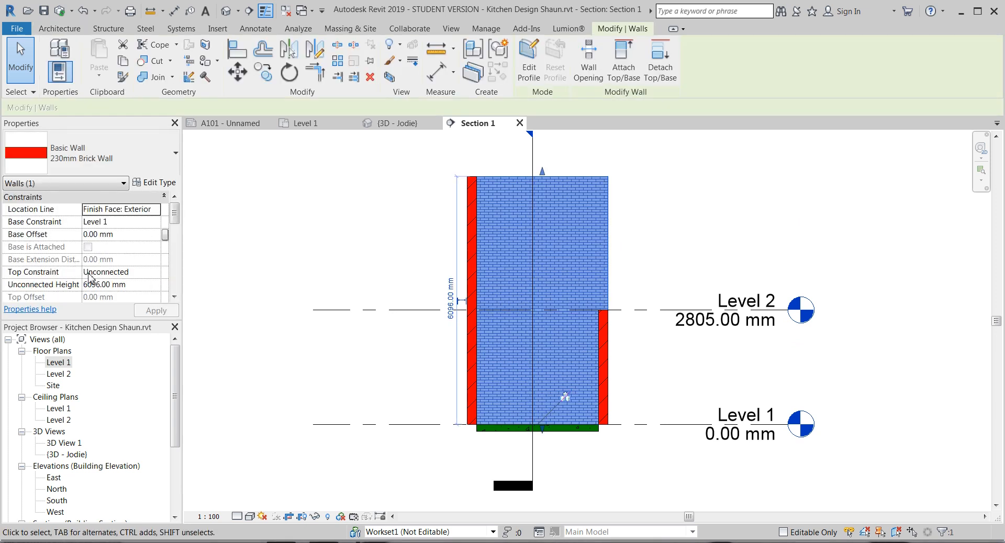
scroll(126, 265, down, 1)
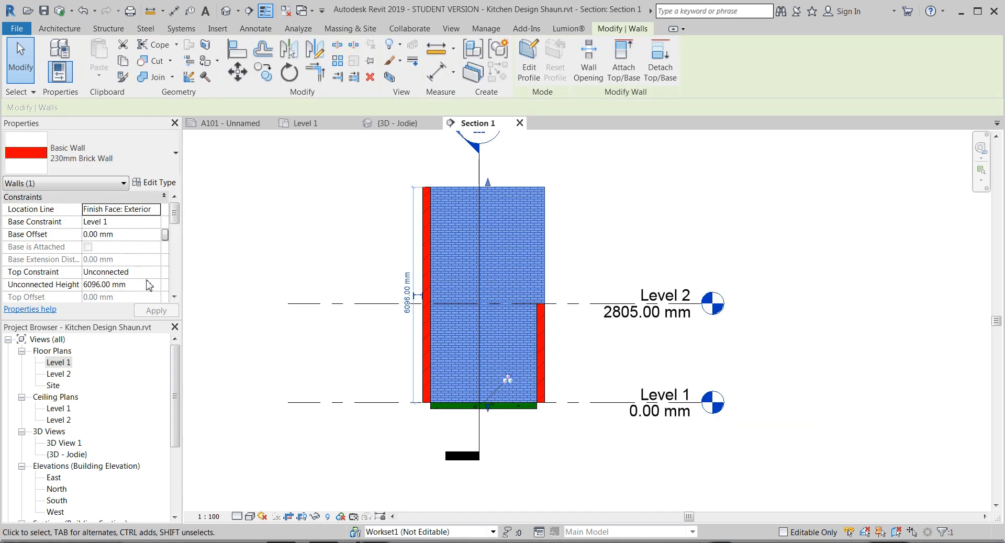
click(146, 274)
click(155, 272)
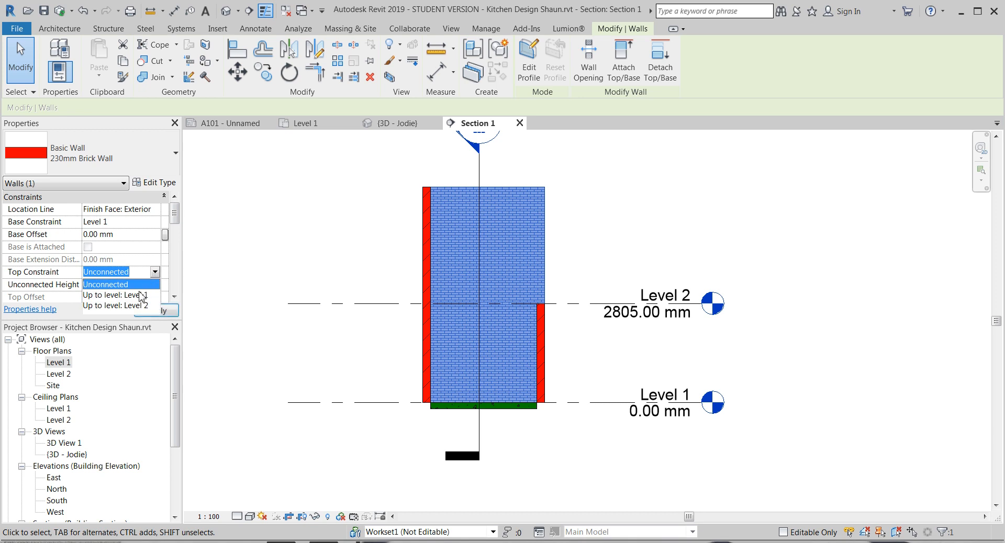
click(139, 296)
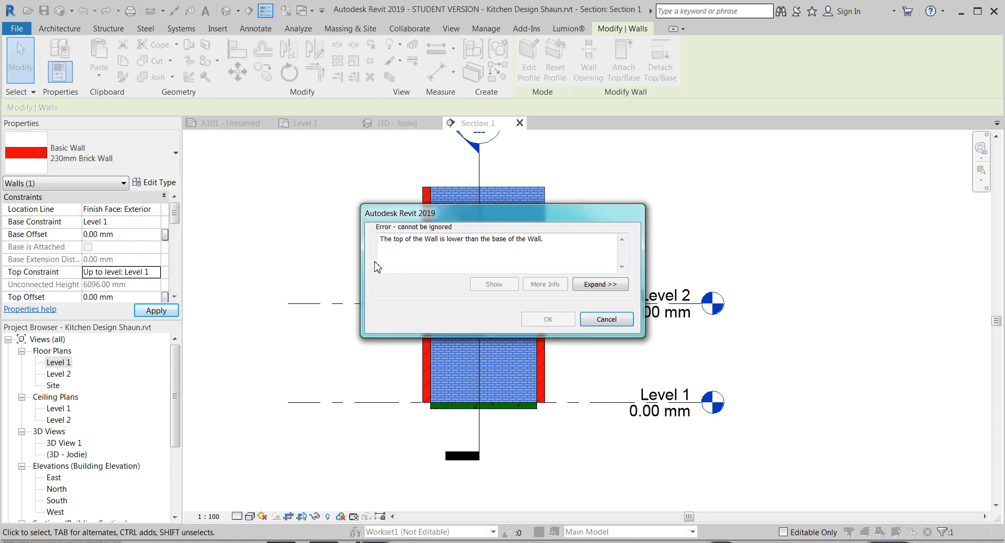
click(606, 320)
click(583, 247)
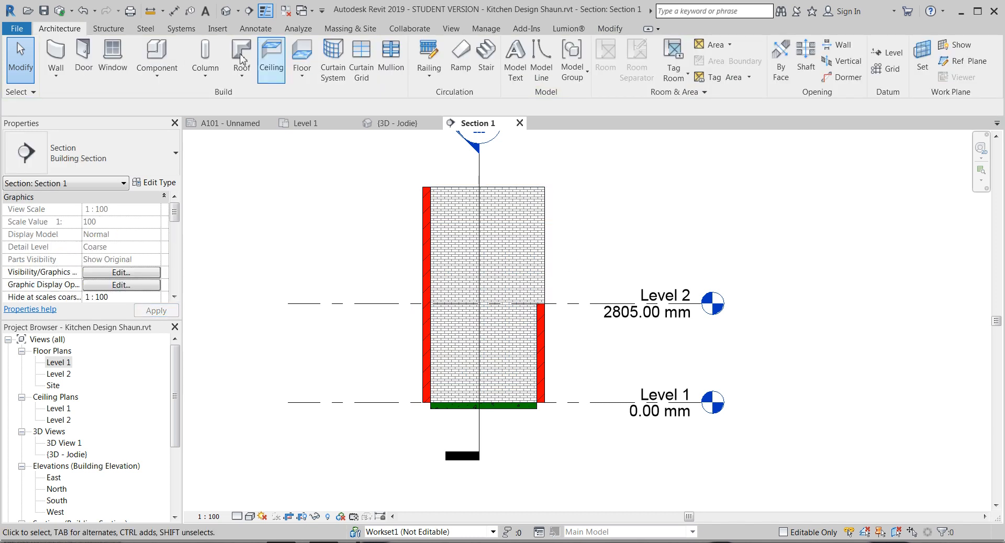
Step: In the 3D view, constrain the top of the short end wall behind the cabinets up to Level 2
click(226, 12)
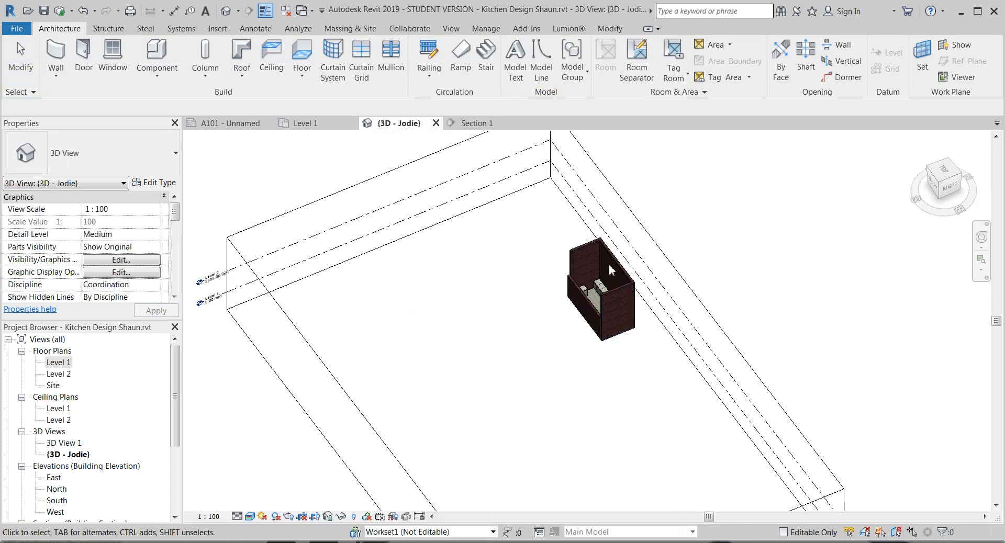
scroll(529, 330, up, 5)
shift+middle_drag(534, 328, 603, 210)
middle_drag(603, 209, 637, 110)
scroll(591, 183, up, 3)
click(503, 168)
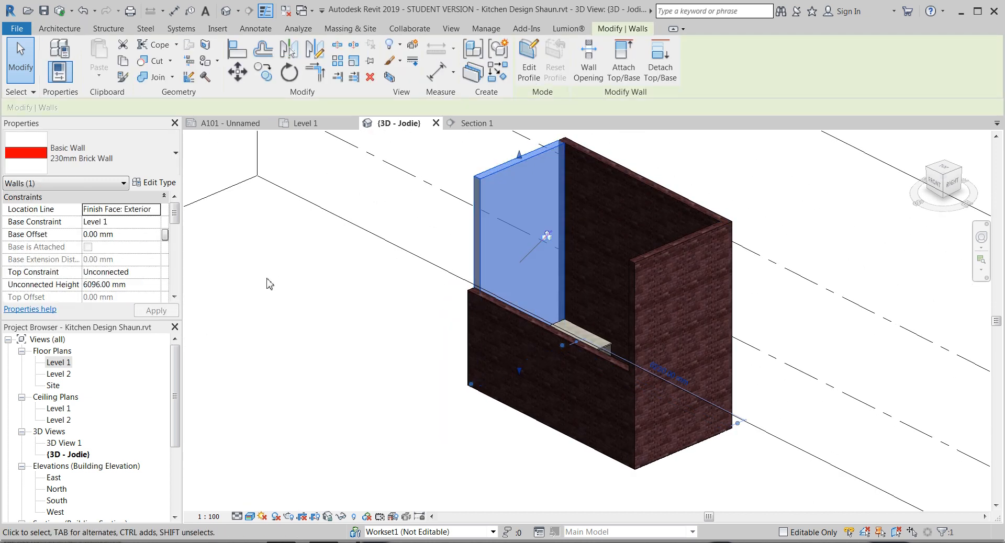
click(141, 272)
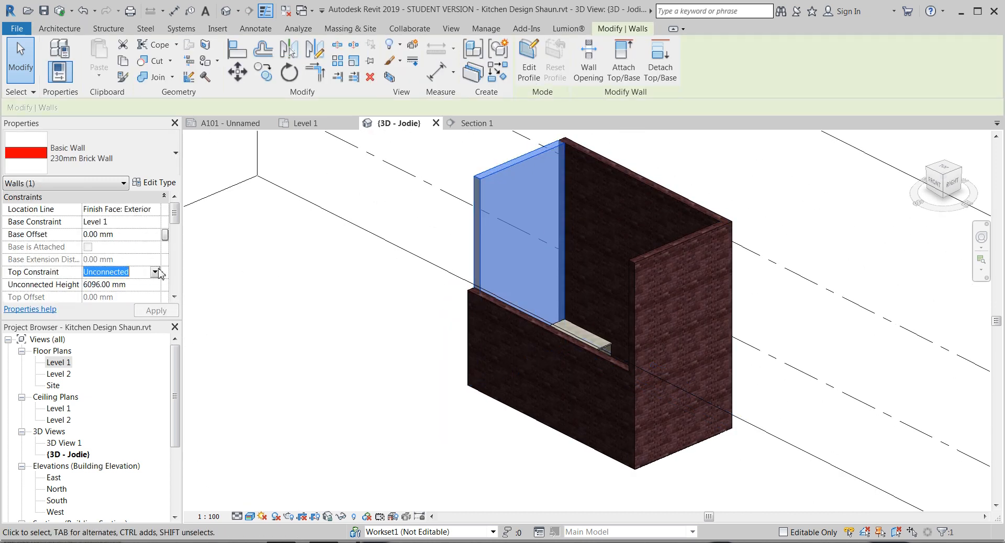
click(155, 272)
click(116, 306)
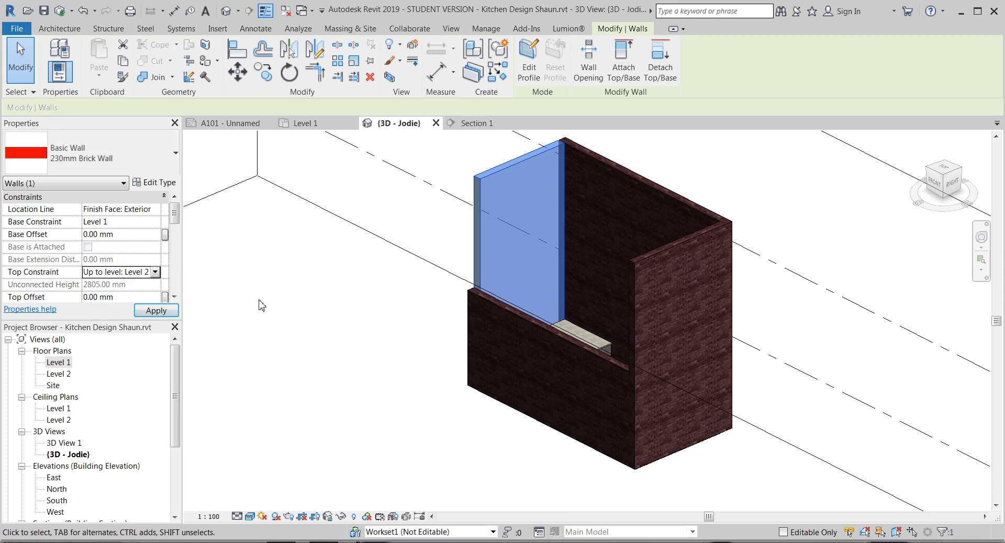
Step: Constrain the tops of the long rear brick wall and the remaining full-height end wall up to Level 2
click(683, 202)
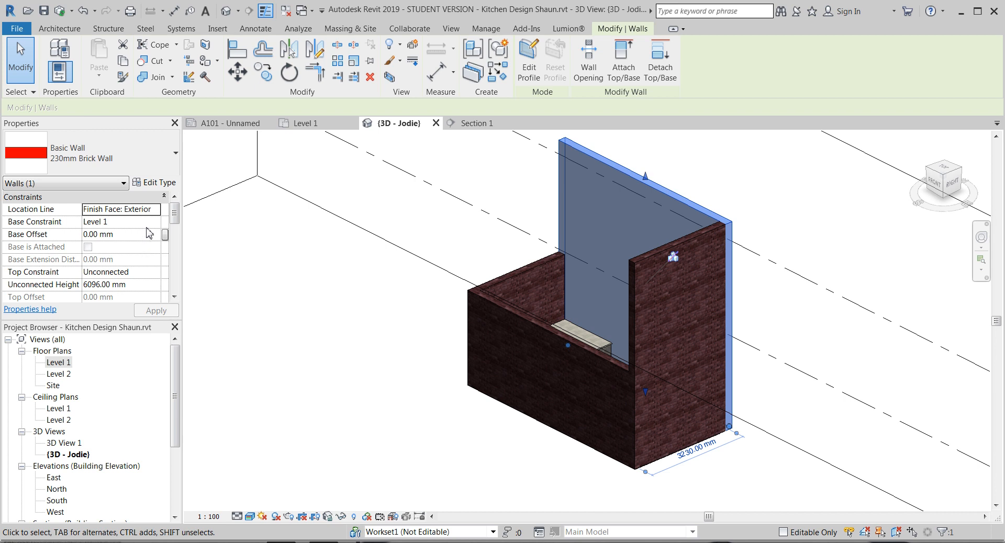
click(120, 271)
click(156, 271)
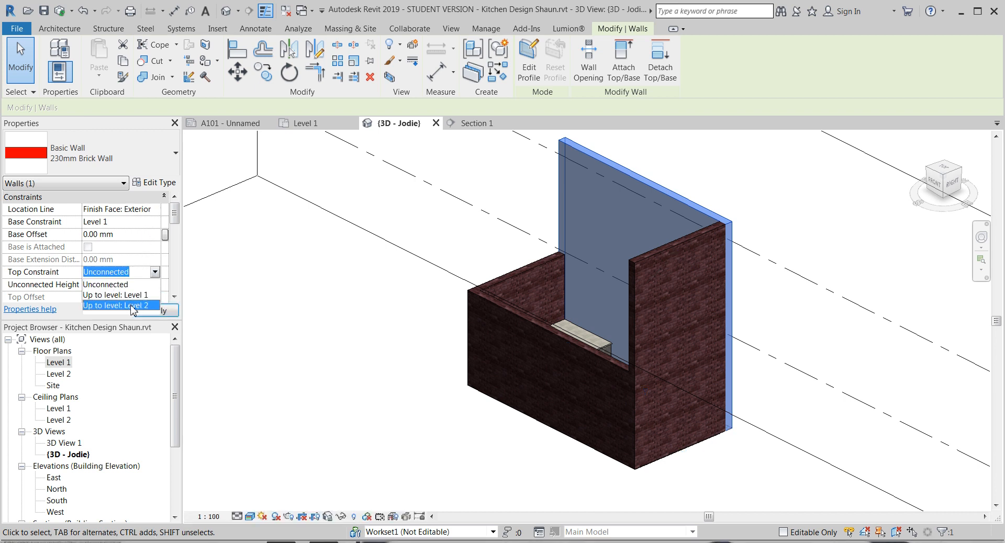
click(115, 306)
click(635, 272)
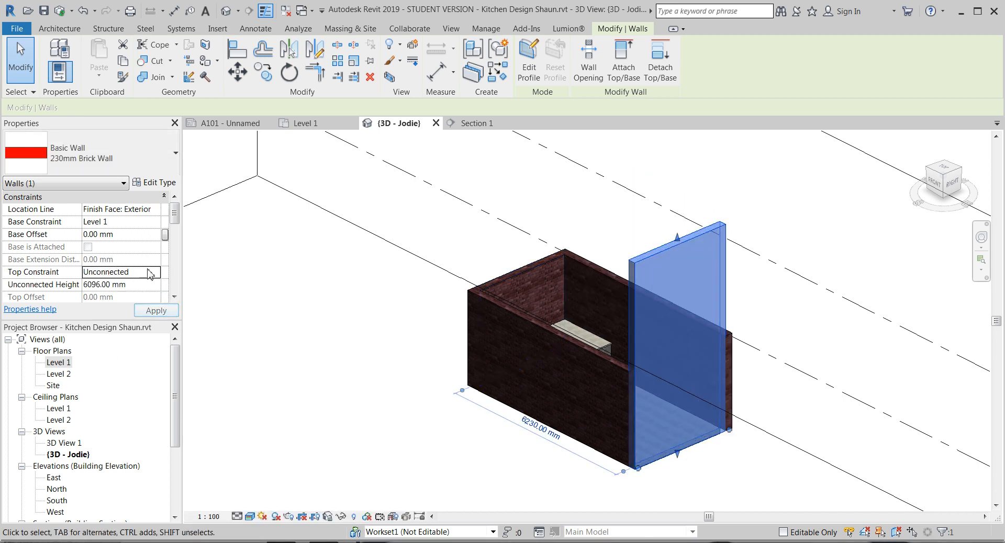
click(156, 271)
click(115, 307)
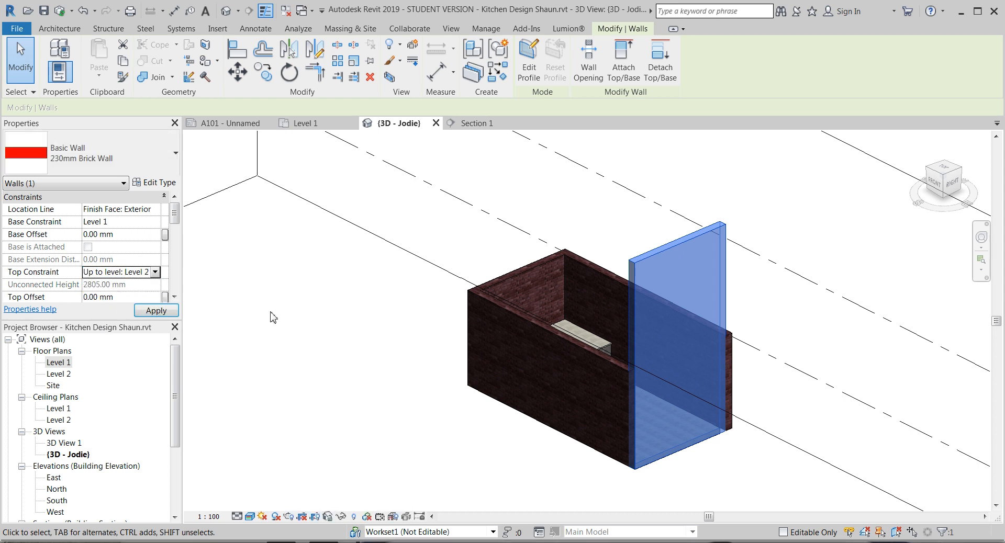
click(292, 317)
Step: Inspect the wall tops, the base cabinets and the floor inside the kitchen in 3D
shift+middle_drag(292, 317, 398, 385)
middle_drag(786, 338, 433, 347)
scroll(492, 359, up, 1)
scroll(456, 352, up, 3)
shift+middle_drag(511, 392, 496, 396)
middle_drag(300, 265, 302, 265)
shift+middle_drag(884, 239, 865, 220)
middle_drag(858, 188, 655, 157)
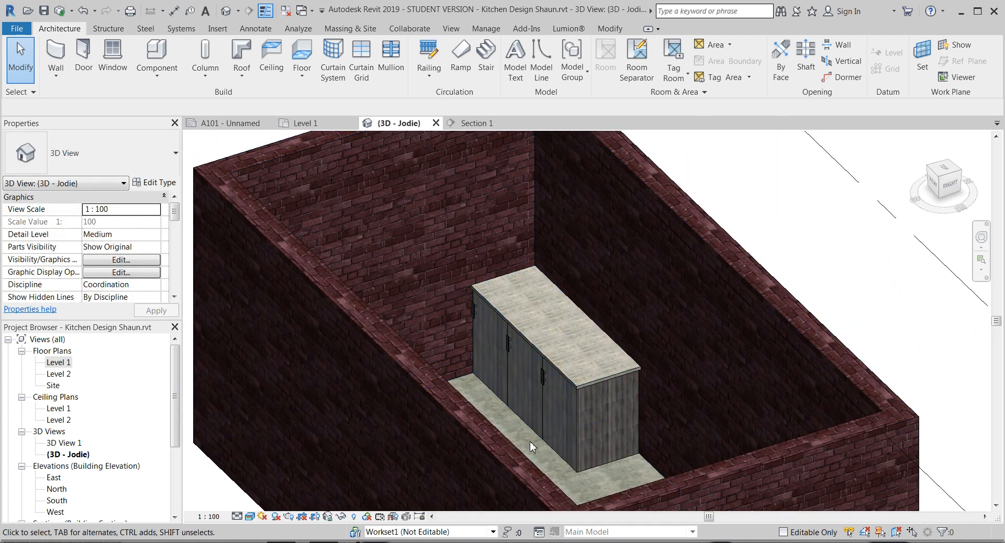
scroll(630, 438, down, 1)
middle_drag(586, 414, 526, 339)
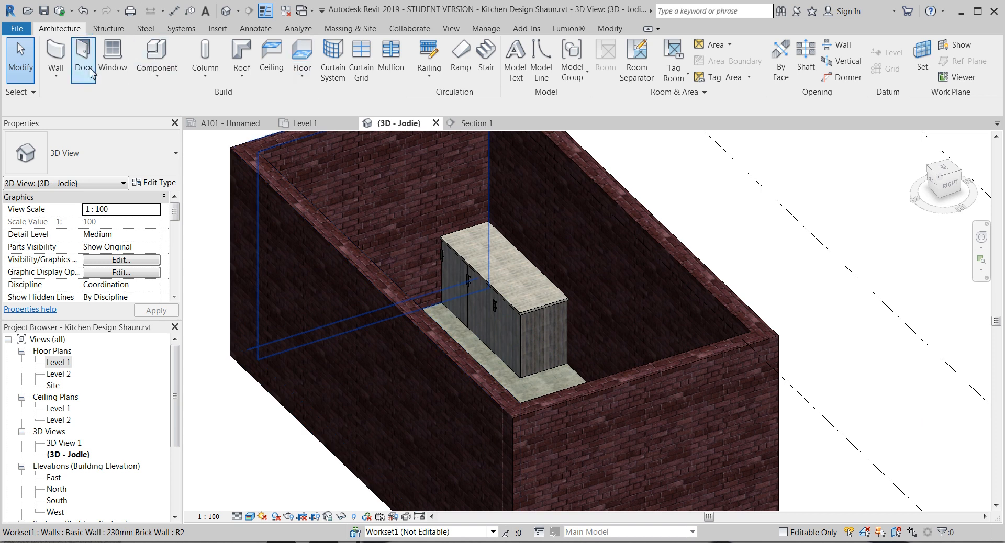
Step: Return to the section view and examine where the brick walls and floor slab meet the level lines
click(465, 123)
scroll(448, 424, up, 7)
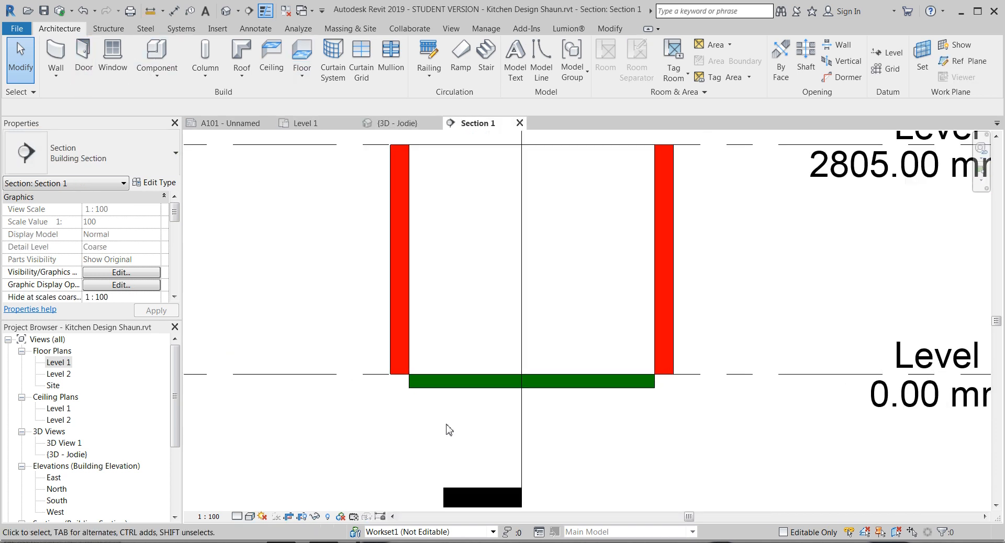
middle_drag(528, 426, 390, 486)
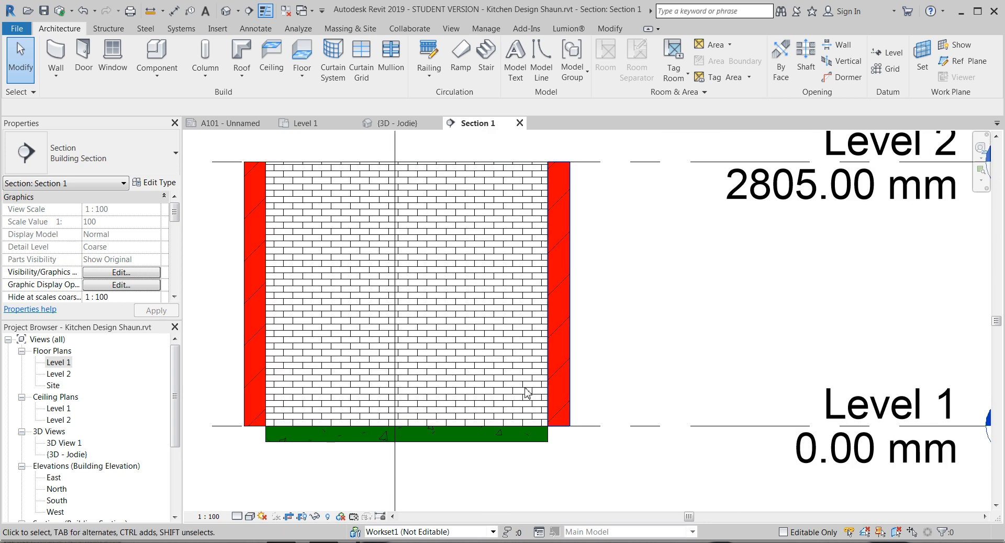
middle_drag(385, 412, 499, 434)
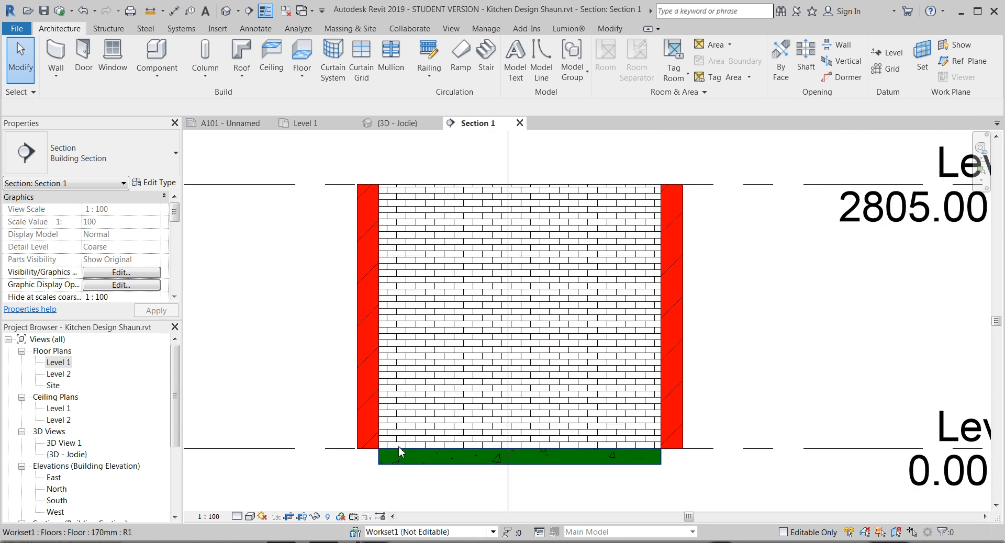
scroll(416, 454, up, 4)
middle_drag(325, 456, 601, 437)
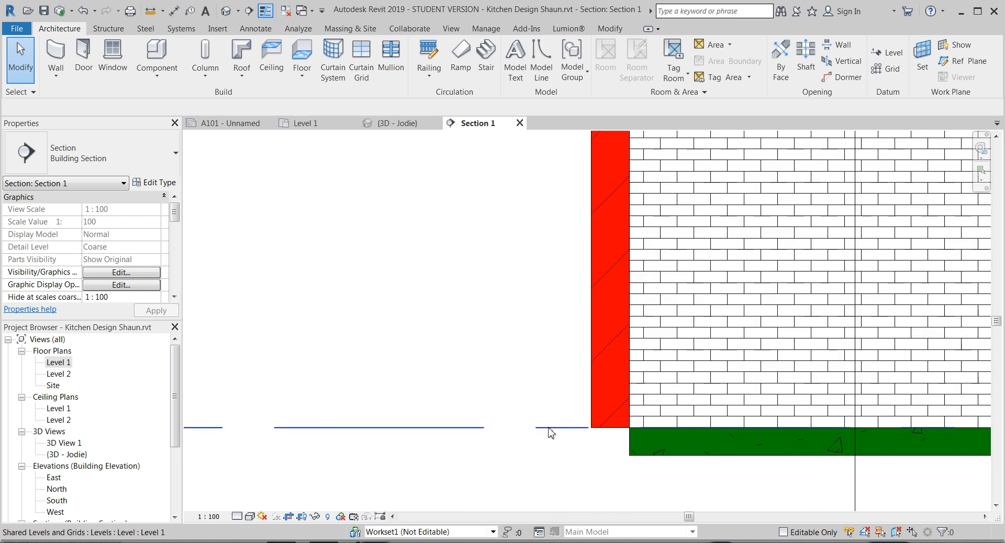
scroll(549, 432, down, 3)
middle_drag(511, 427, 432, 400)
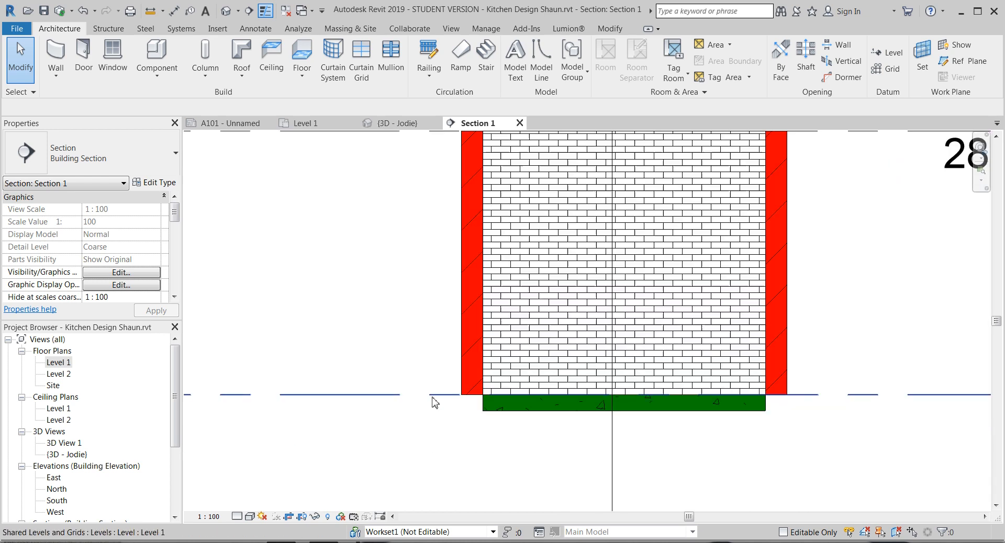
Step: Set the 170mm floor slab's height offset from Level 1 to -12 mm in the section view
scroll(721, 415, up, 2)
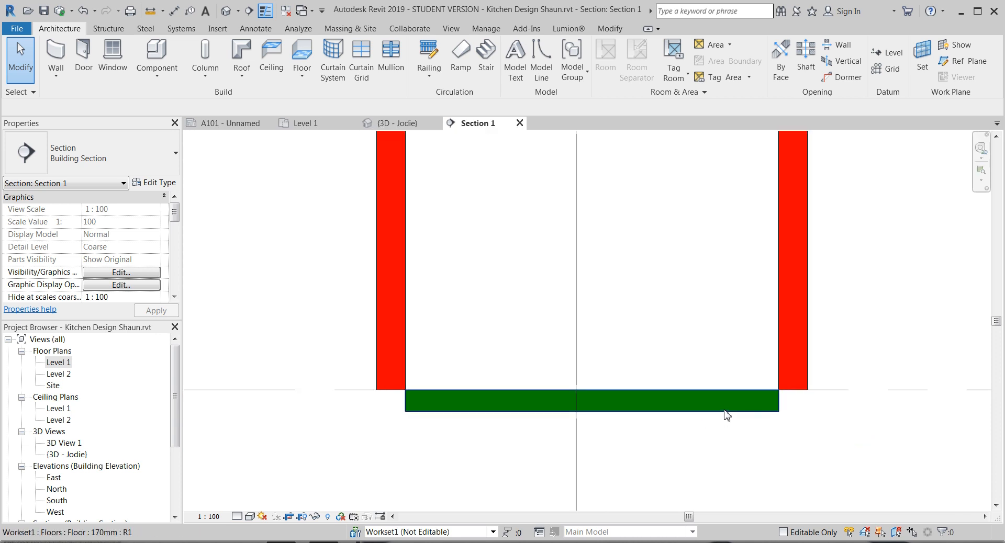
scroll(347, 417, up, 2)
click(467, 410)
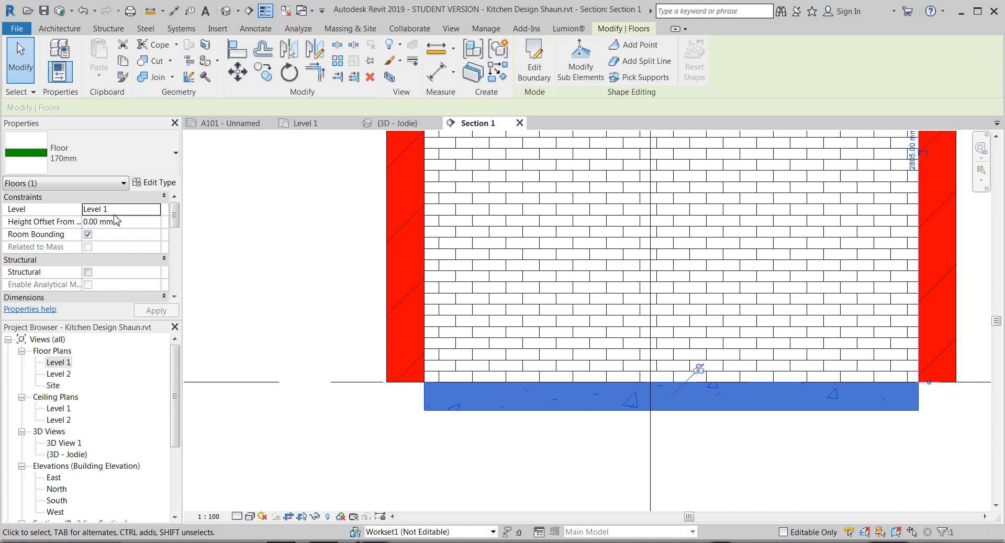
click(135, 223)
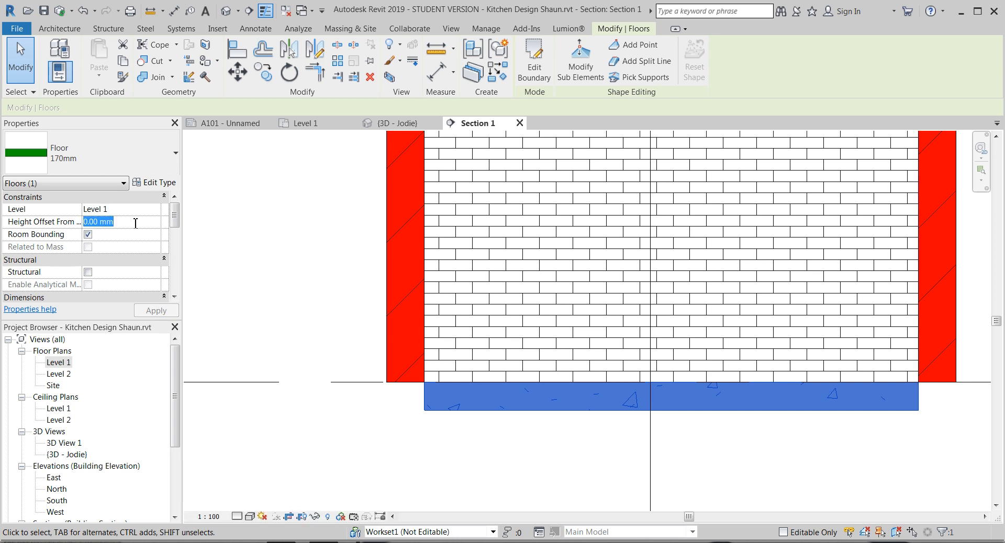
text(-12)
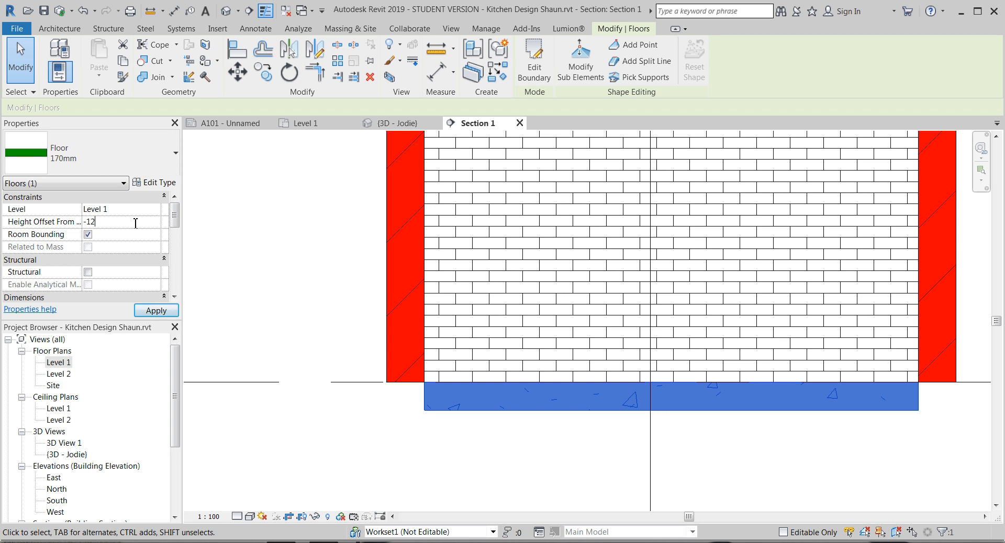
key(Return)
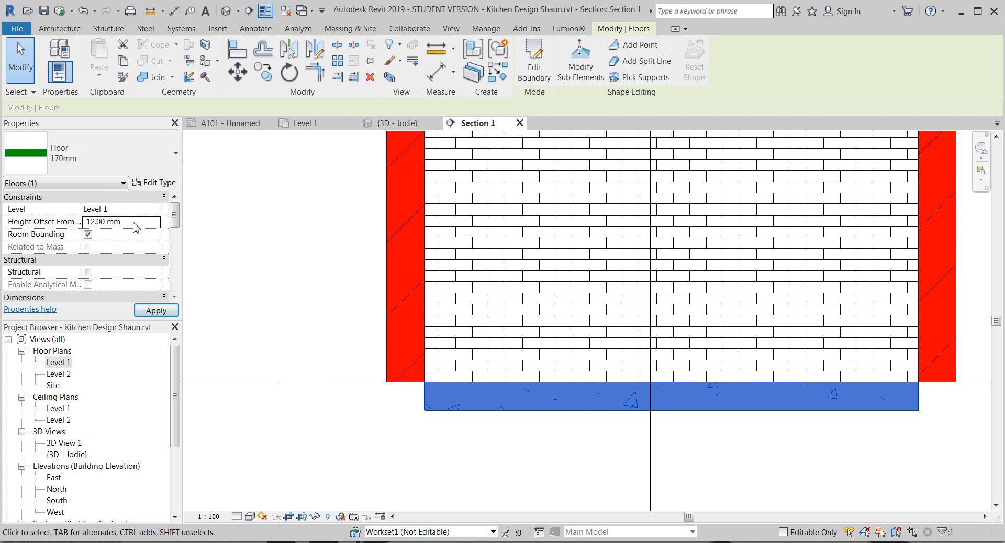
click(219, 255)
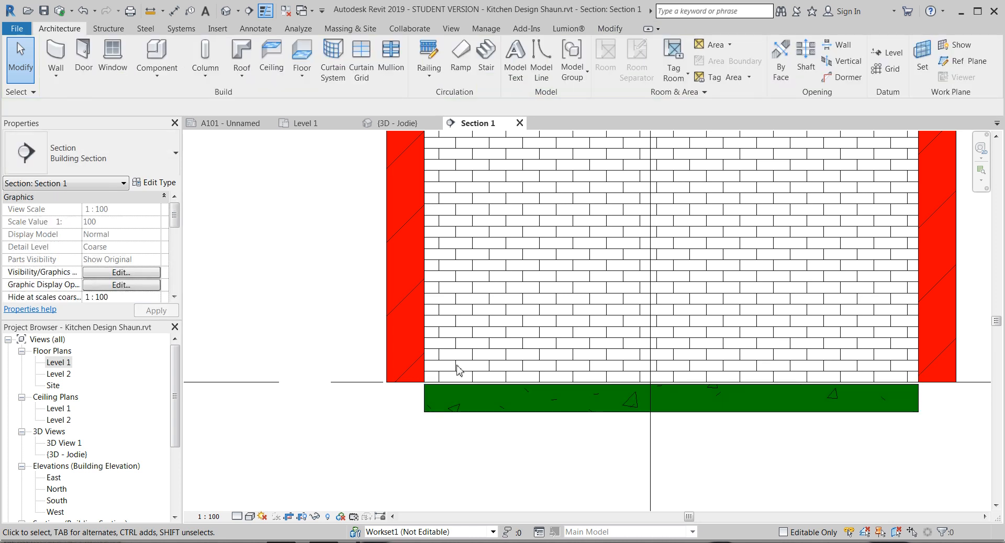
scroll(692, 445, down, 2)
middle_drag(620, 439, 539, 410)
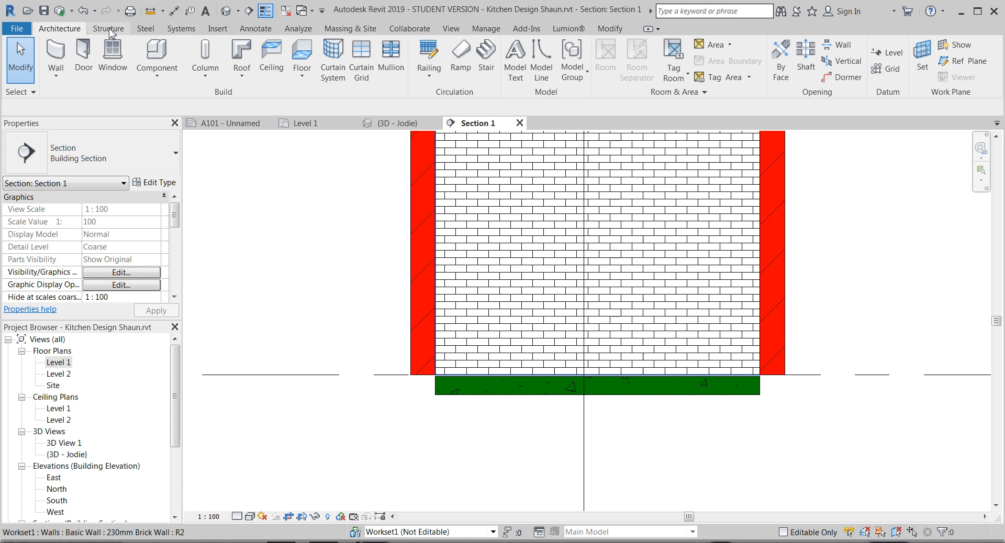
Step: Start a new floor in the Level 1 plan and duplicate the 170mm floor type as "Tiles - Kitchen"
click(324, 128)
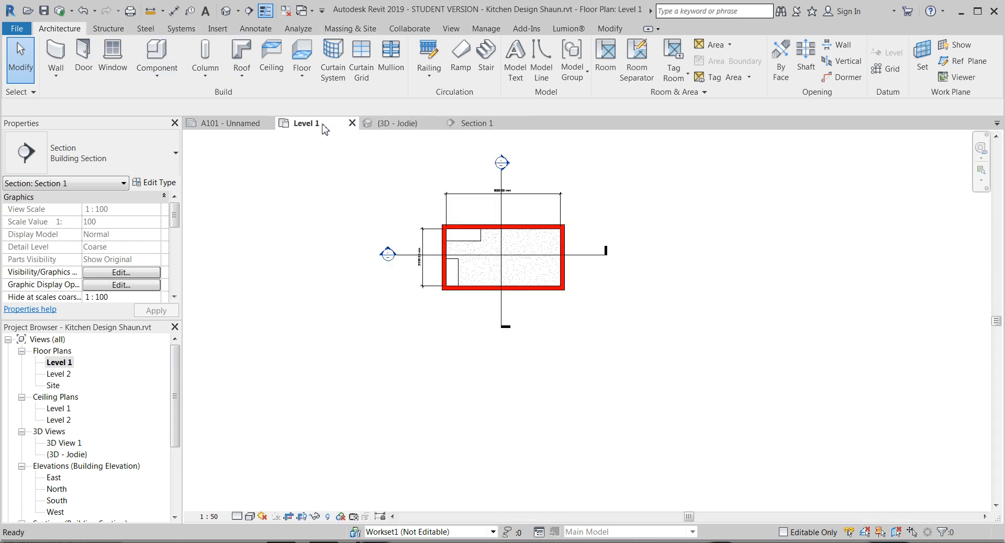
scroll(465, 256, up, 4)
middle_drag(526, 259, 451, 317)
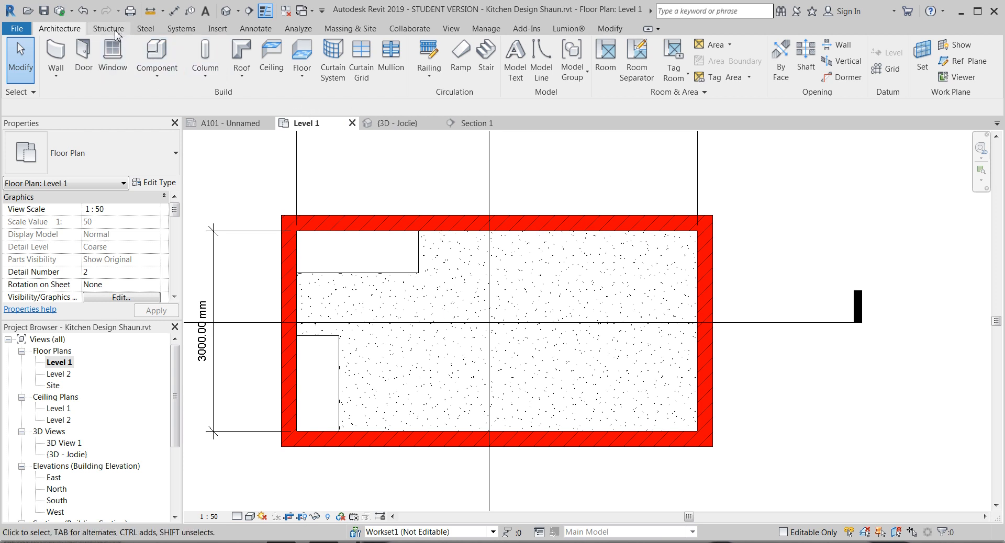
click(298, 51)
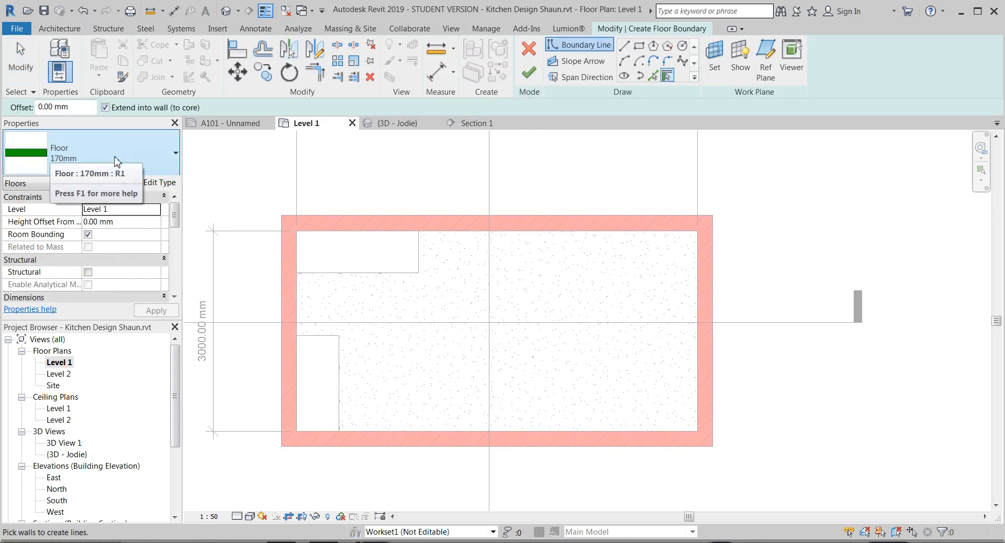
click(154, 182)
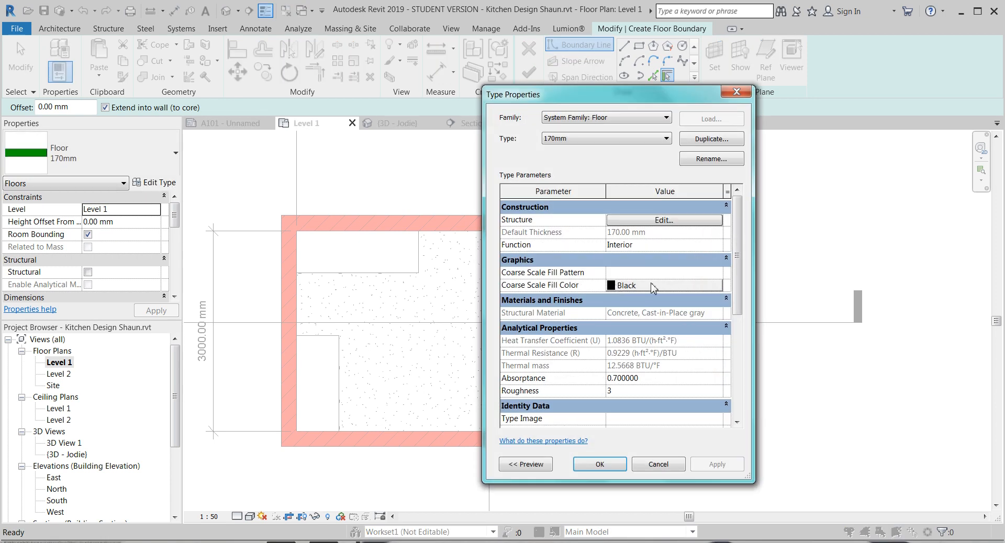
click(710, 139)
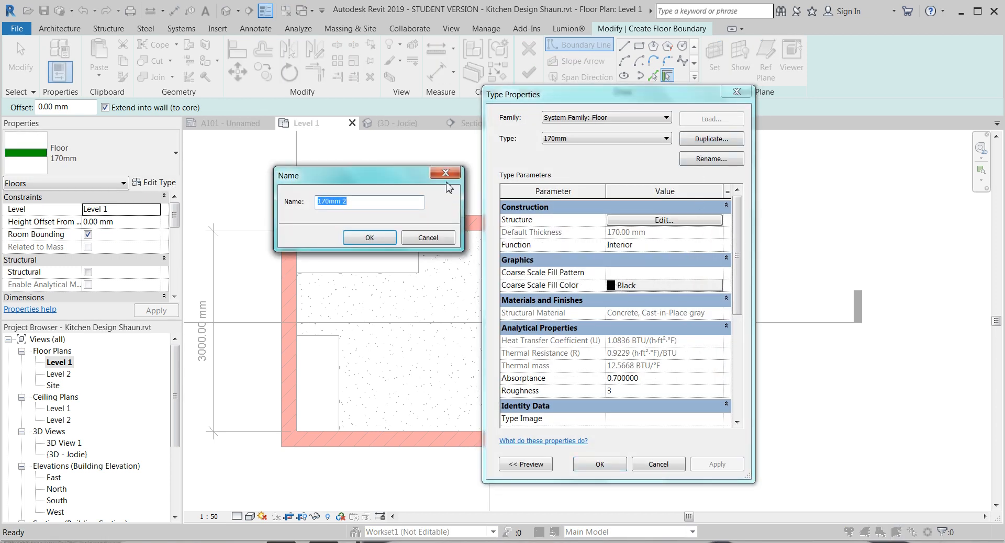
text(Tiles - Kitchen)
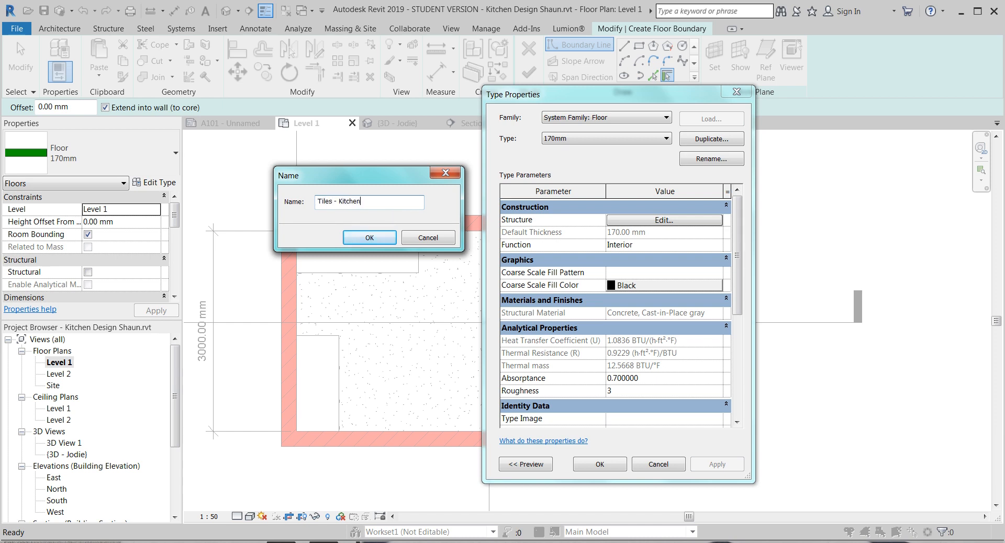
click(379, 239)
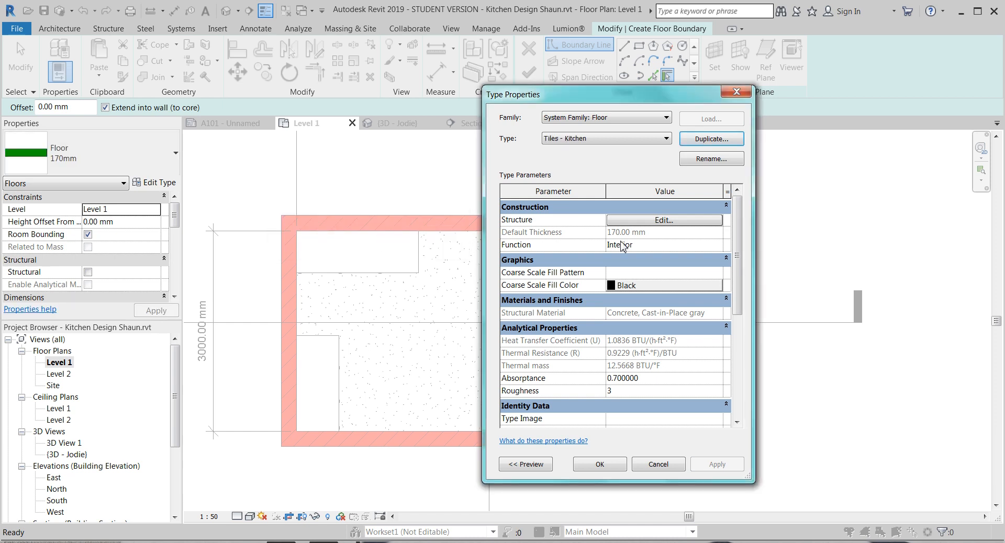
Step: Open the material selection for the new floor type's structure layer and look through the project materials for tiles
click(632, 220)
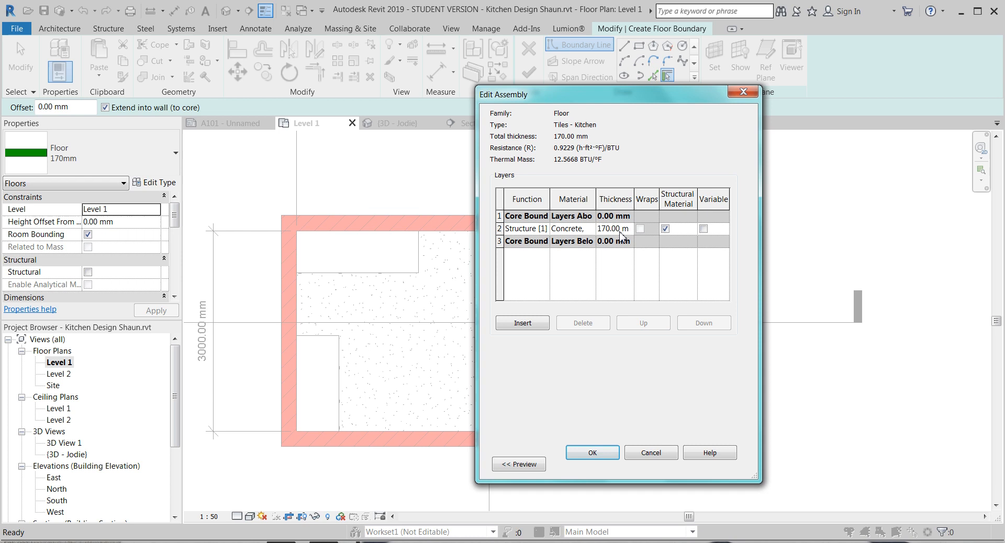
click(593, 233)
click(591, 231)
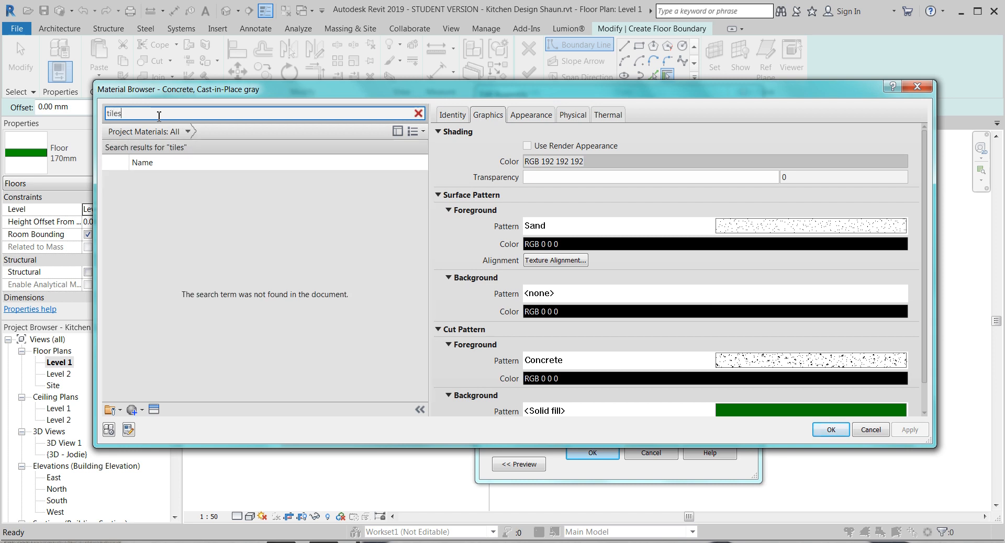
drag(159, 116, 98, 99)
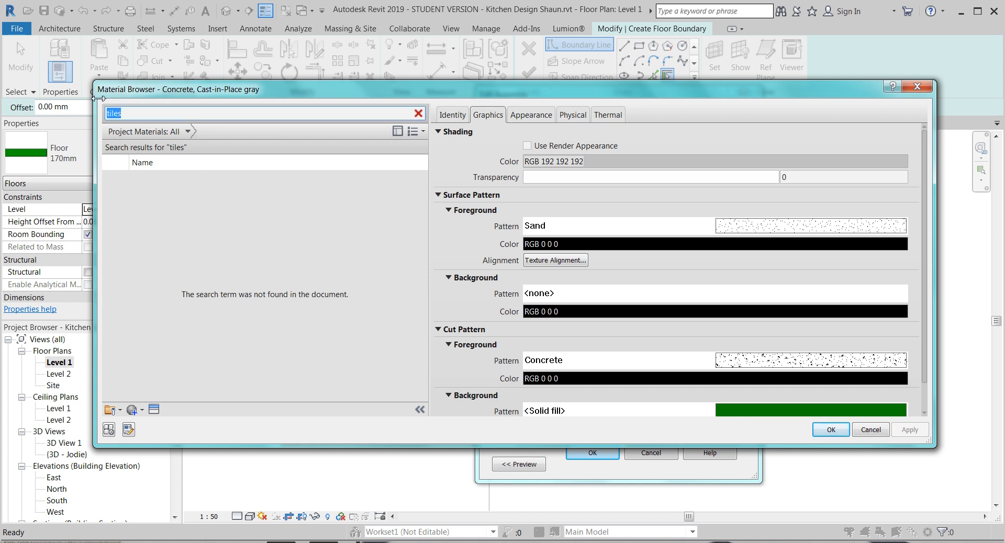
key(BackSpace)
scroll(168, 203, down, 3)
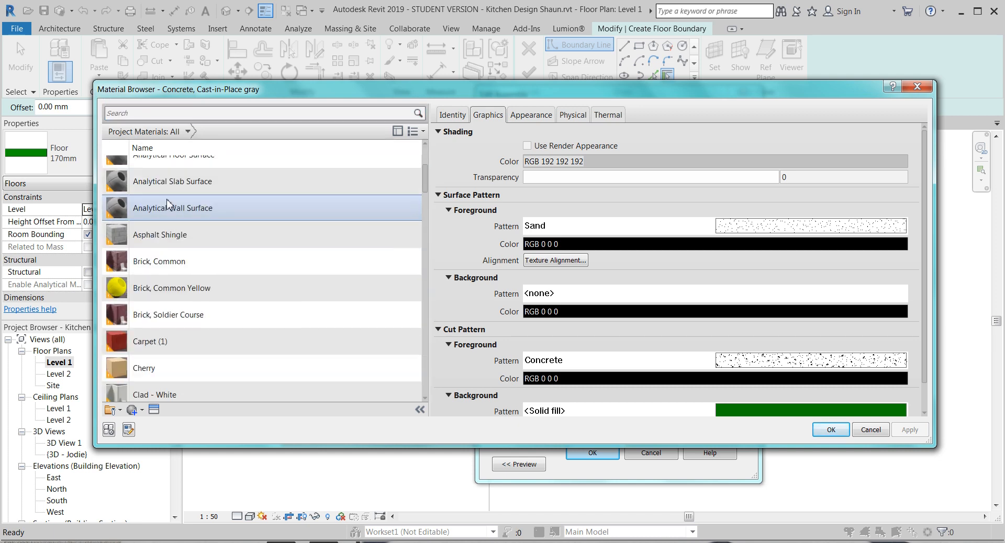
scroll(167, 273, down, 2)
scroll(166, 321, down, 9)
scroll(166, 320, down, 10)
Step: Create a new material named "Tiles - Kitchen" and open the image selection for its appearance
click(142, 411)
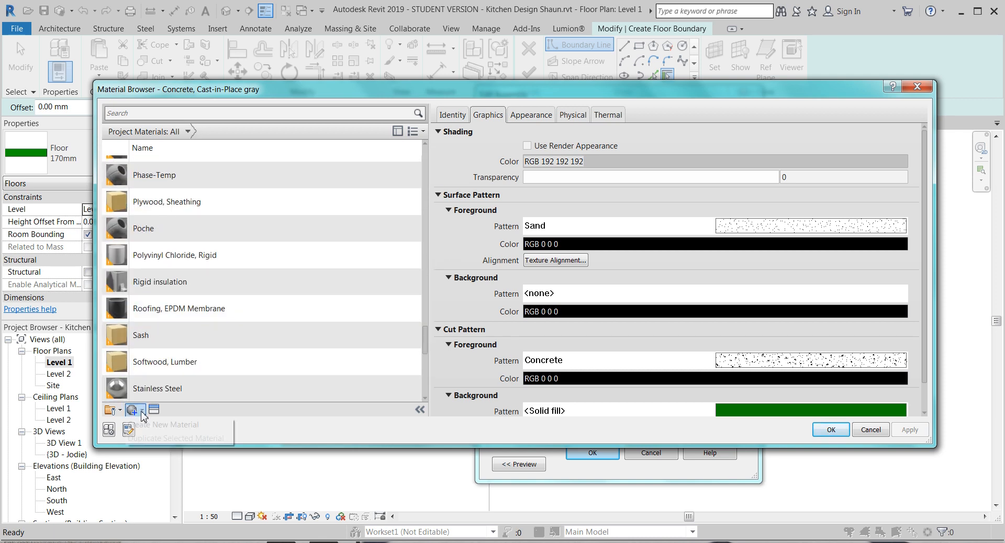
click(154, 427)
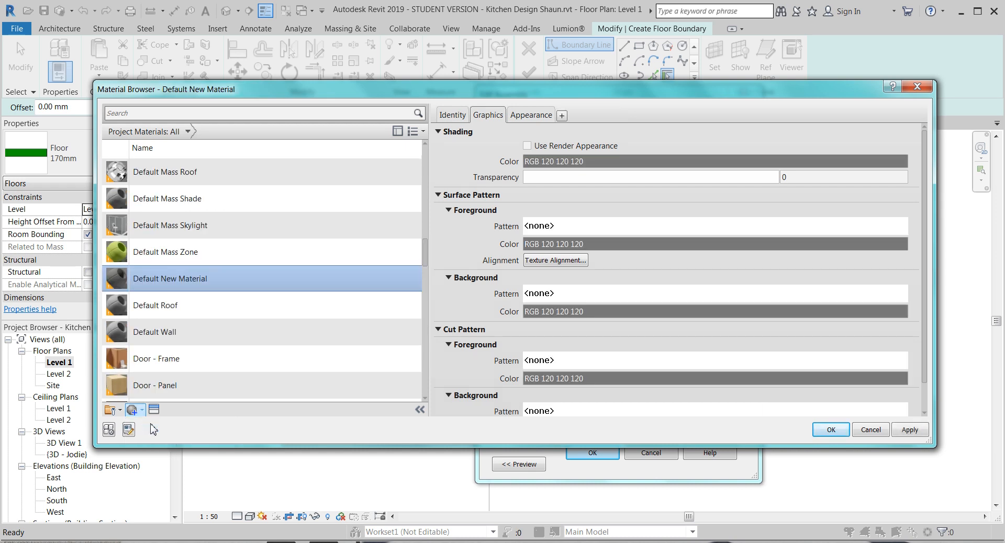
scroll(167, 335, down, 1)
right_click(178, 255)
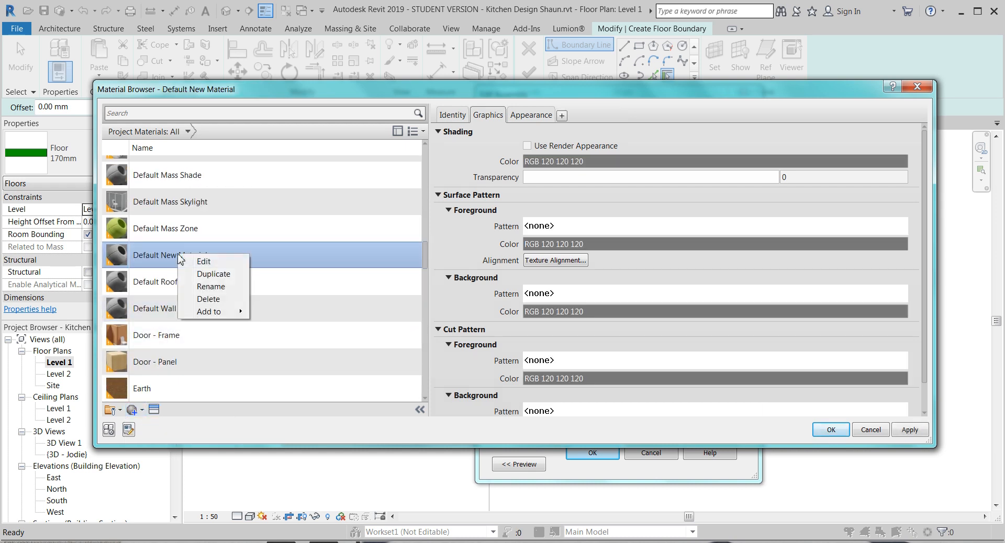
click(208, 291)
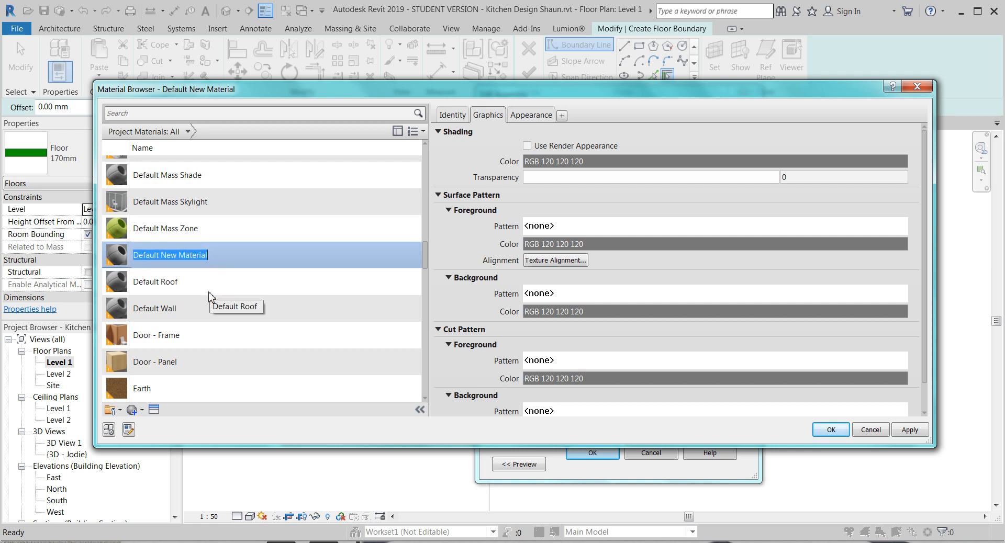
text(Tiles - Kitchen)
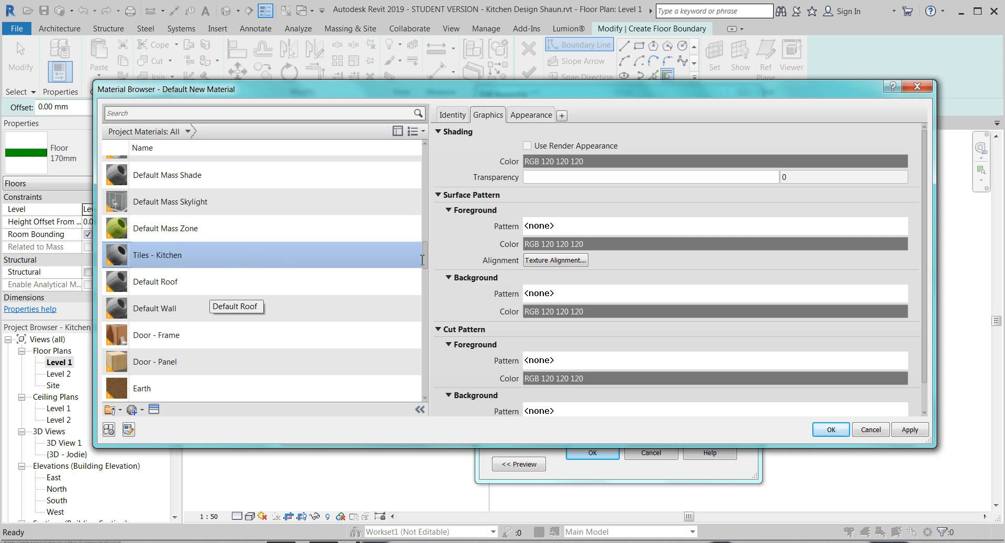
click(680, 301)
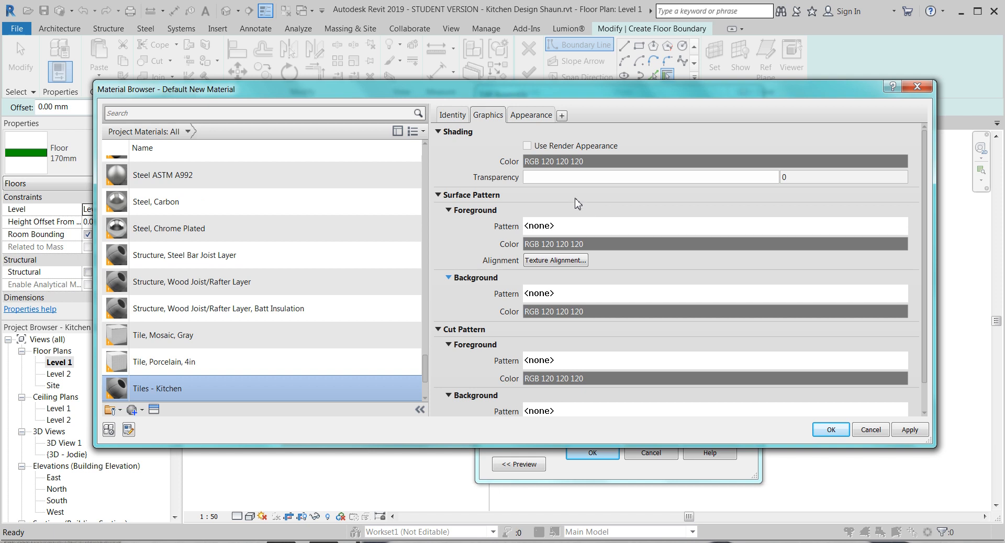
click(531, 115)
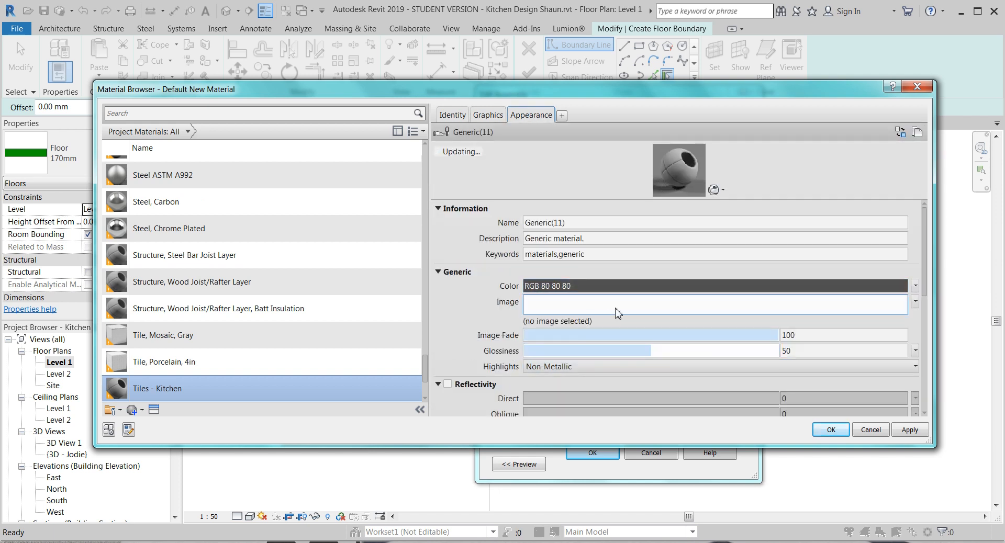
click(618, 305)
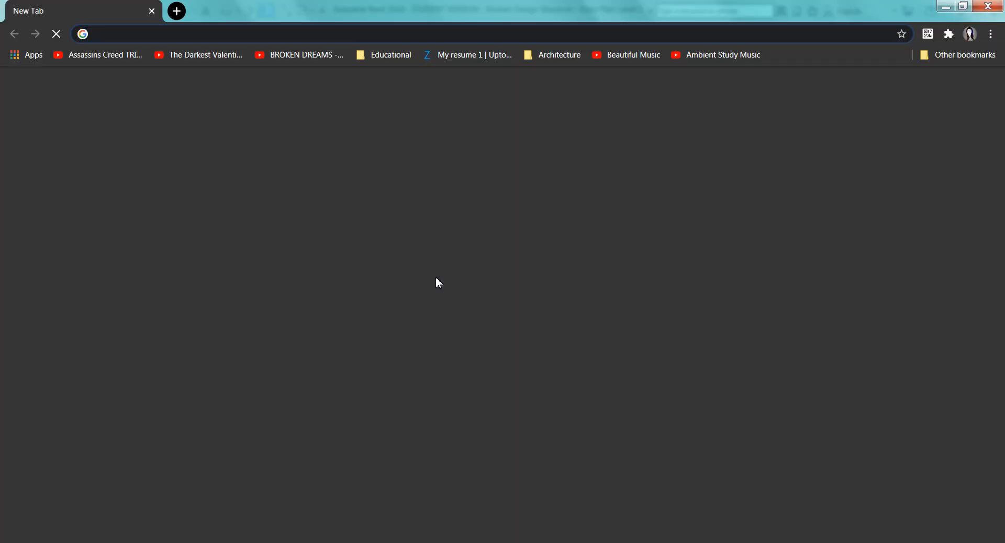
Step: Switch to Google Chrome and search Google Images for "Kitchen Tiles"
click(417, 273)
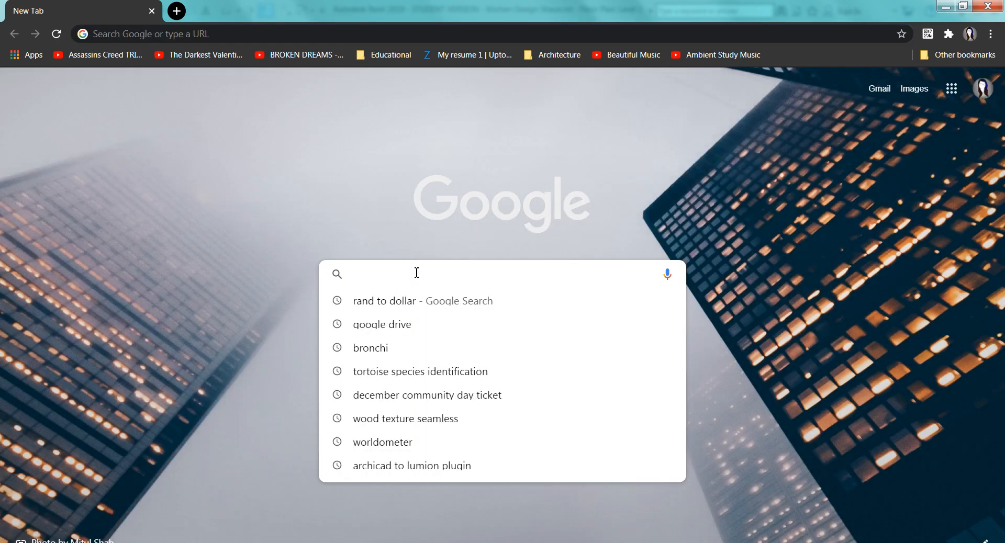
text(K)
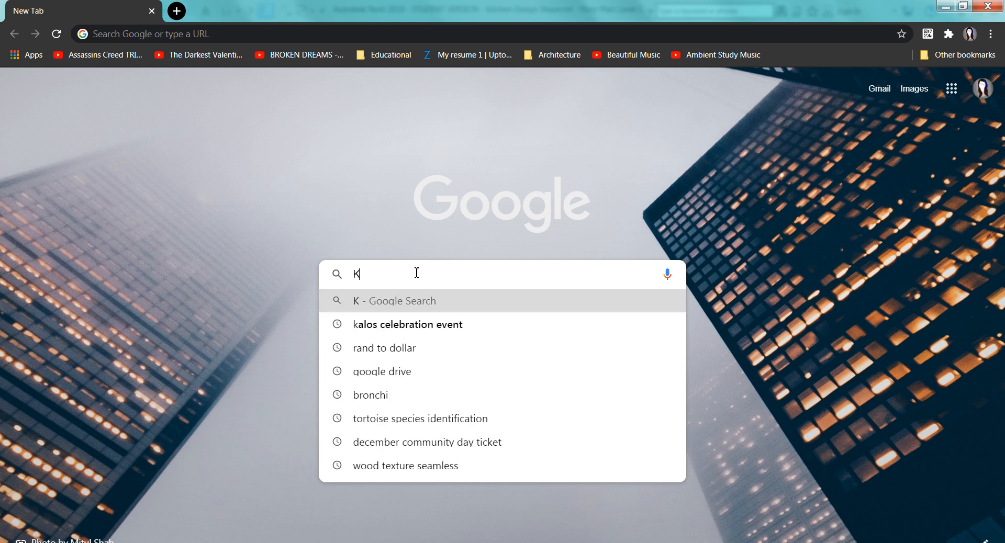
text(itchen Tiles)
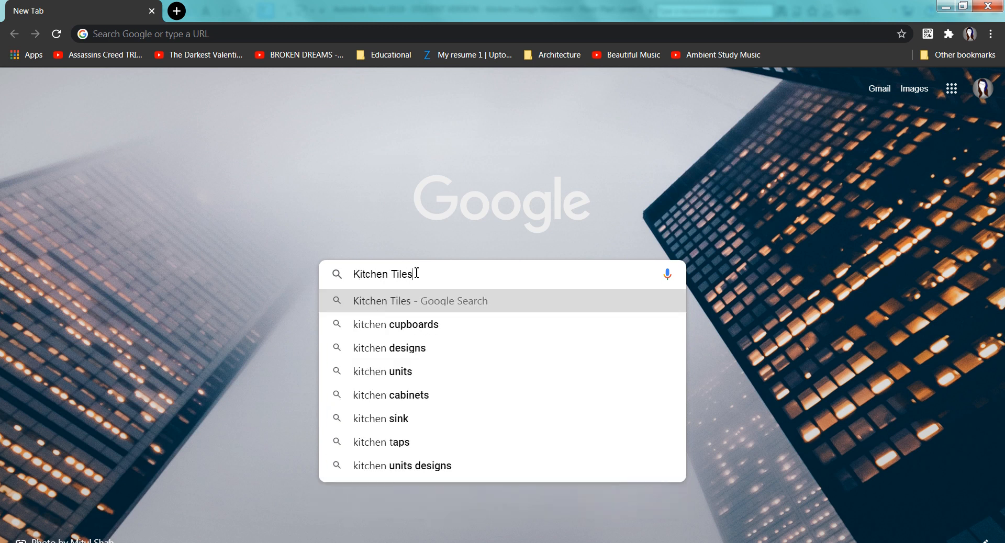
key(Return)
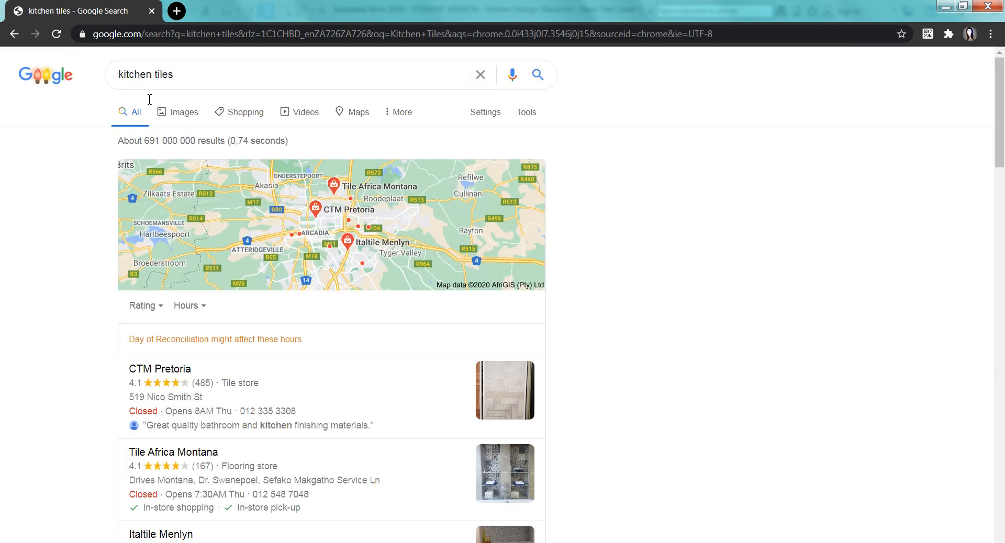
click(174, 115)
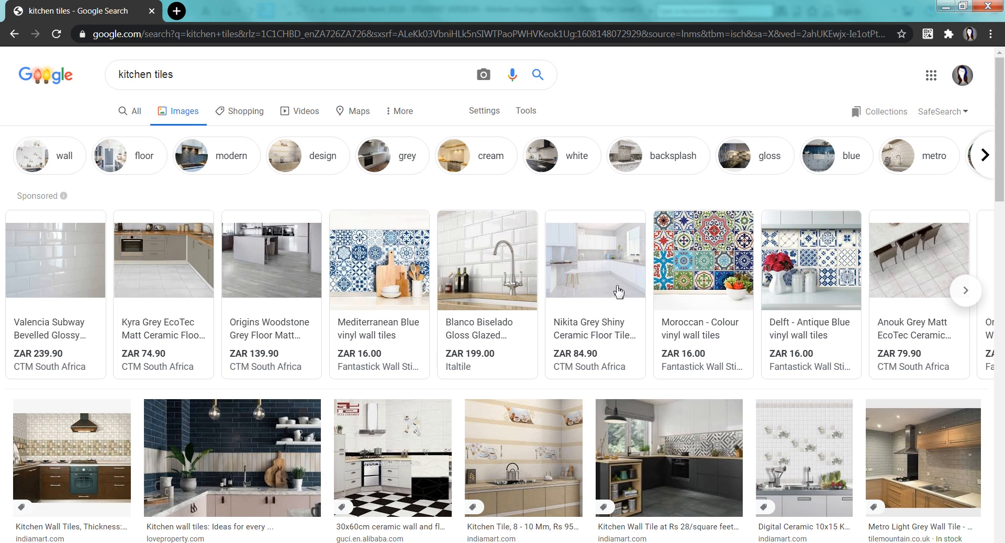
Step: Browse the kitchen tile image results for a tile suitable as the kitchen floor texture
scroll(625, 301, down, 1)
scroll(625, 301, down, 13)
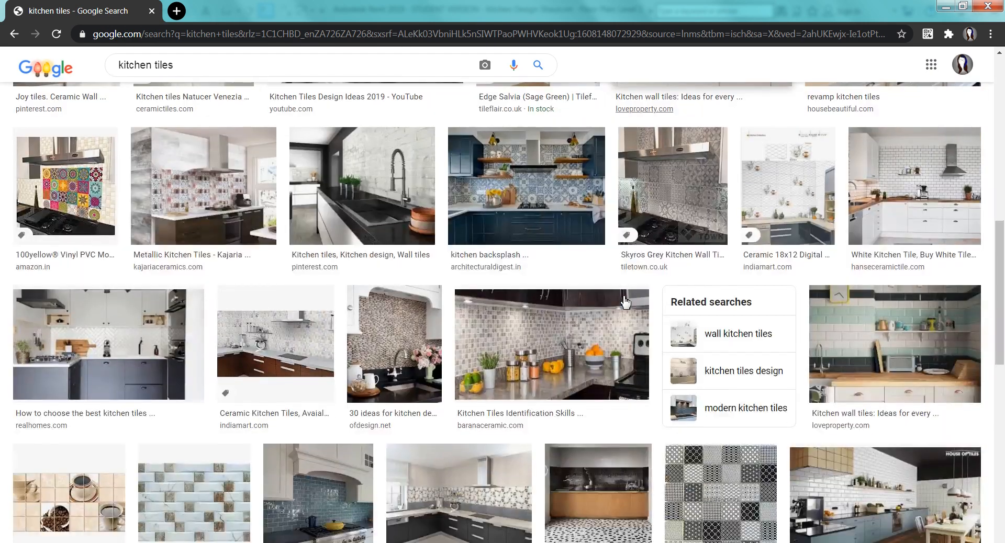
scroll(625, 301, down, 5)
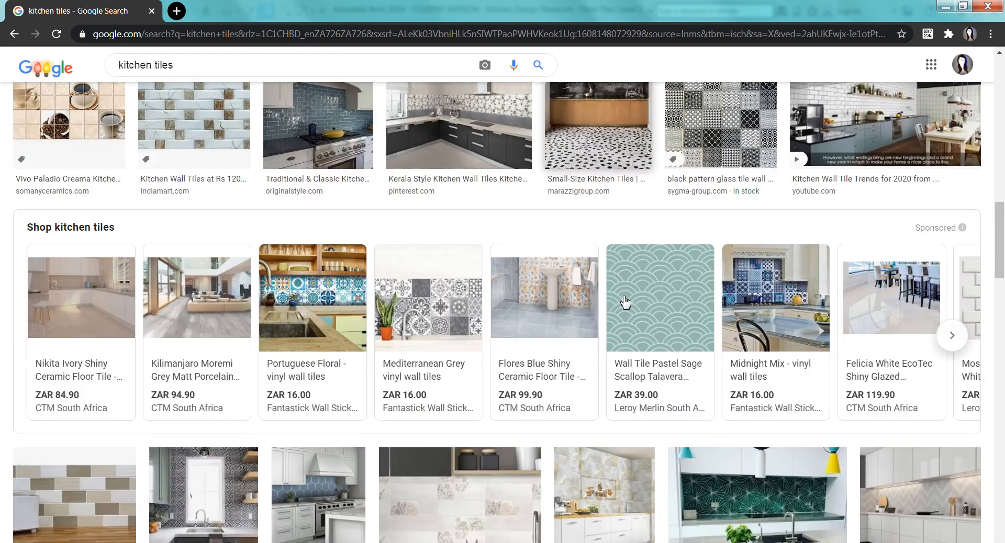
scroll(625, 303, down, 7)
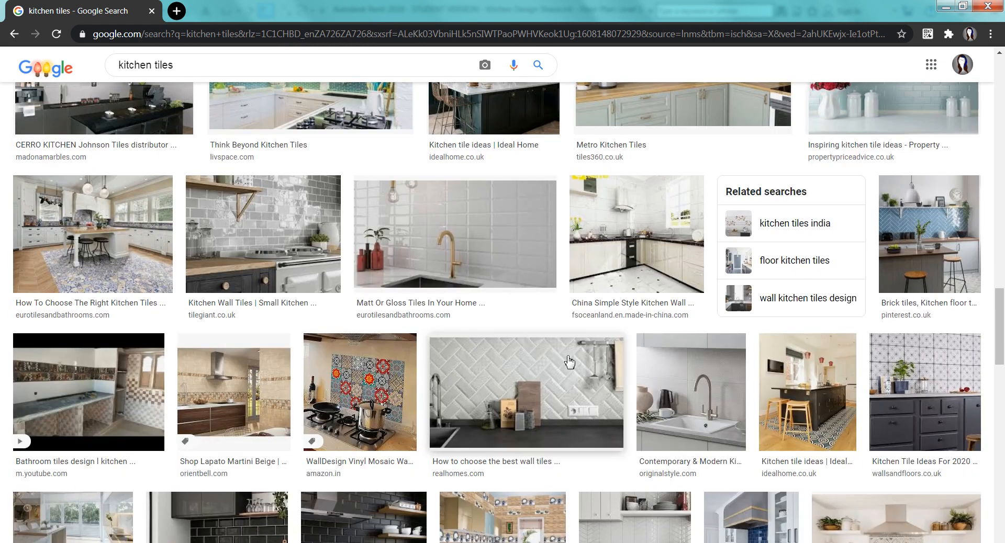
scroll(569, 361, down, 5)
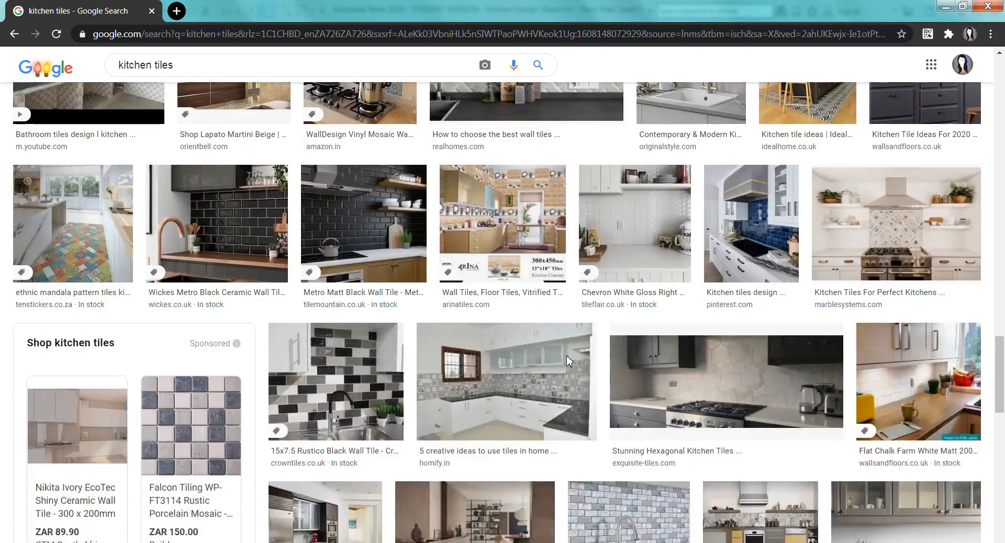
scroll(566, 356, down, 4)
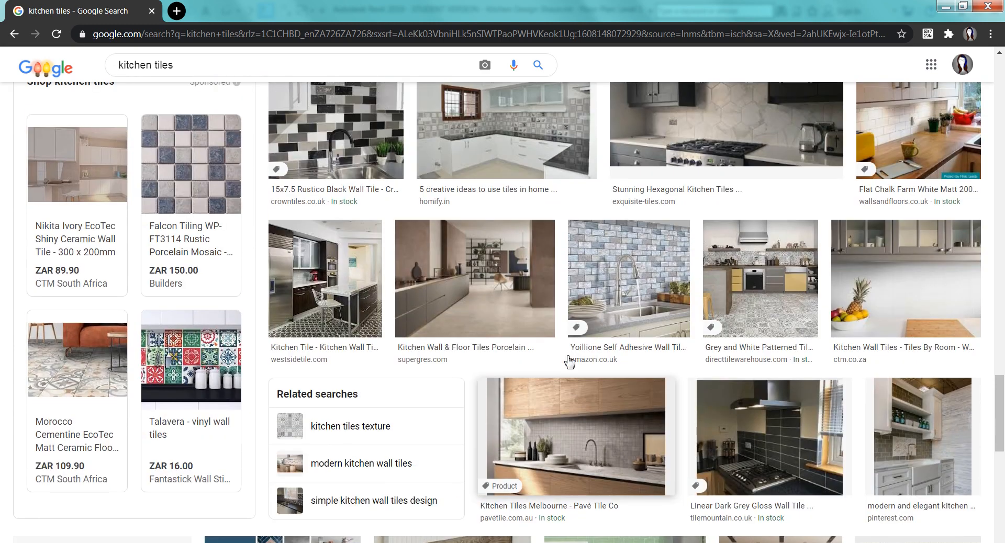
scroll(570, 361, down, 10)
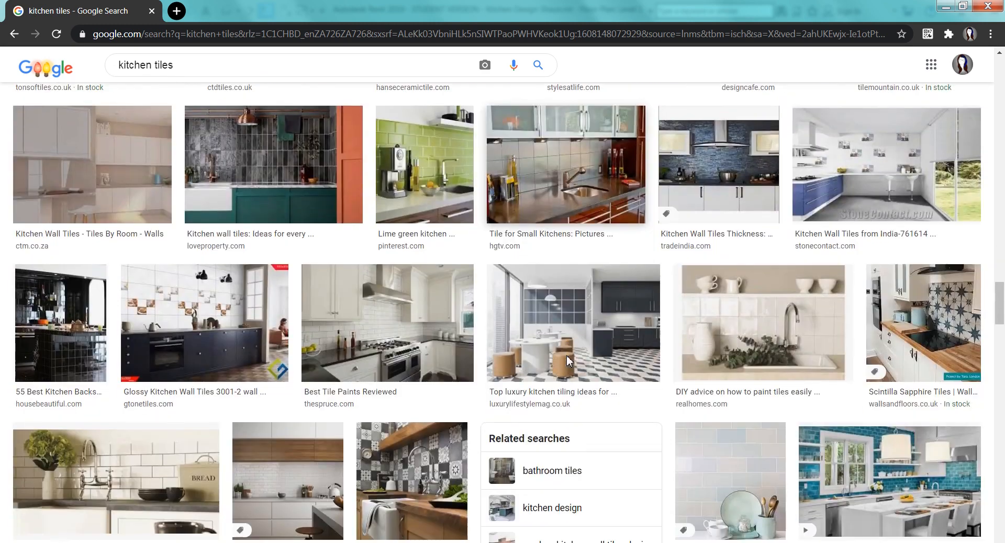
scroll(569, 361, down, 2)
scroll(569, 361, down, 12)
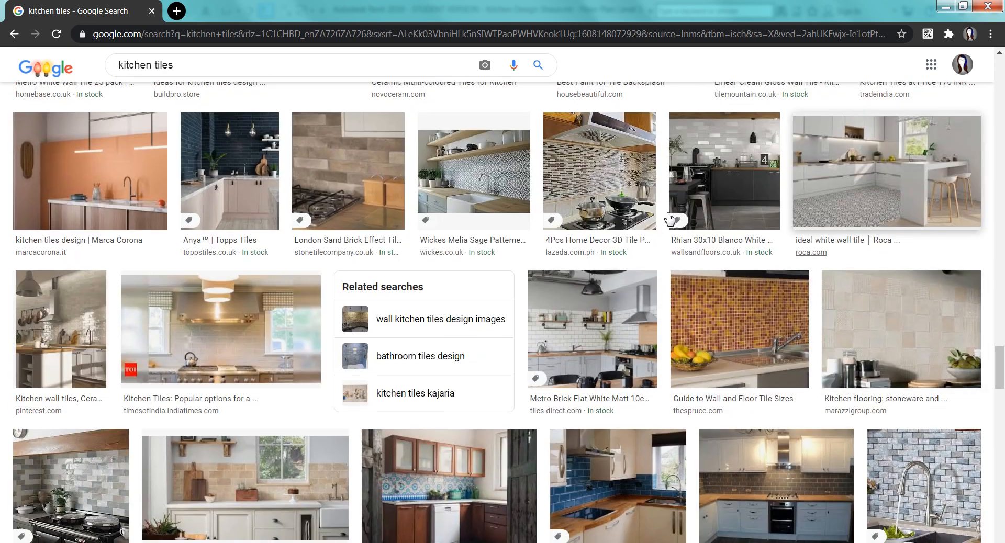
scroll(670, 219, down, 20)
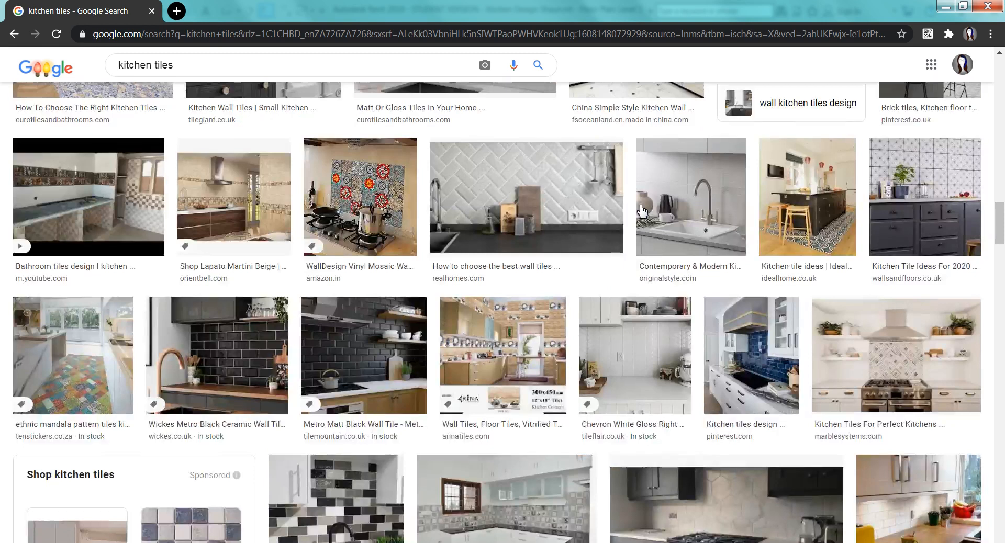
Step: Refine the image search to "kitchen tiles floor"
scroll(642, 211, up, 20)
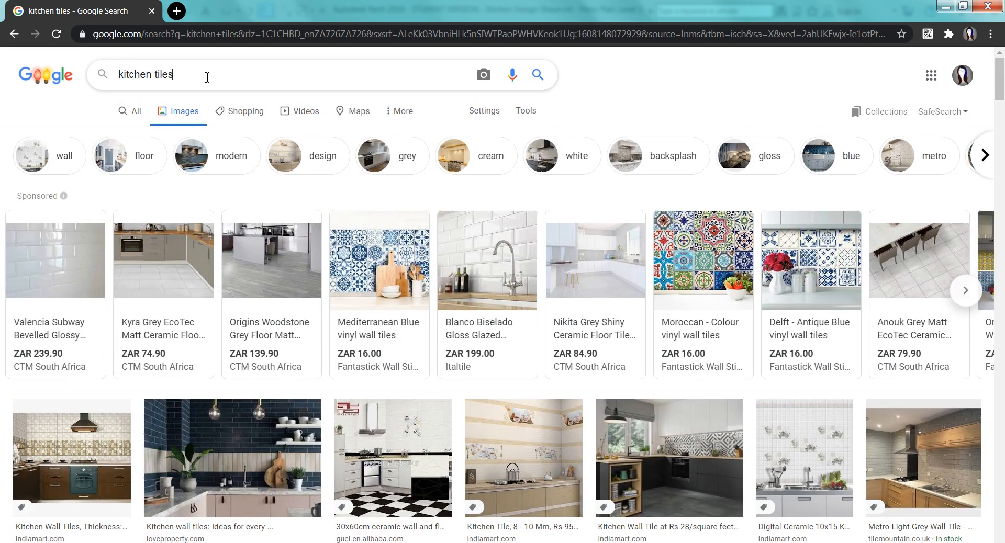
text(floor)
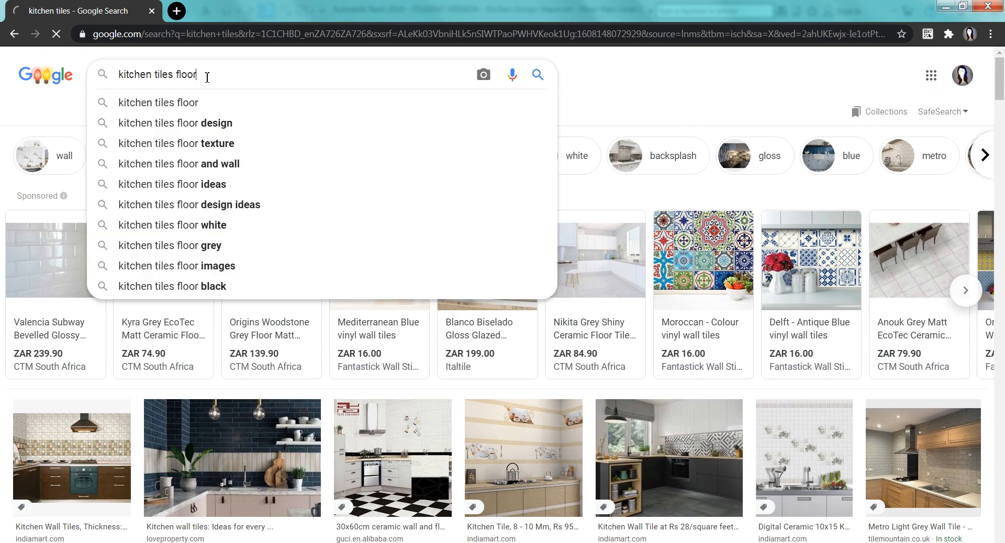
key(Return)
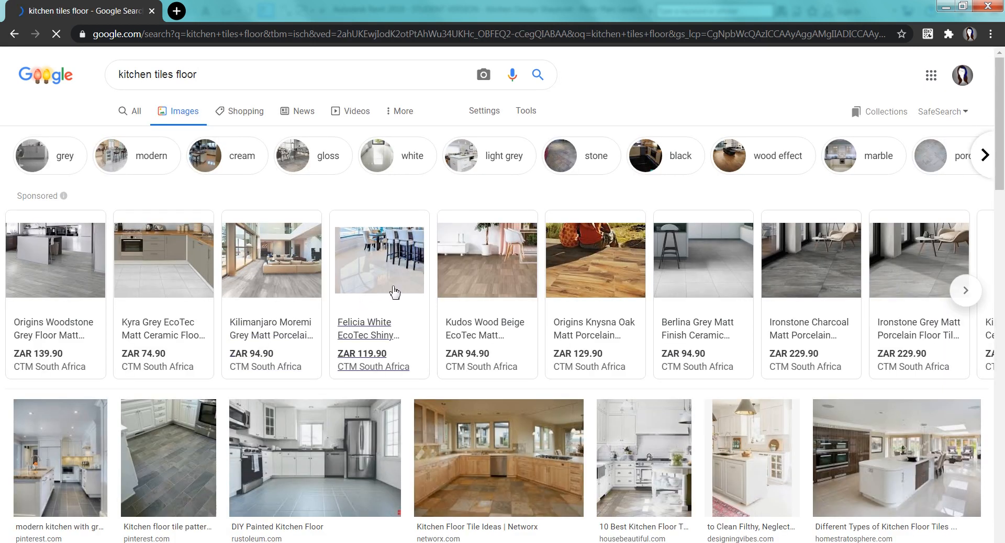
Step: Browse the kitchen floor tile image results for a tile suitable as the floor texture
scroll(392, 292, down, 3)
scroll(395, 293, down, 8)
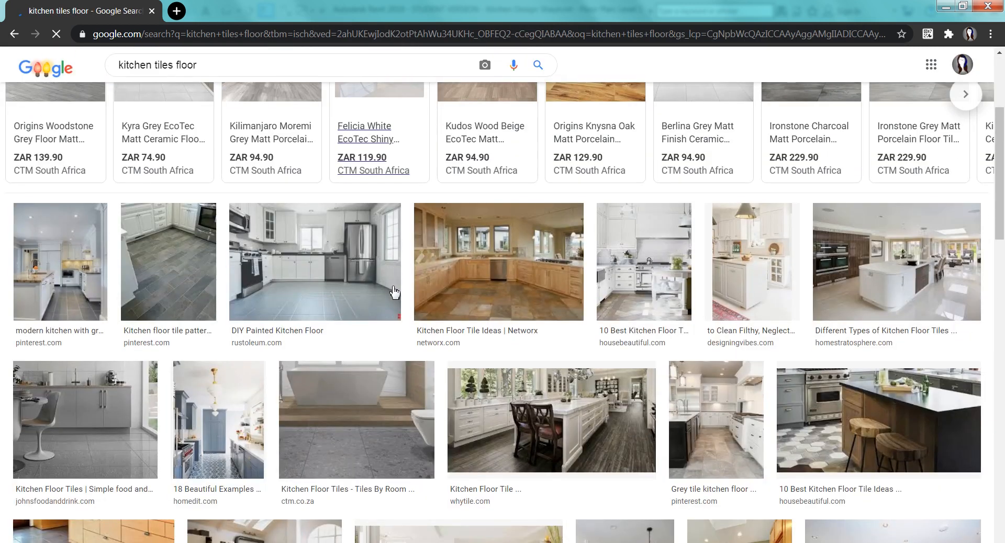
scroll(394, 292, down, 15)
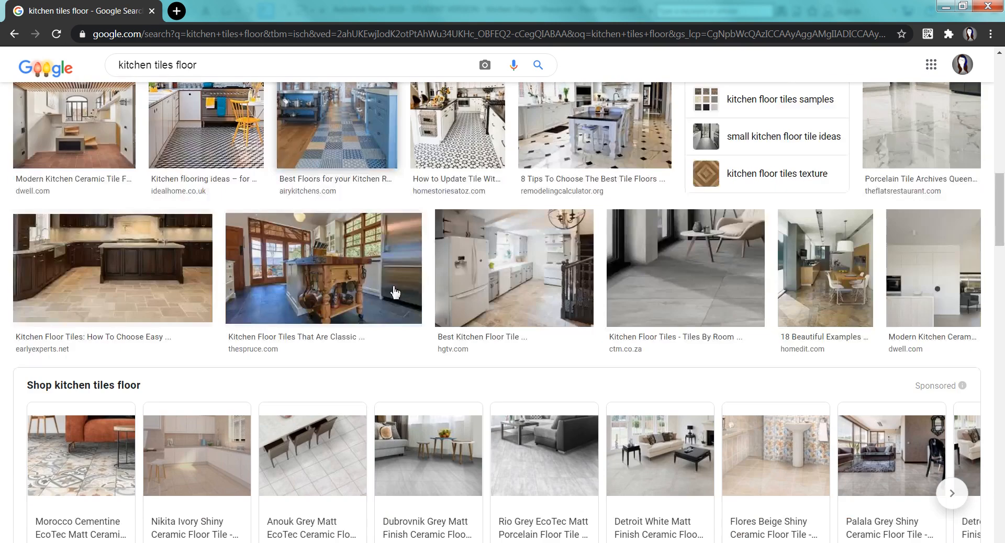
scroll(395, 292, down, 7)
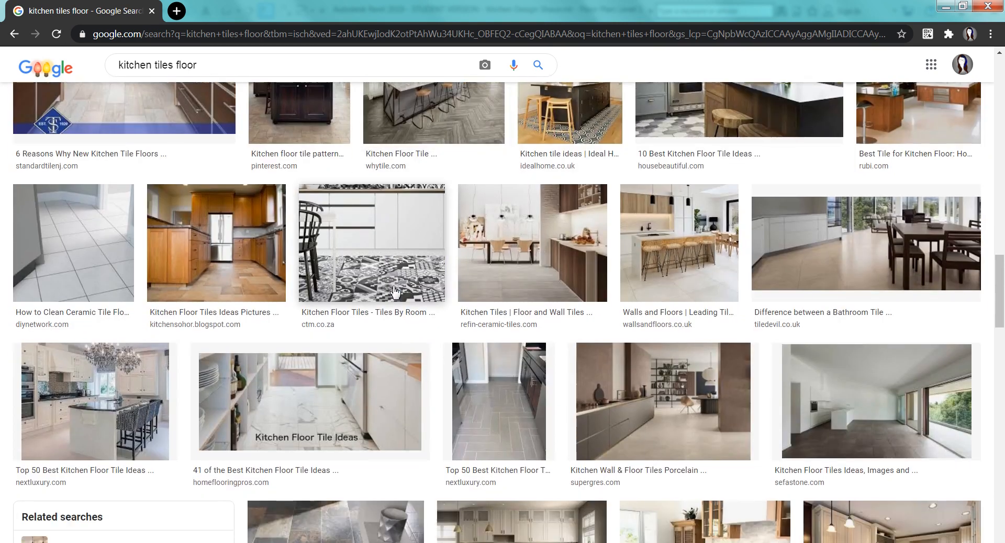
scroll(394, 291, down, 8)
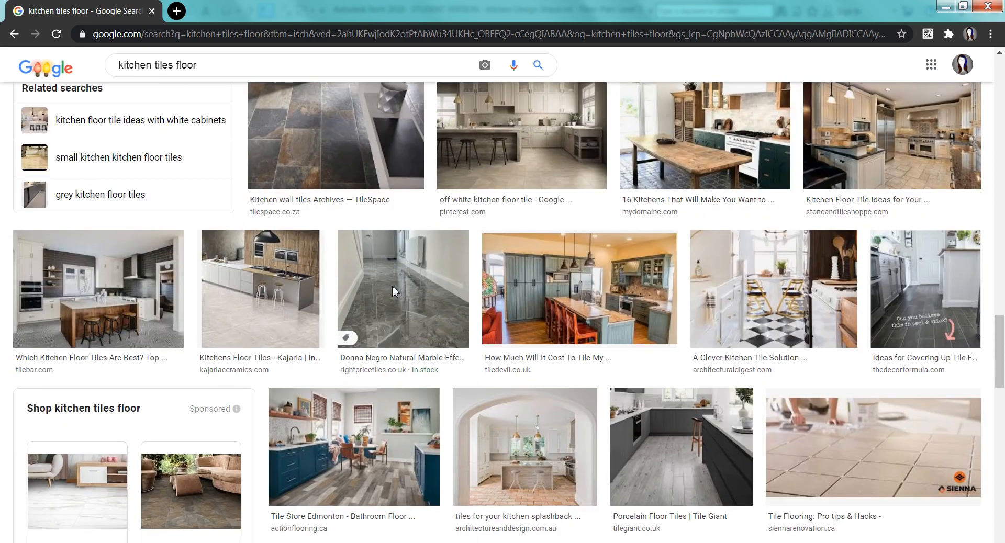
scroll(395, 292, down, 6)
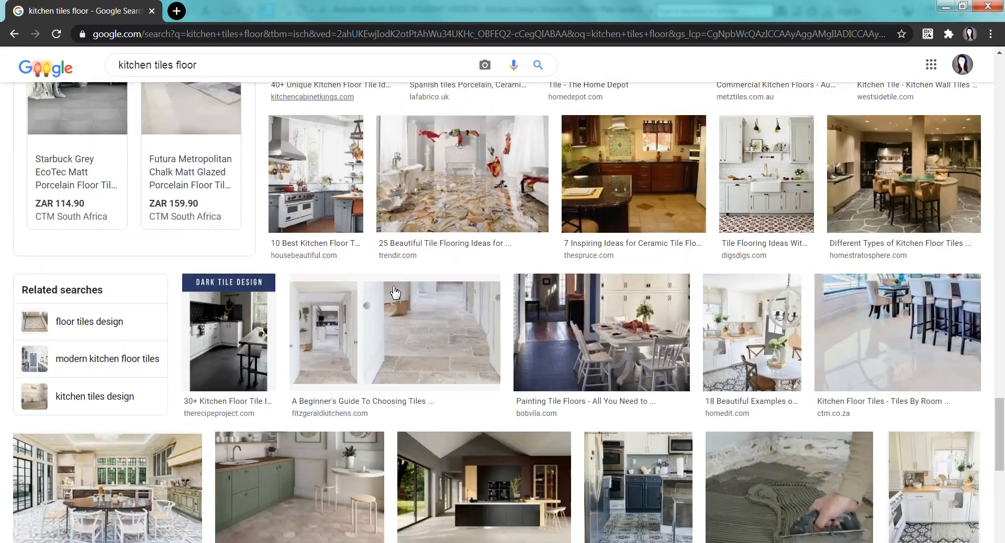
scroll(395, 292, up, 12)
scroll(395, 292, up, 12)
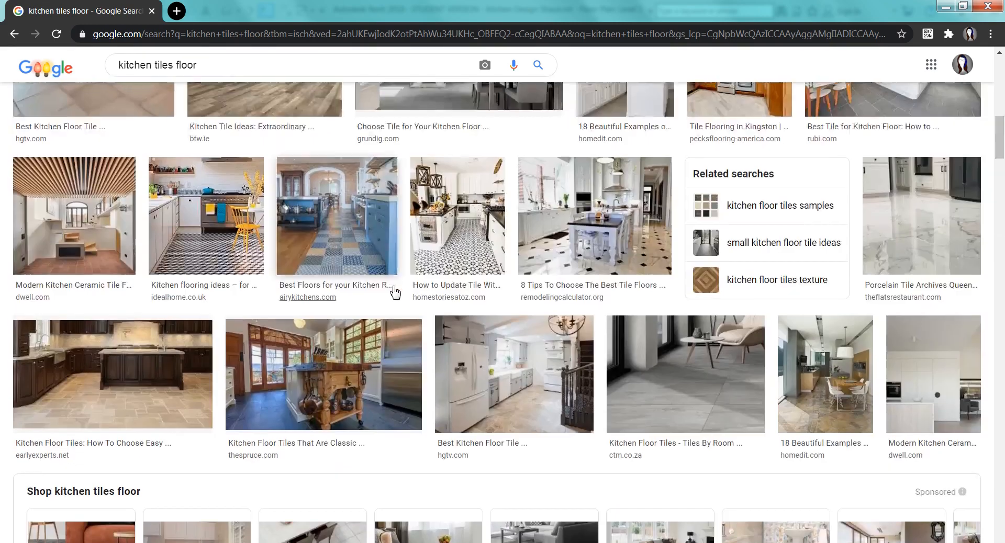
Step: Refine the image search to "kitchen tiles floor samples for revit render"
click(256, 74)
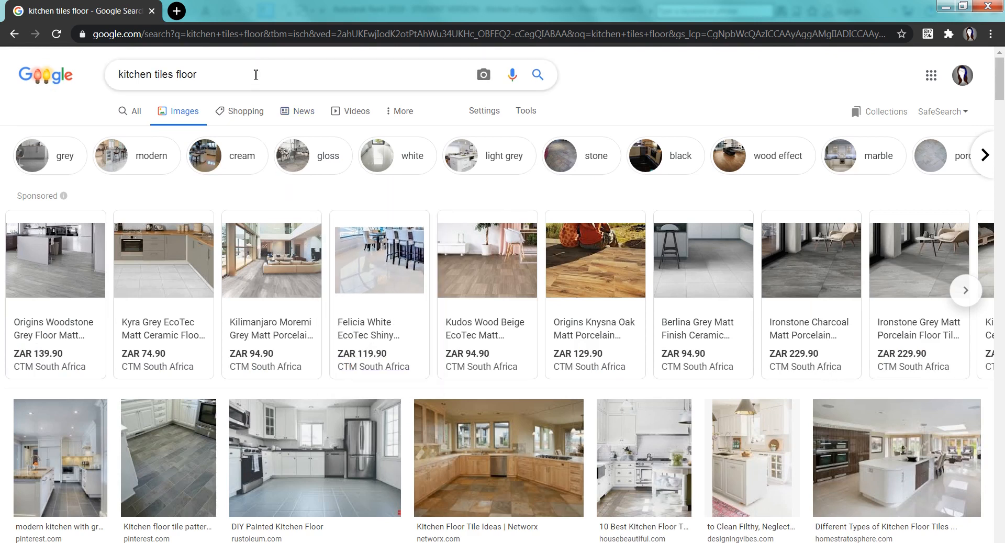
text(samp)
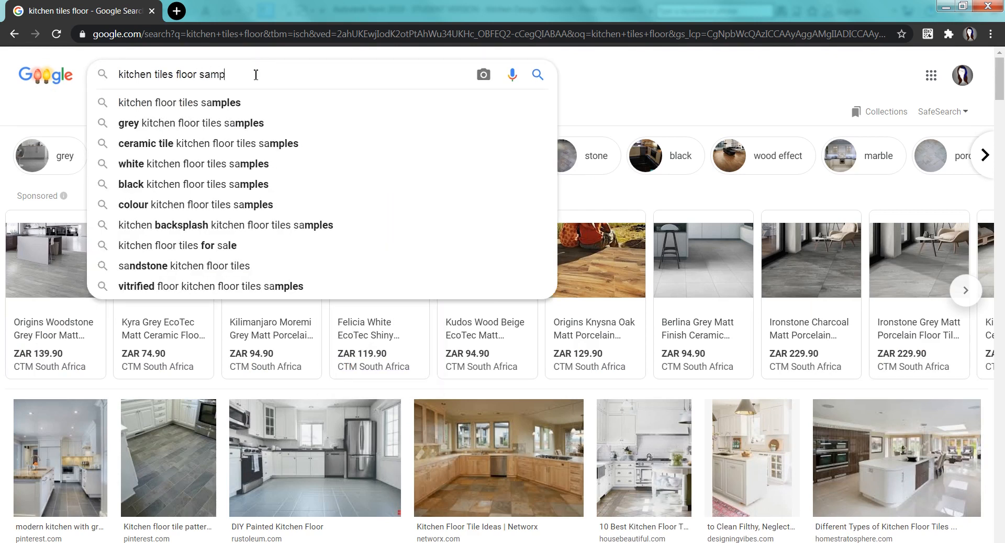
text(les for revit render)
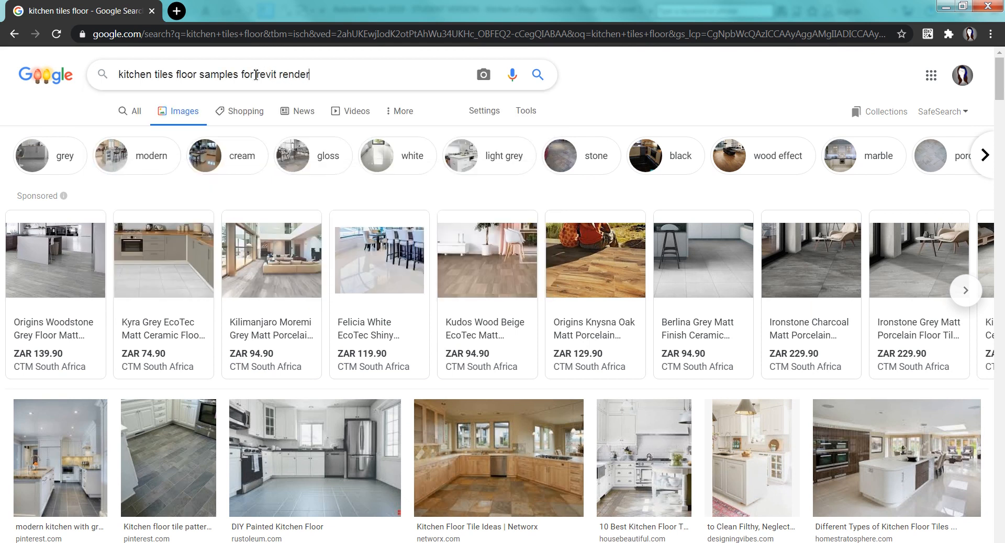
key(Return)
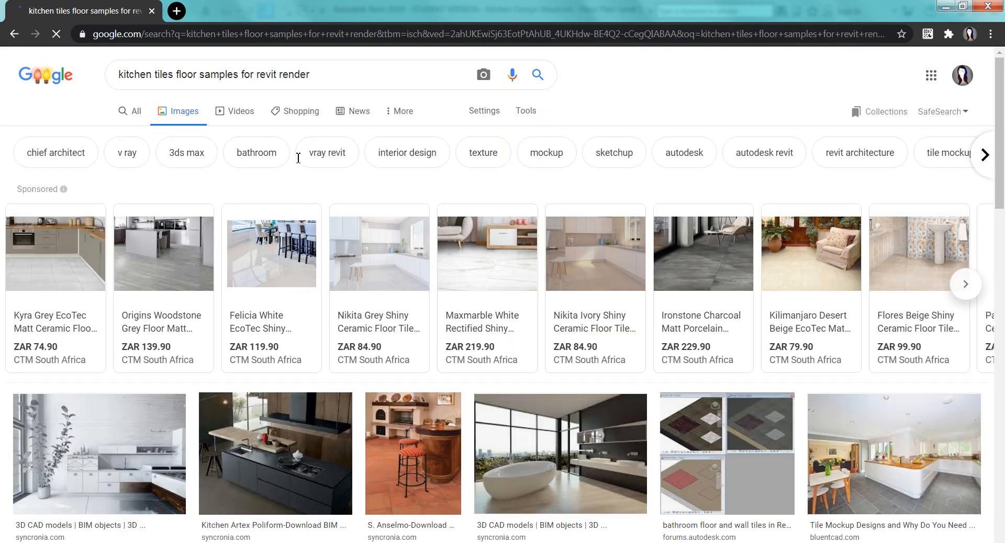
Step: Find the beige stone tile texture with rectangular joints in the image results and start saving it as an image file
scroll(390, 269, down, 5)
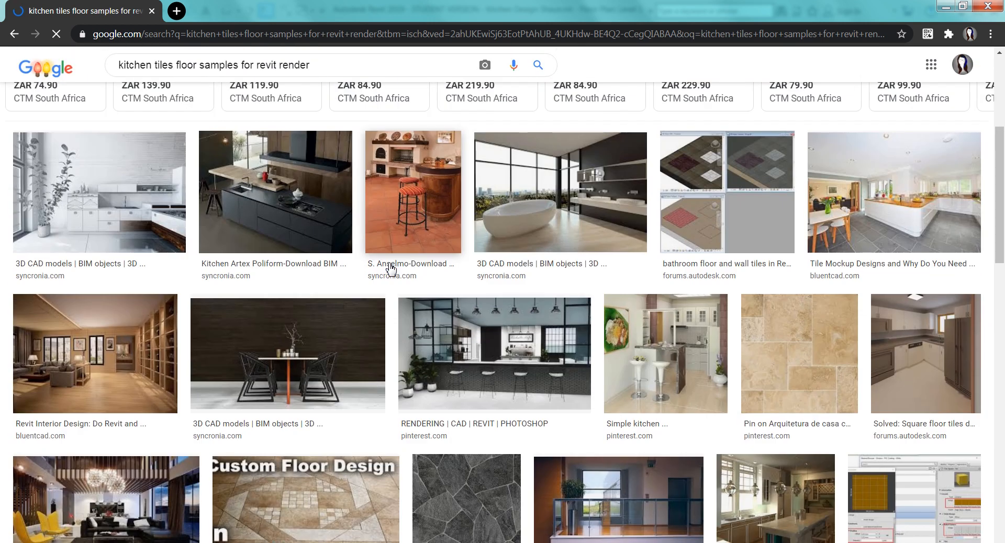
scroll(391, 269, down, 1)
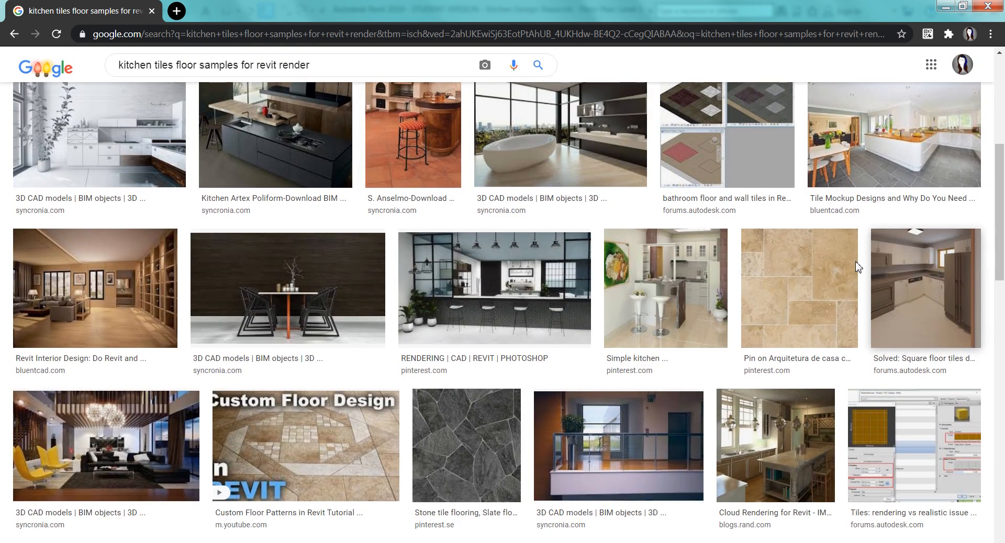
scroll(820, 288, down, 1)
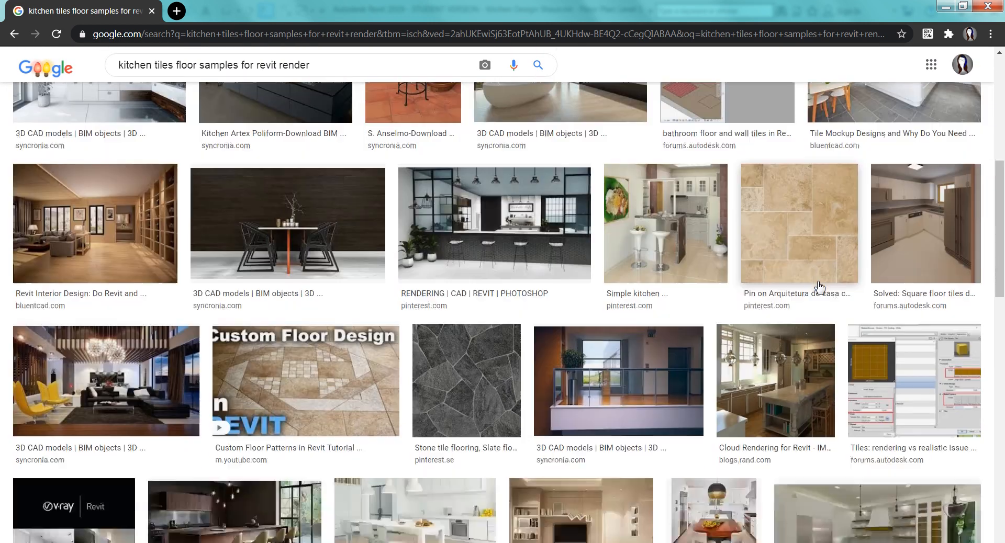
click(799, 250)
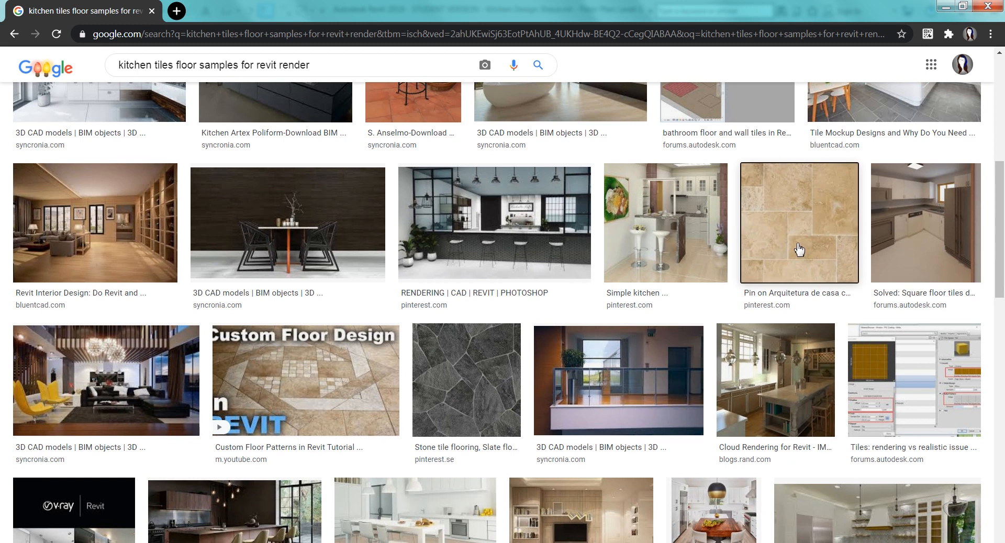
right_click(799, 249)
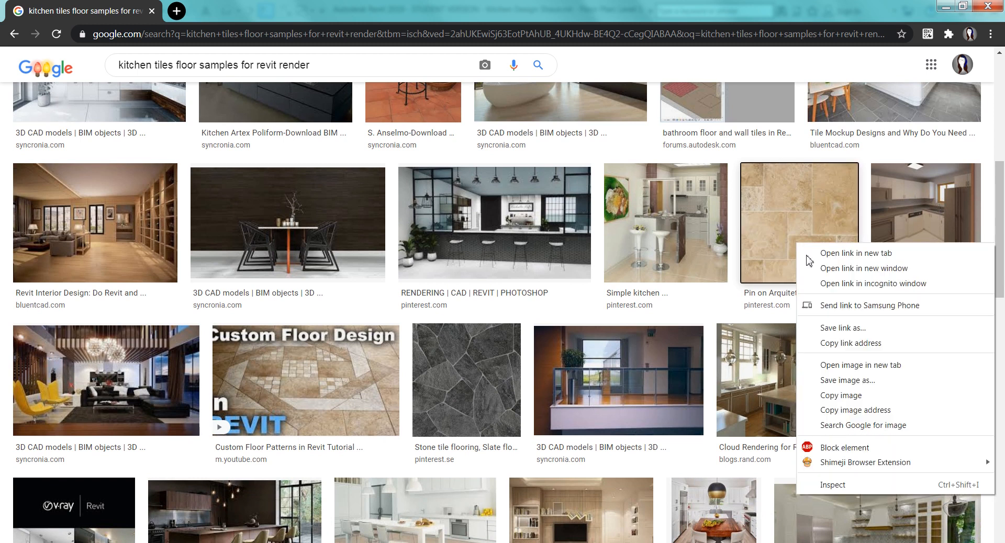
click(842, 381)
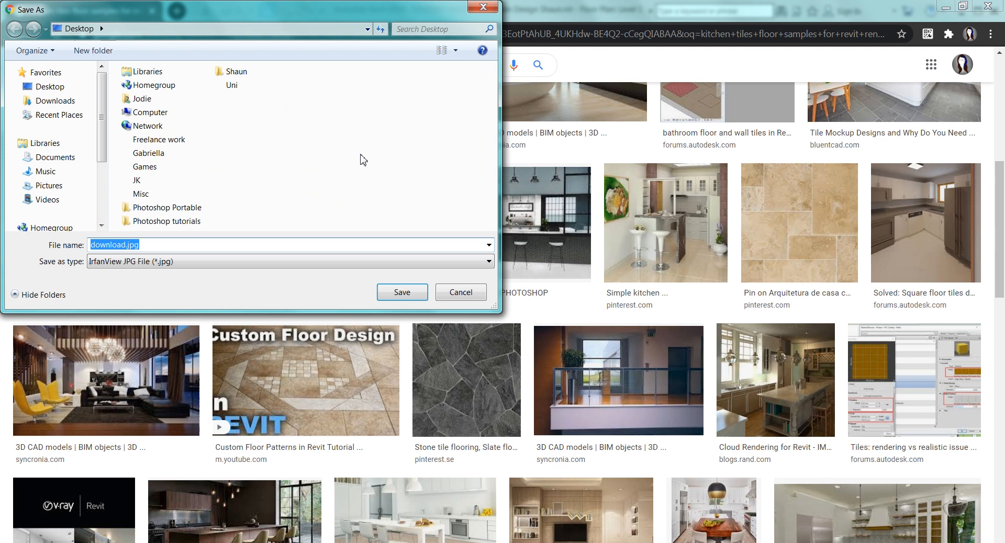
Step: Browse to the TOSHIBA (D:) drive as the save location for the tile image
click(233, 72)
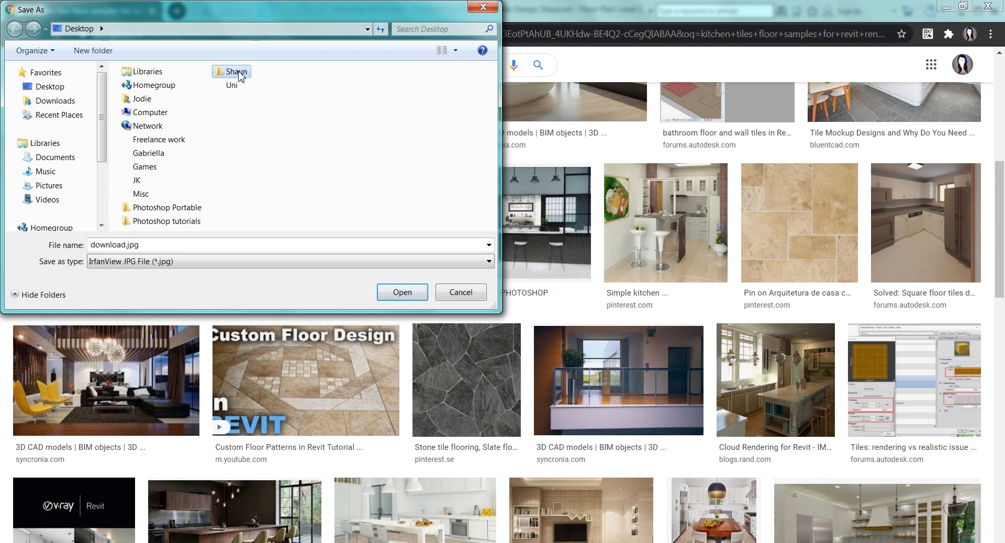
double_click(237, 72)
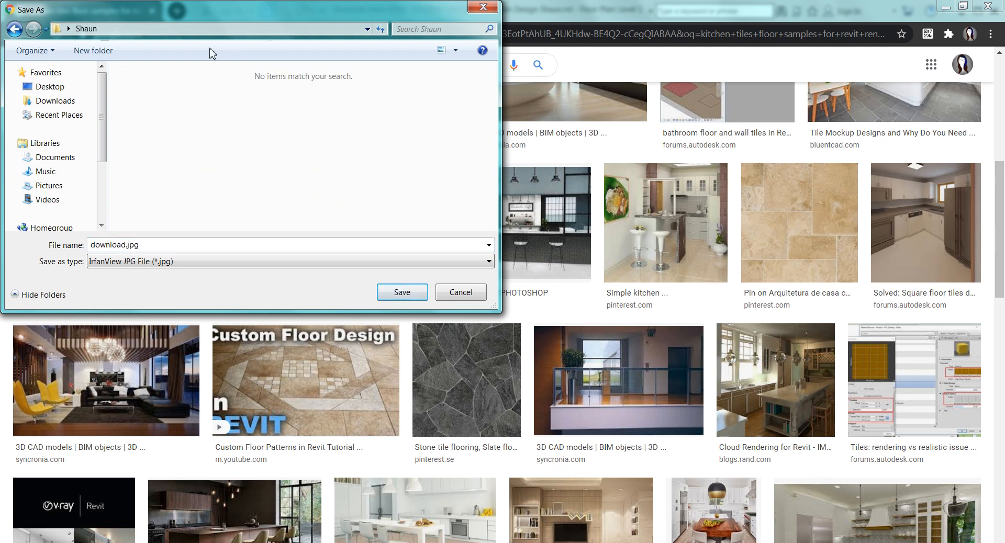
scroll(83, 173, down, 3)
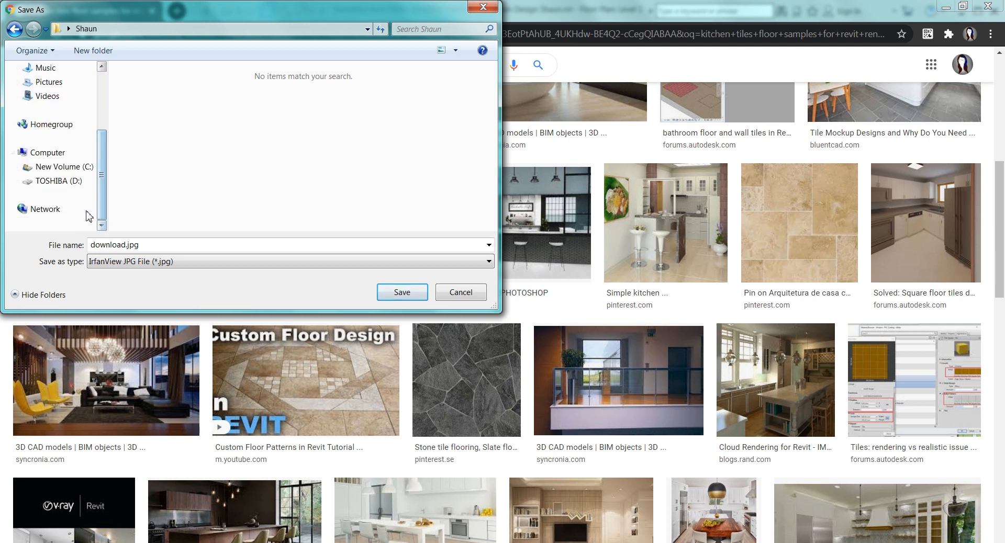
click(60, 180)
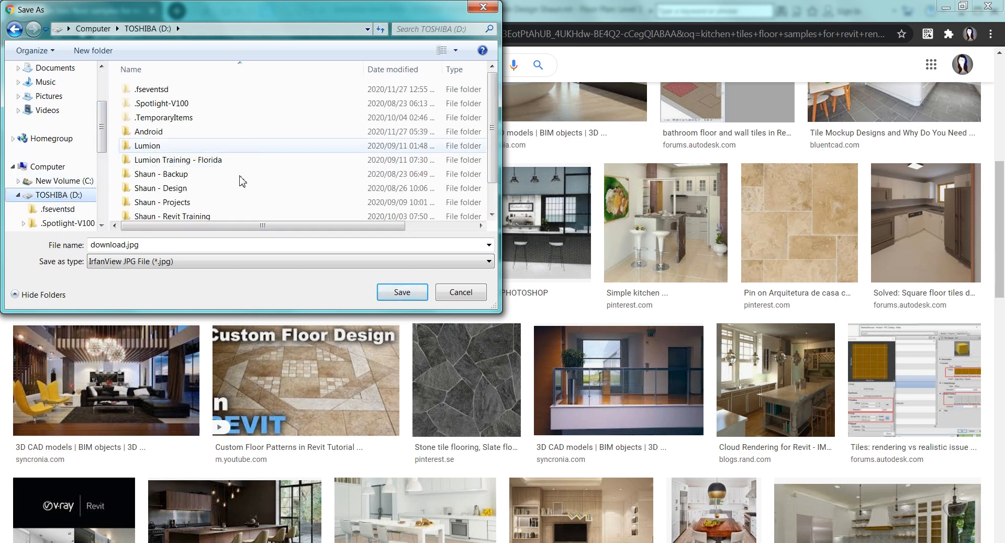
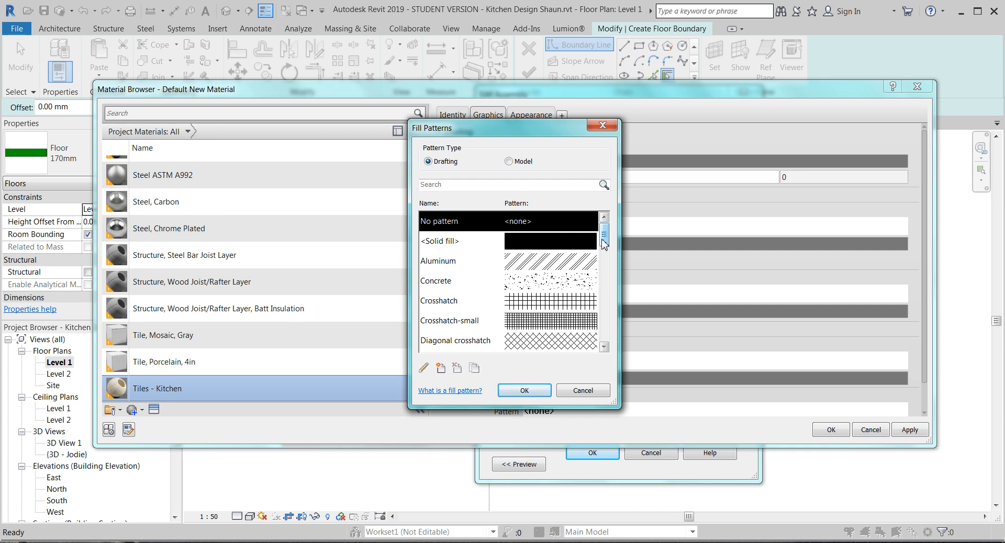
Step: Search the drafting fill patterns for "tiles"
drag(604, 246, 604, 337)
click(476, 186)
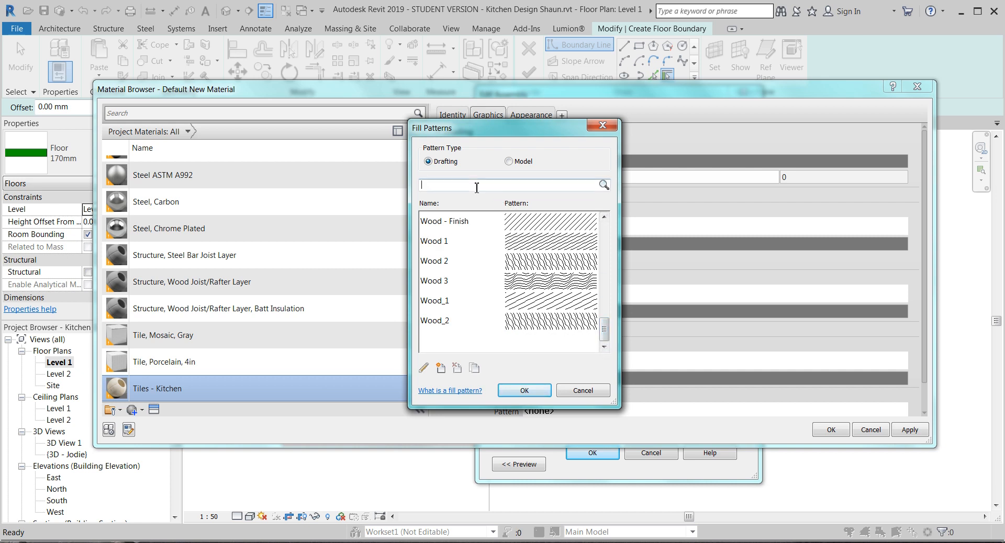
text(tiles)
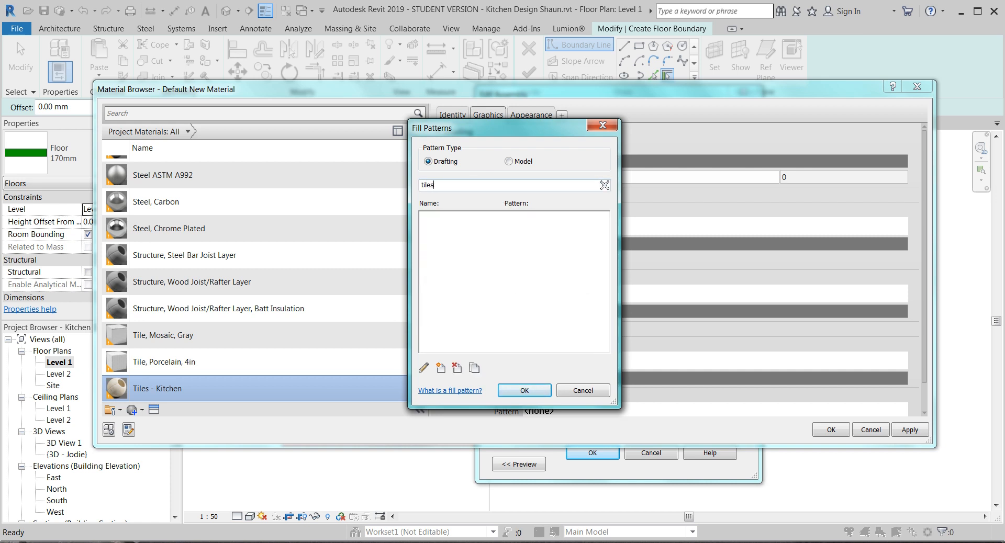
Step: Look through the model fill patterns and assign 12" Tile as the surface foreground pattern of the Tiles - Kitchen material
click(509, 161)
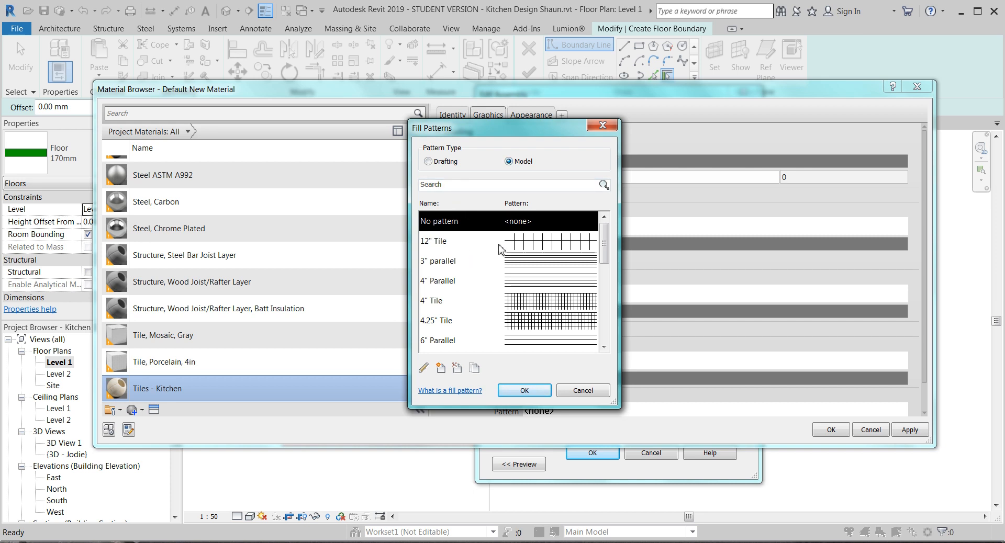
click(604, 348)
click(605, 348)
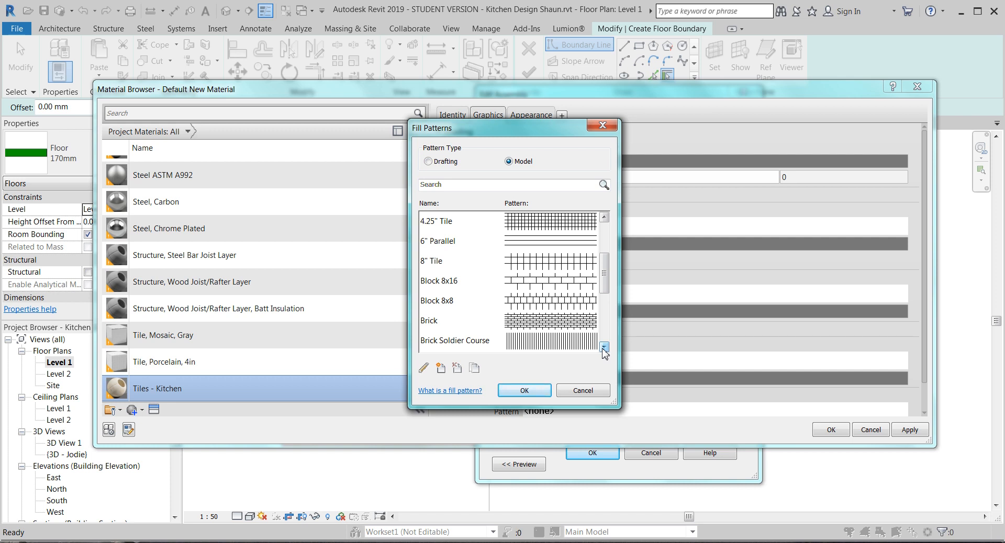
click(605, 347)
click(605, 348)
click(605, 348)
click(605, 347)
click(604, 347)
click(604, 348)
click(605, 347)
click(605, 348)
drag(604, 310, 572, 250)
click(556, 248)
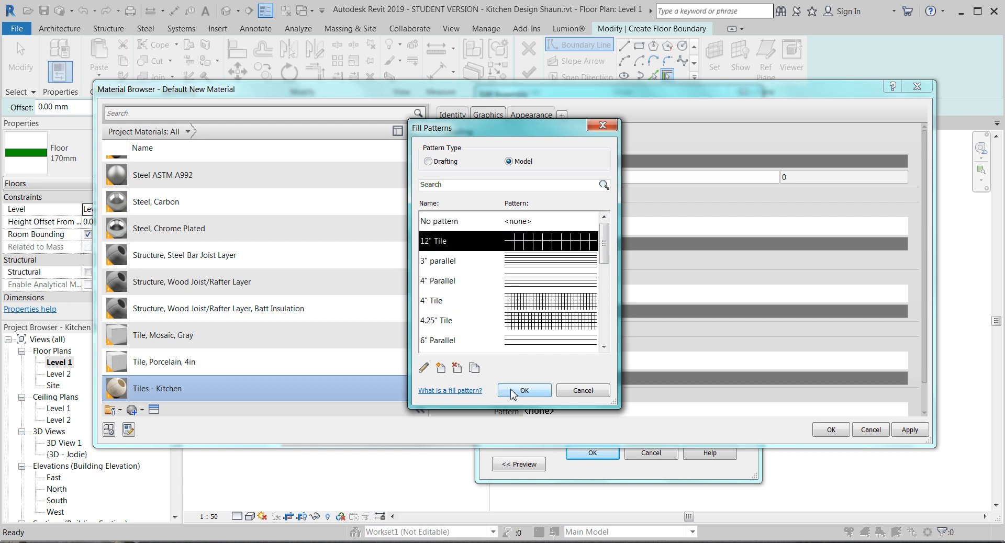
click(524, 391)
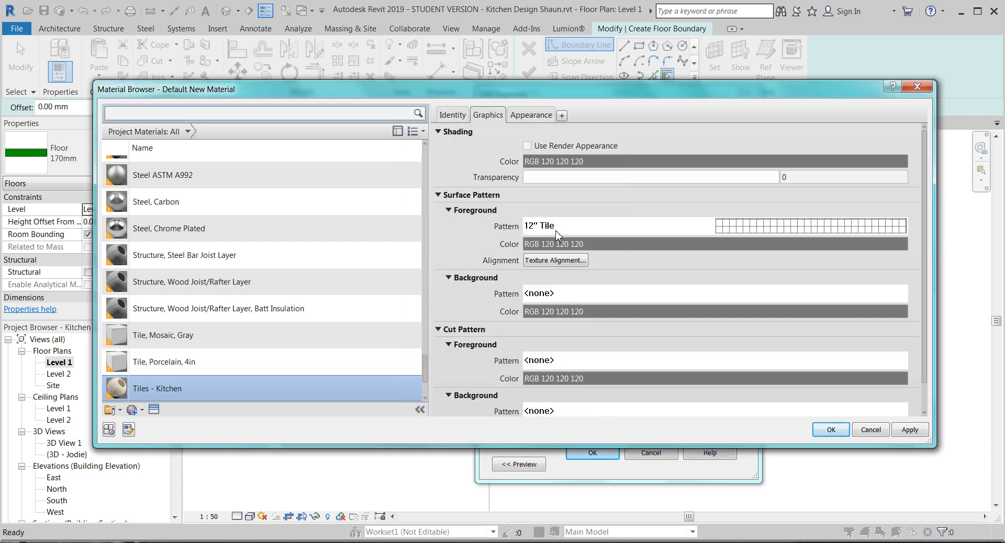
Step: Set the surface foreground pattern colour to black (RGB 0 0 0)
click(556, 244)
click(387, 278)
click(542, 375)
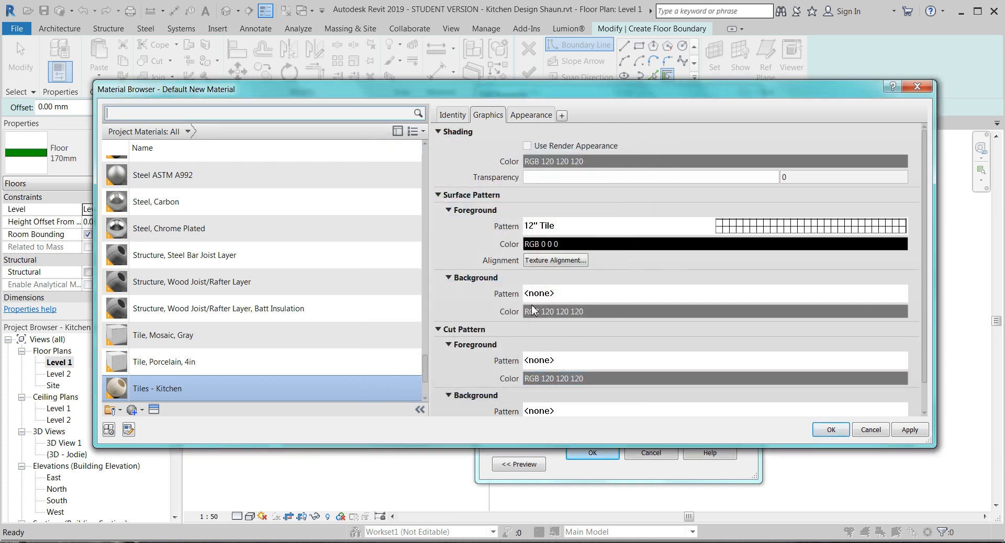
Step: Assign the Concrete drafting pattern as the material's cut foreground pattern
scroll(532, 310, down, 1)
click(558, 331)
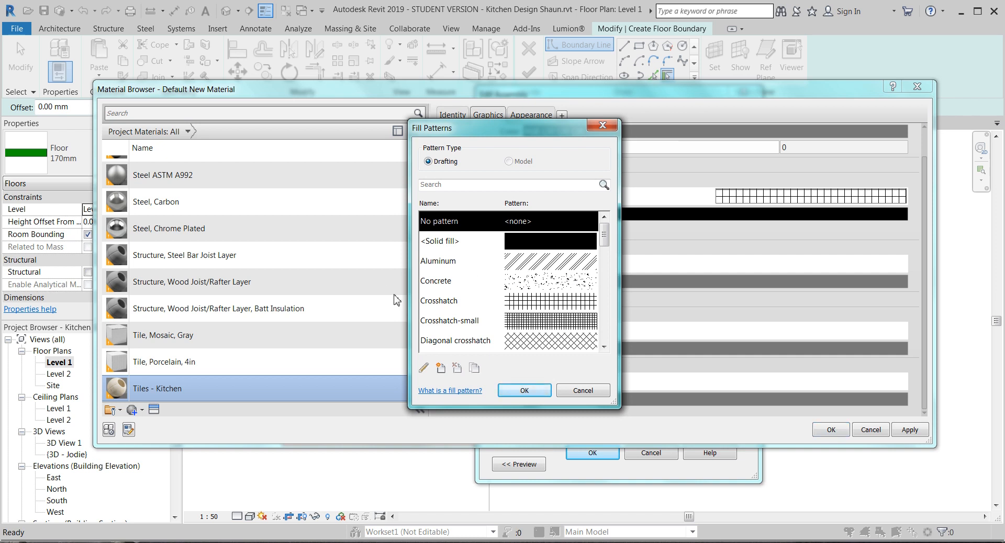
click(556, 285)
click(531, 392)
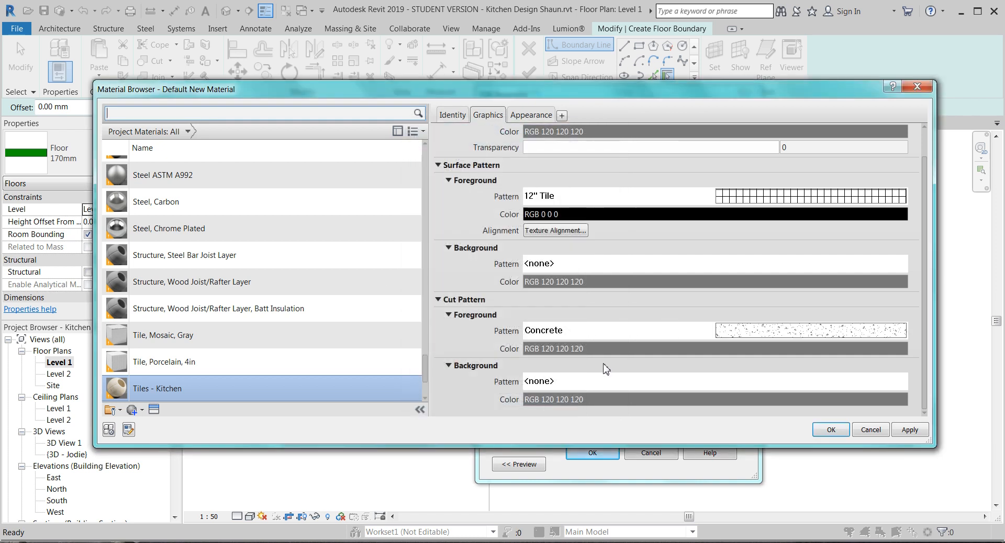
Step: Set the cut foreground pattern colour to black (RGB 0 0 0), then apply and accept the Tiles - Kitchen material
click(590, 354)
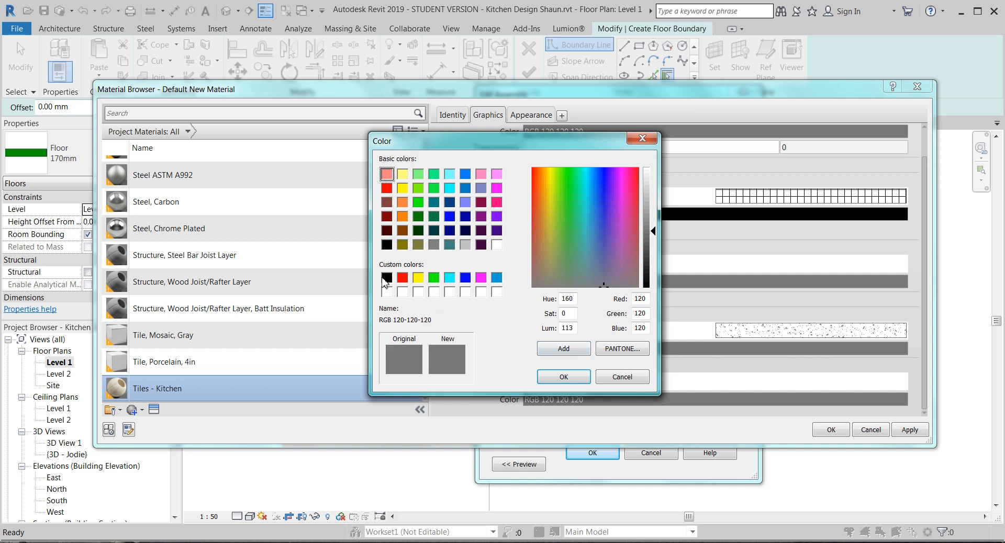
click(386, 278)
click(561, 376)
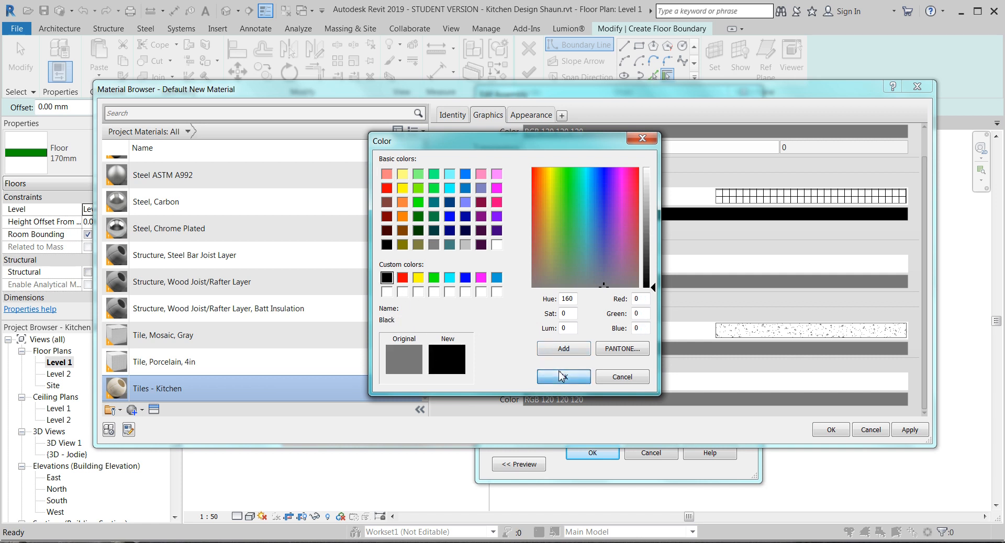
click(907, 433)
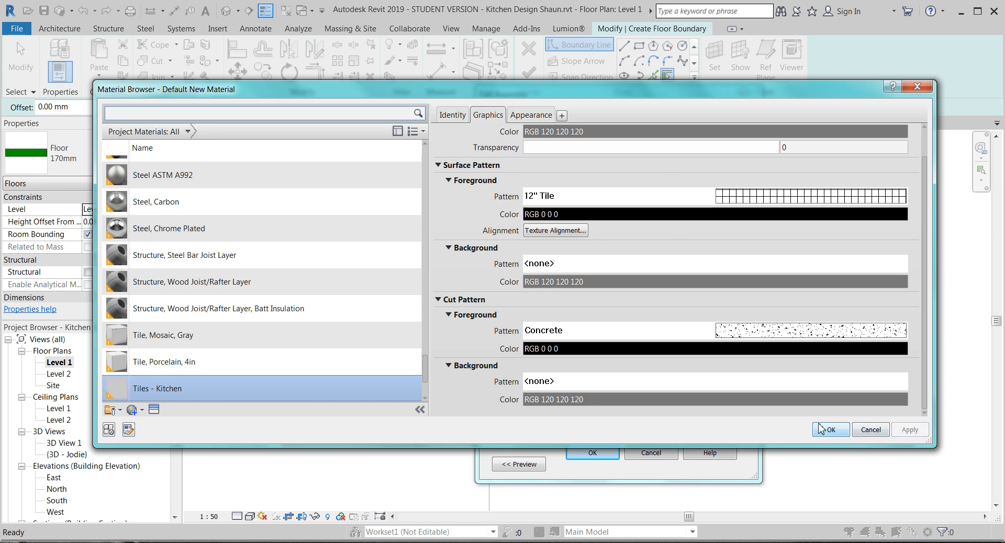
click(824, 430)
Step: Set the thickness of the floor's structure layer to 12 mm and accept the assembly
click(622, 228)
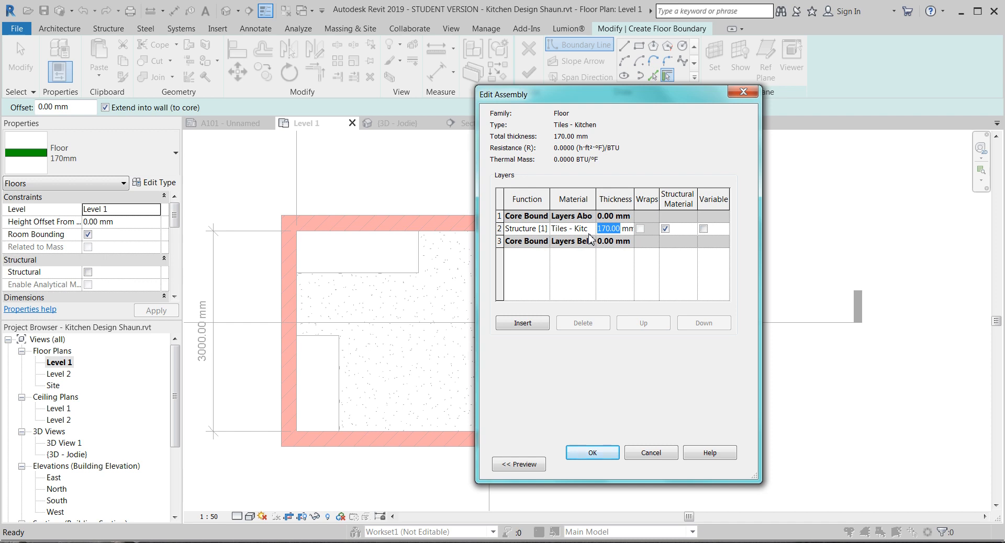
click(602, 451)
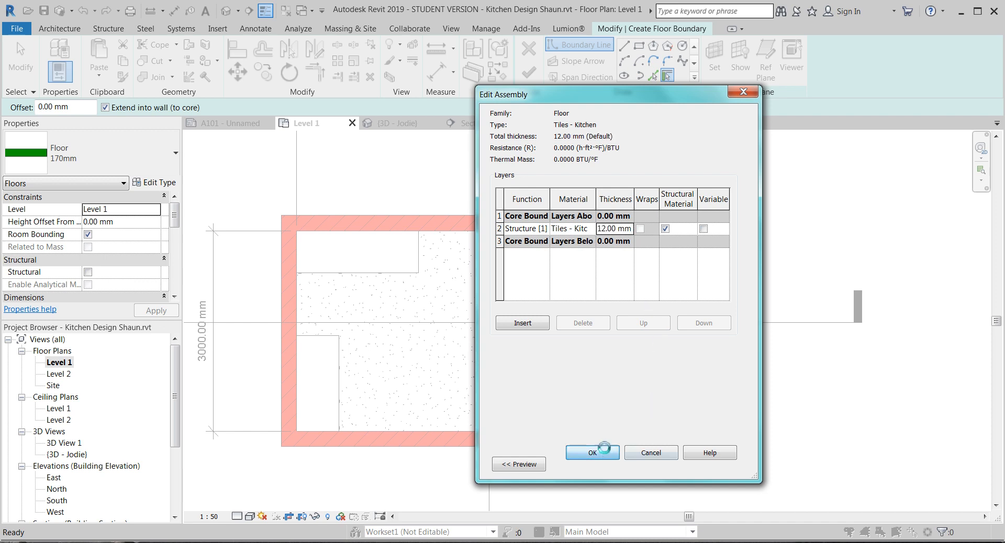
Step: Accept the Tiles - Kitchen type, sketch a 6000 by 3000 mm rectangular floor boundary along the inner wall faces, and finish the floor
click(601, 465)
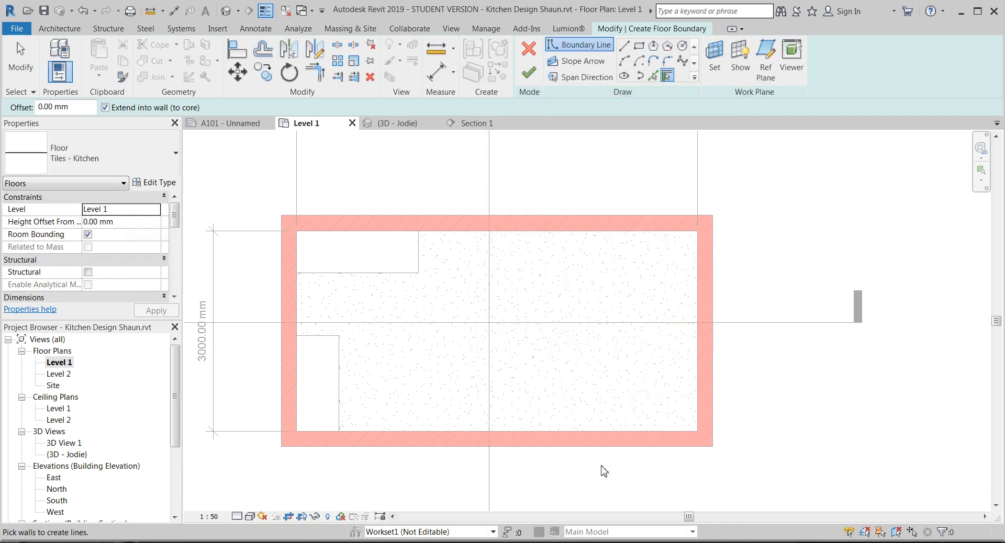
click(639, 45)
click(296, 230)
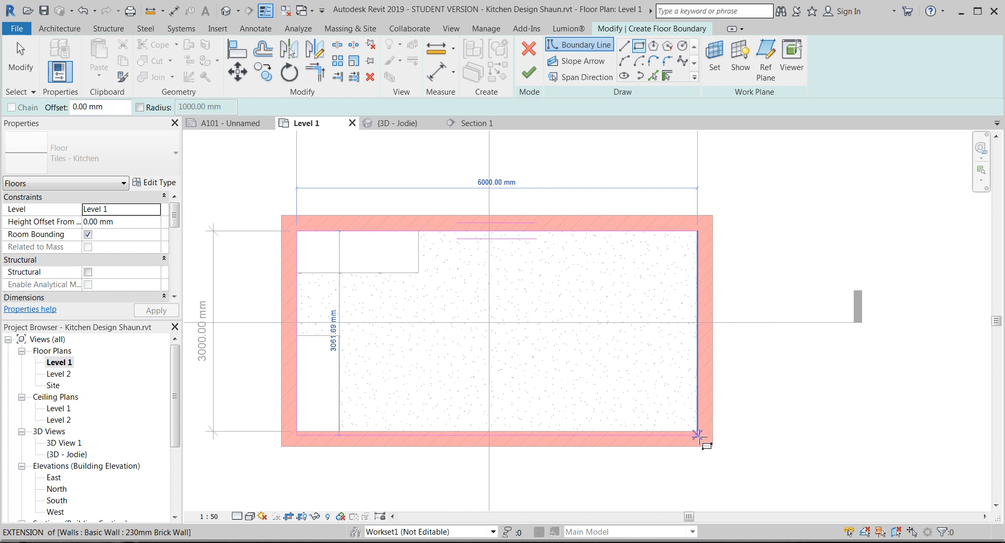
click(698, 432)
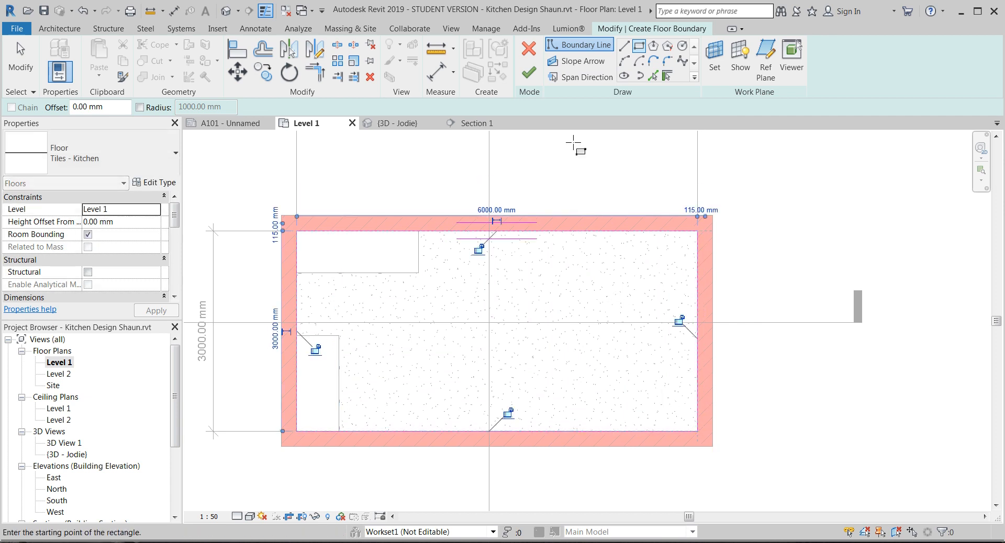
click(528, 75)
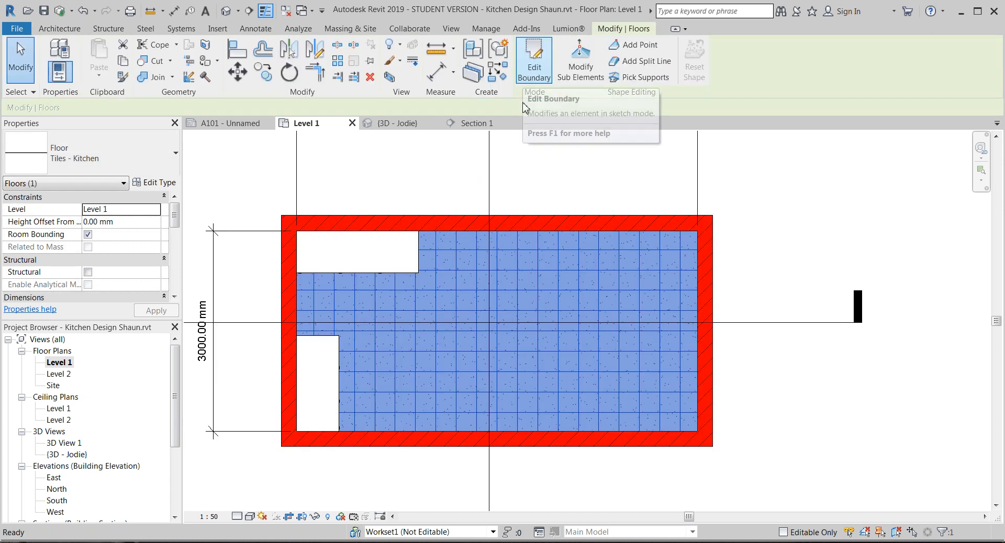
click(580, 183)
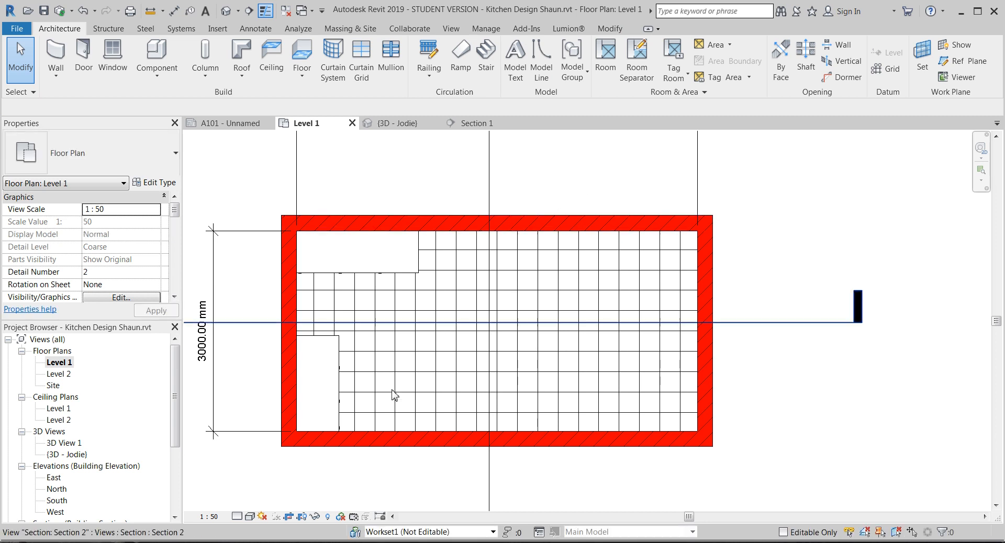
Step: Examine the textured kitchen tiles in the 3D - Jodie view, including how they meet the cupboards and brick walls
click(398, 124)
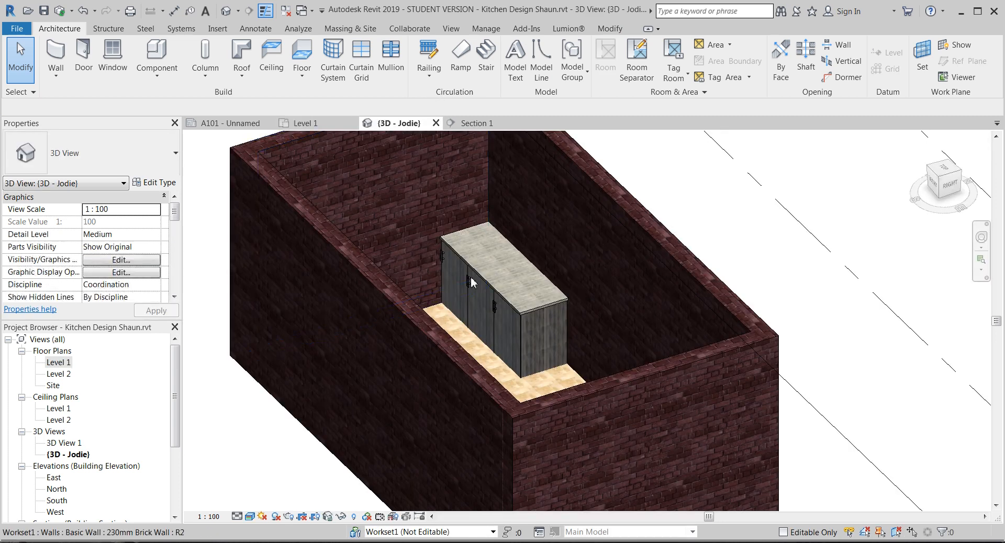
middle_drag(497, 314, 140, 427)
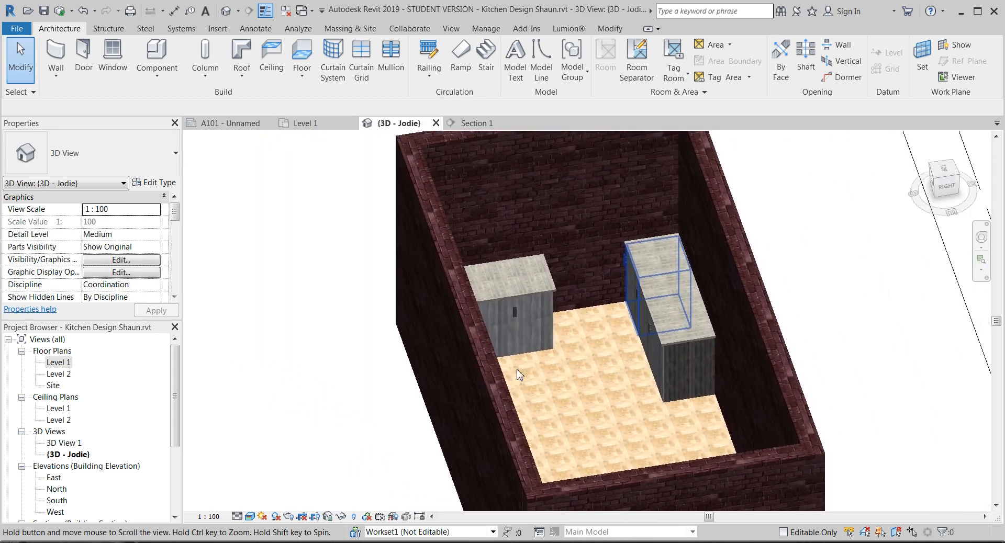
scroll(617, 307, up, 4)
middle_drag(585, 373, 568, 411)
shift+middle_drag(573, 356, 595, 353)
middle_drag(586, 359, 522, 155)
shift+middle_drag(479, 393, 469, 413)
middle_drag(396, 362, 174, 298)
click(395, 234)
shift+middle_drag(561, 341, 476, 328)
middle_drag(555, 345, 951, 447)
shift+middle_drag(420, 312, 461, 334)
key(Escape)
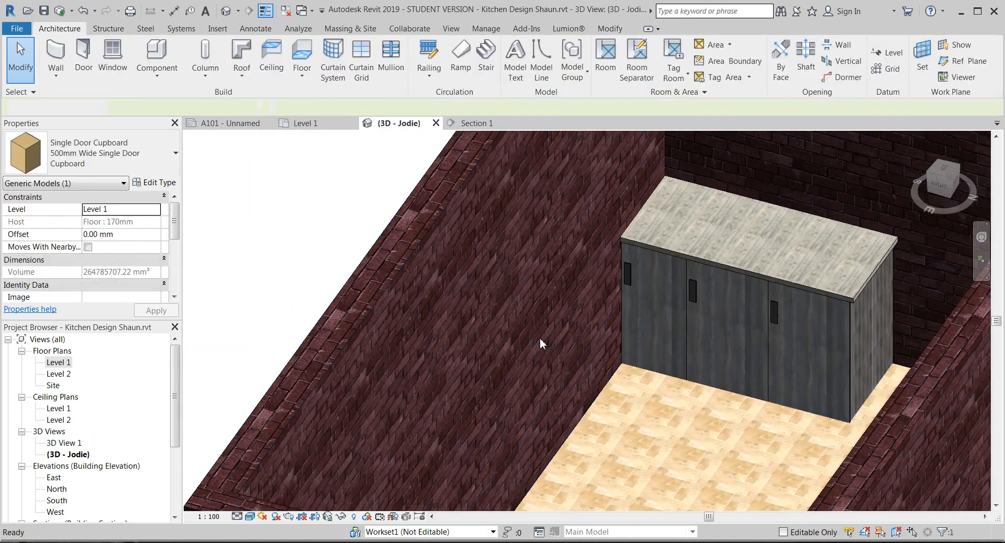
scroll(368, 383, down, 2)
shift+middle_drag(305, 354, 487, 299)
scroll(390, 419, down, 1)
middle_drag(391, 420, 419, 482)
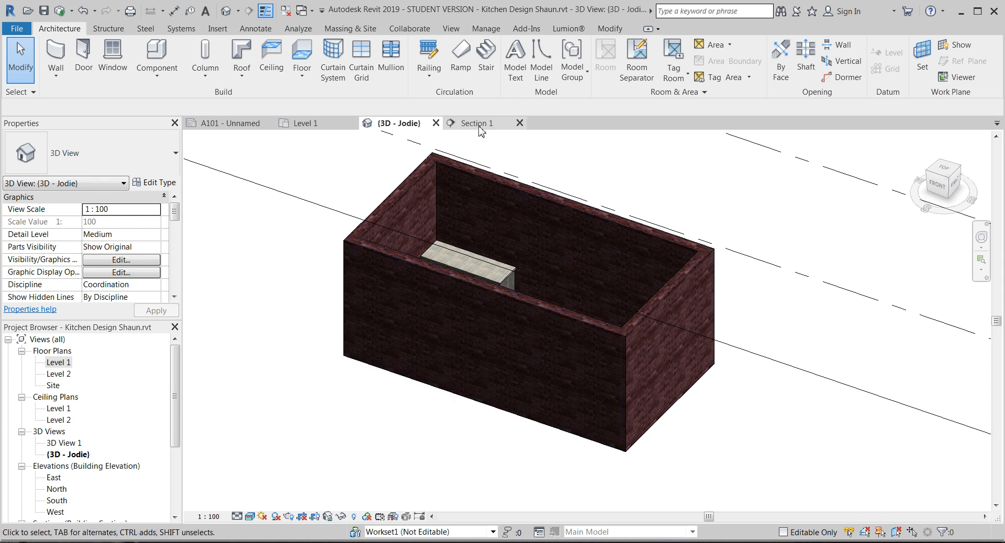
Step: Examine the tile layer in Section 1, checking how it meets the concrete slab and the walls at both ends
click(473, 123)
scroll(440, 385, up, 6)
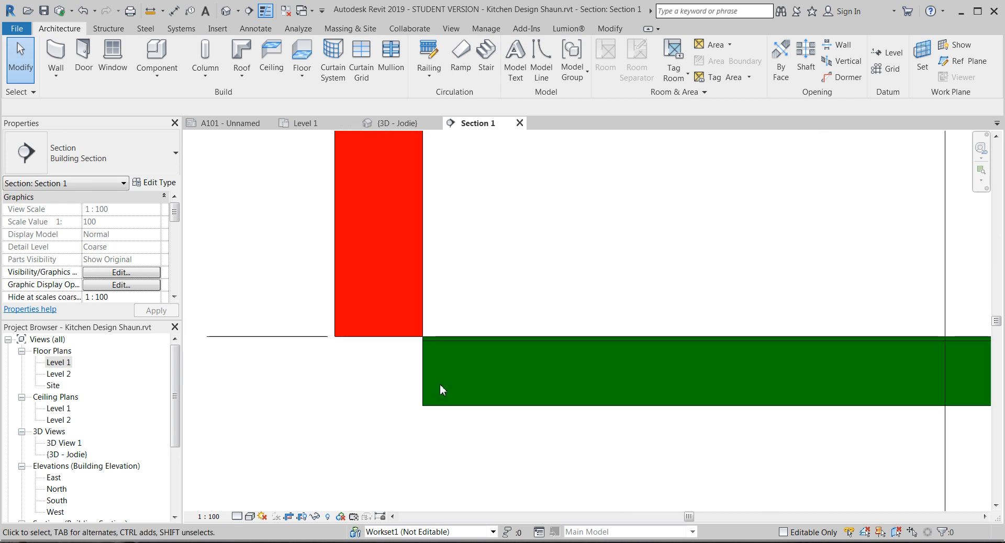
click(428, 310)
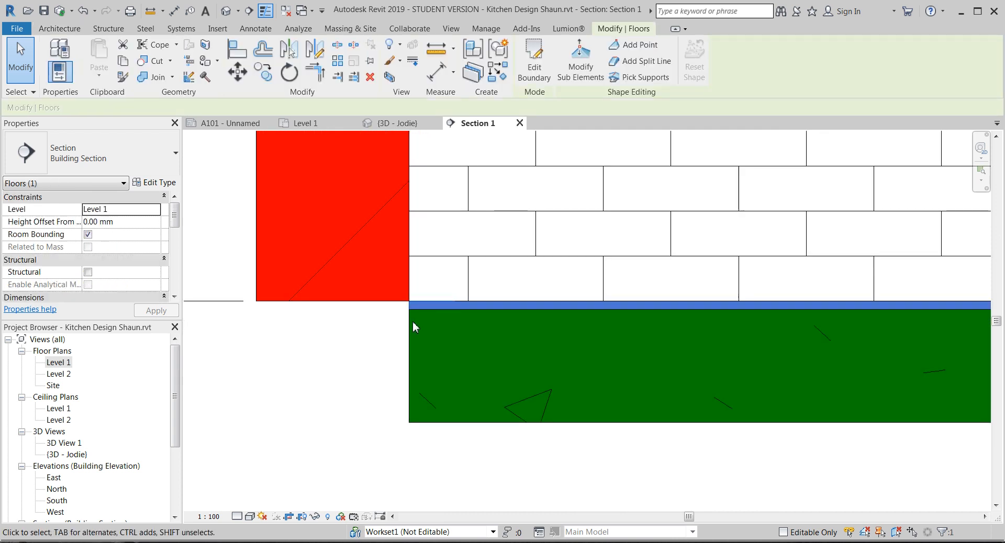
click(427, 303)
scroll(425, 308, down, 1)
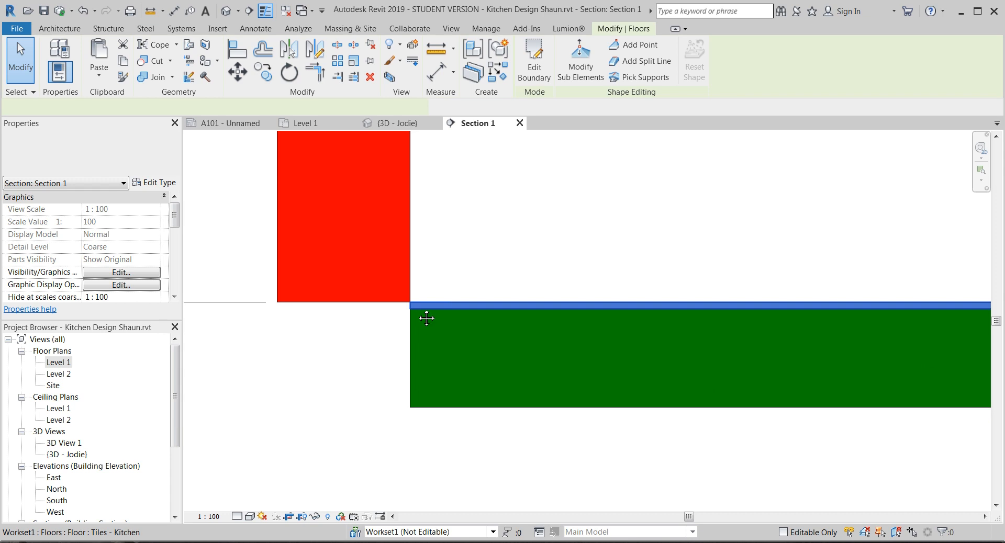
middle_drag(425, 316, 706, 362)
scroll(706, 361, down, 2)
scroll(327, 386, down, 1)
middle_drag(326, 386, 1, 394)
middle_drag(211, 411, 1, 404)
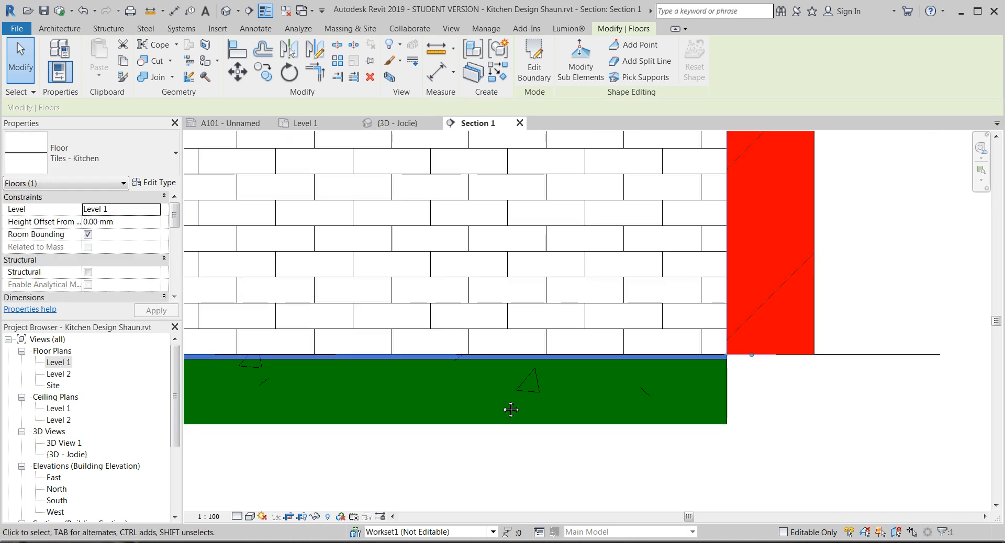
middle_drag(512, 410, 259, 411)
scroll(475, 359, up, 2)
click(560, 425)
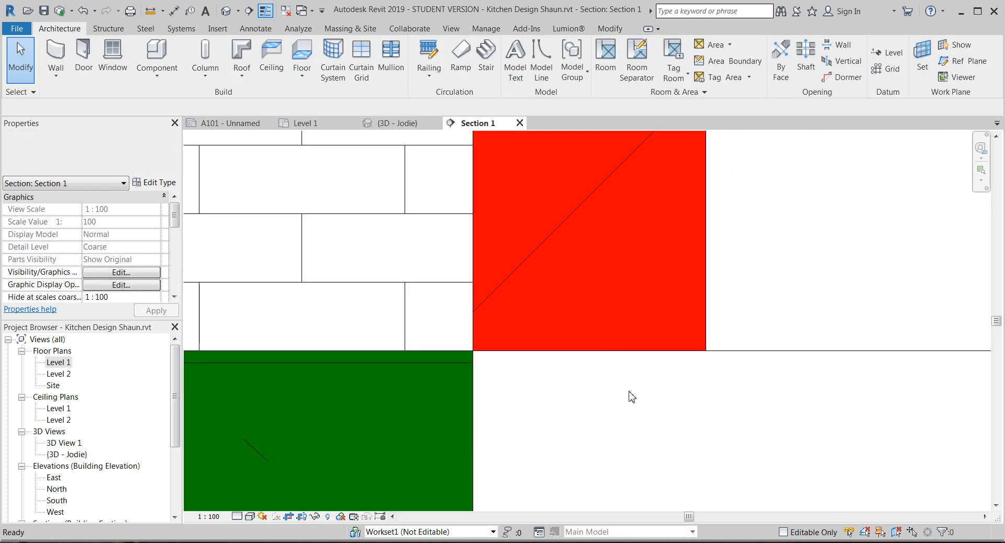
Step: Copy the Level 1 datum to 1500 mm below itself in the section
scroll(614, 402, down, 6)
middle_drag(604, 433, 706, 396)
scroll(586, 489, down, 3)
middle_drag(586, 488, 532, 424)
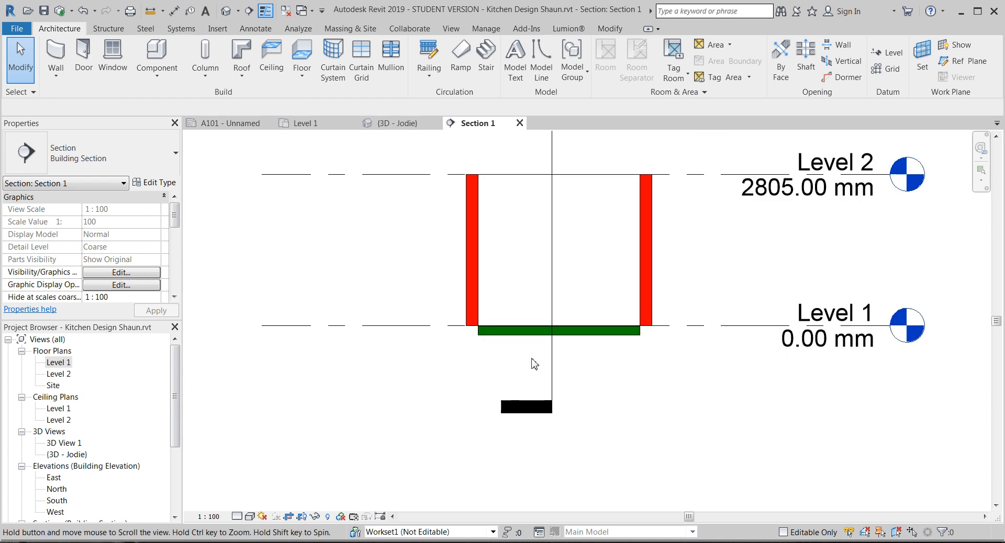
scroll(683, 393, down, 2)
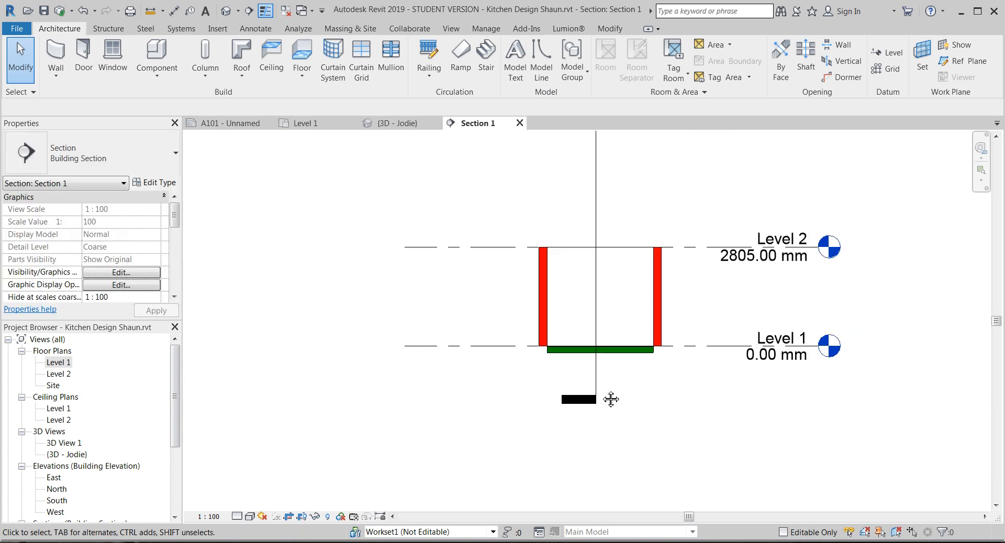
middle_drag(610, 398, 572, 394)
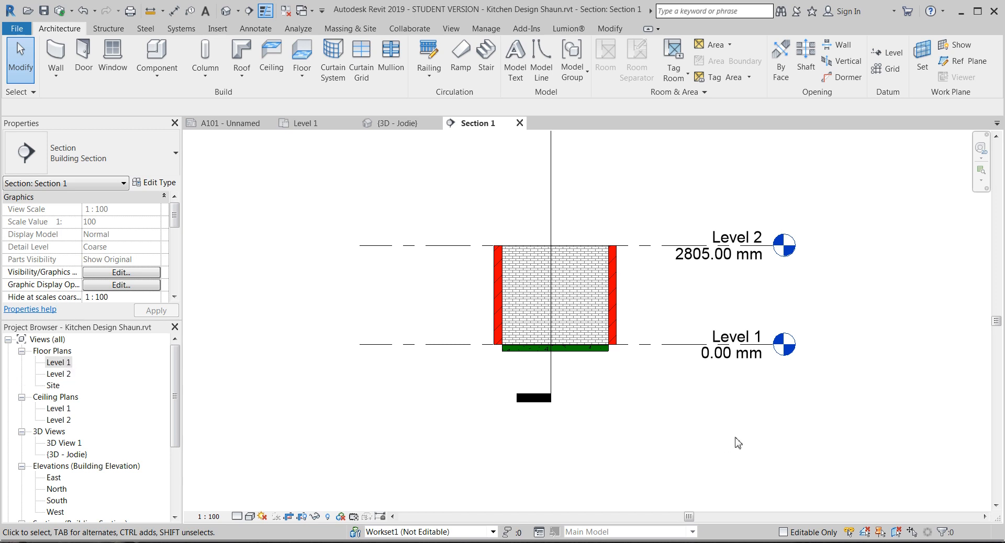
click(662, 345)
scroll(663, 346, up, 1)
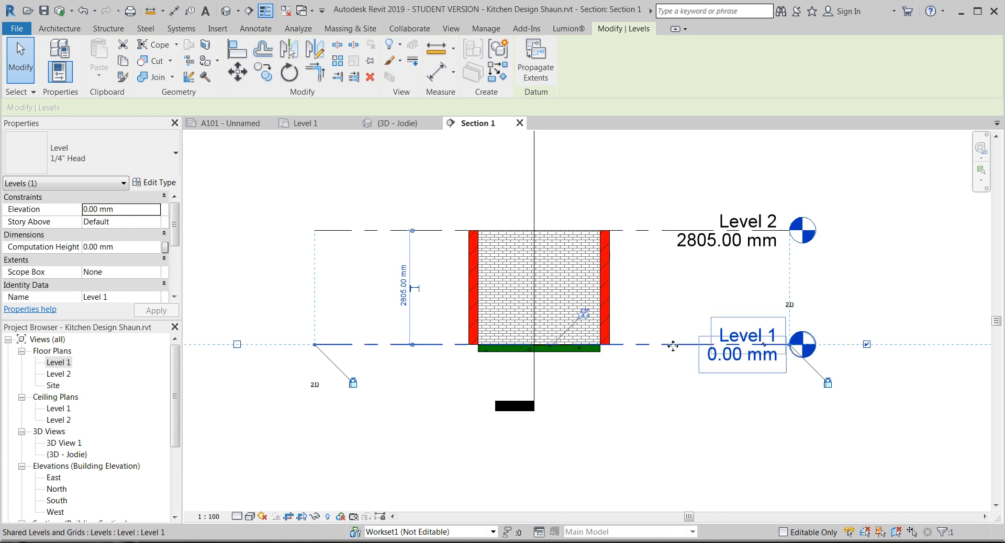
click(262, 72)
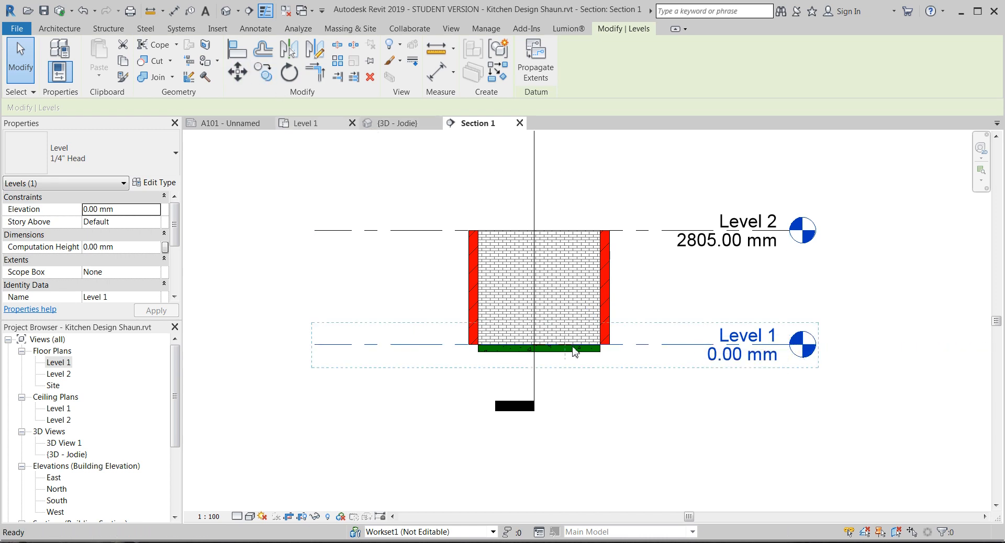
click(685, 344)
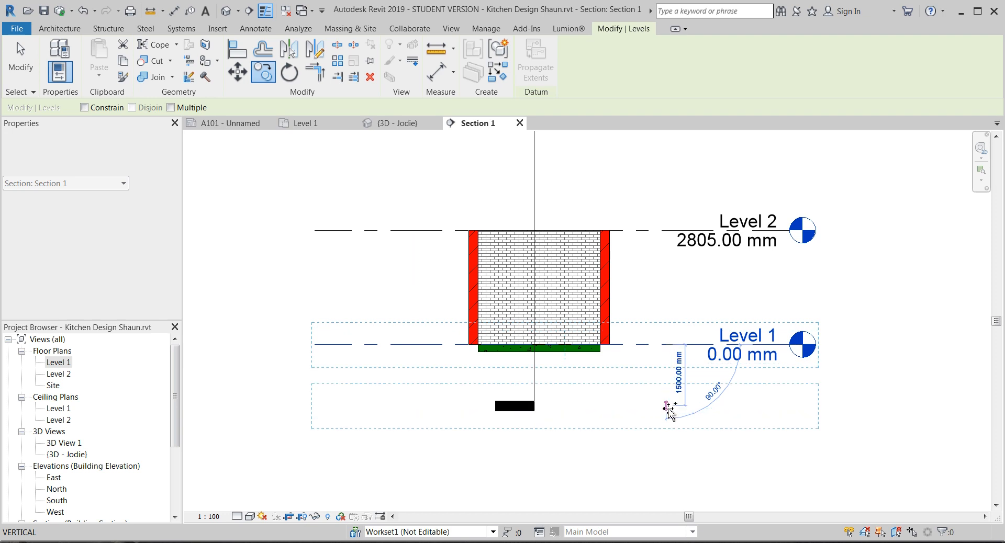
click(668, 411)
key(Escape)
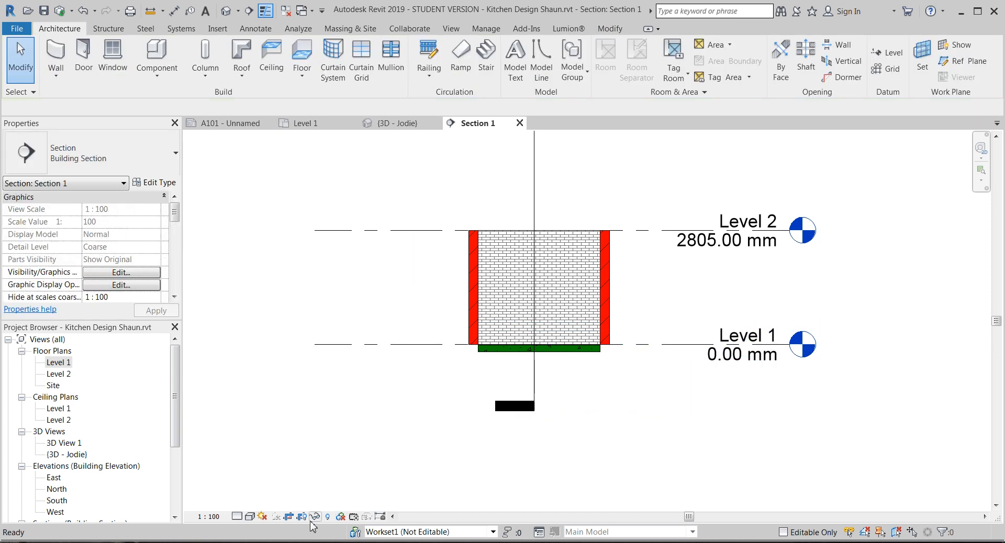
Step: Reveal the section's crop region and extend its lower edge well below the copied level
click(291, 519)
scroll(627, 330, down, 2)
middle_drag(636, 314, 486, 248)
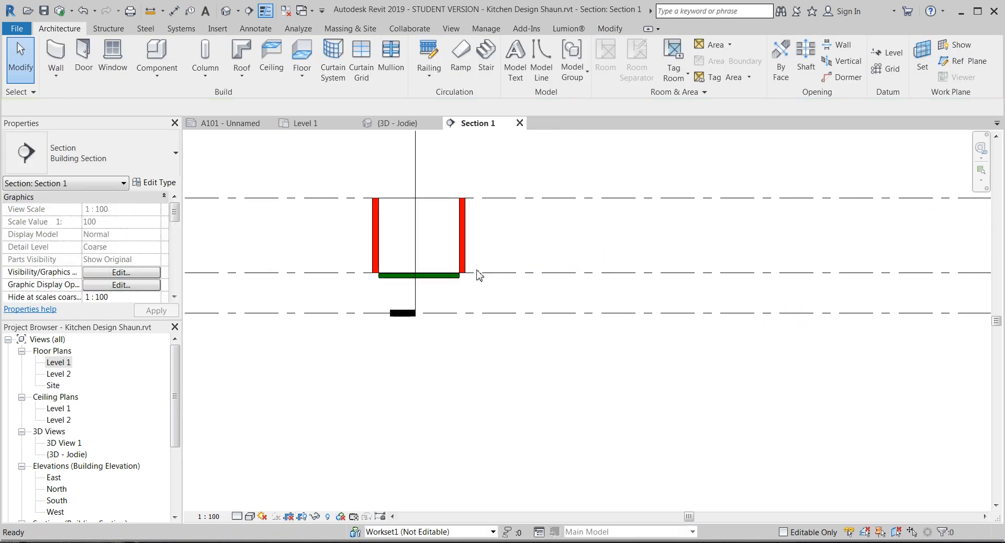
scroll(531, 293, down, 1)
click(290, 517)
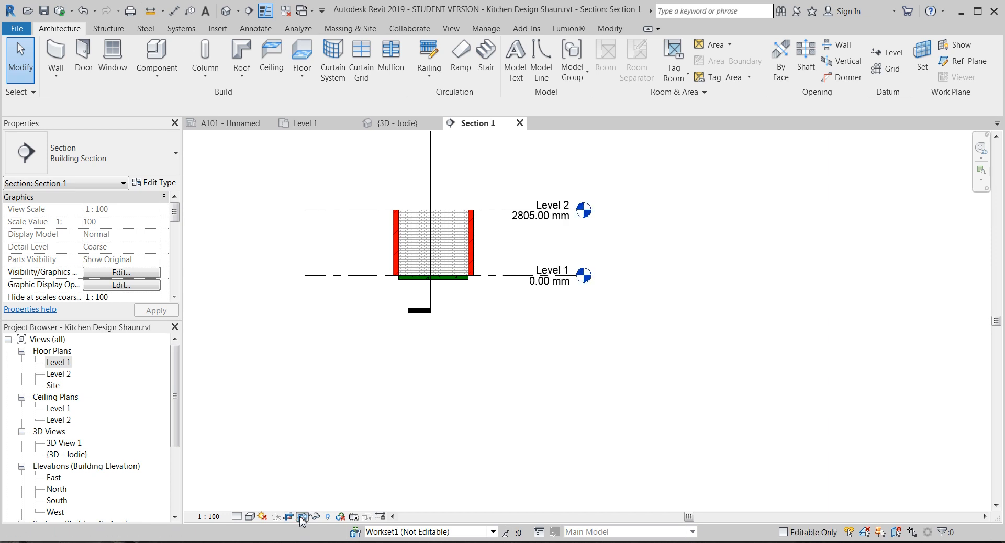
click(488, 309)
drag(441, 308, 449, 436)
click(581, 377)
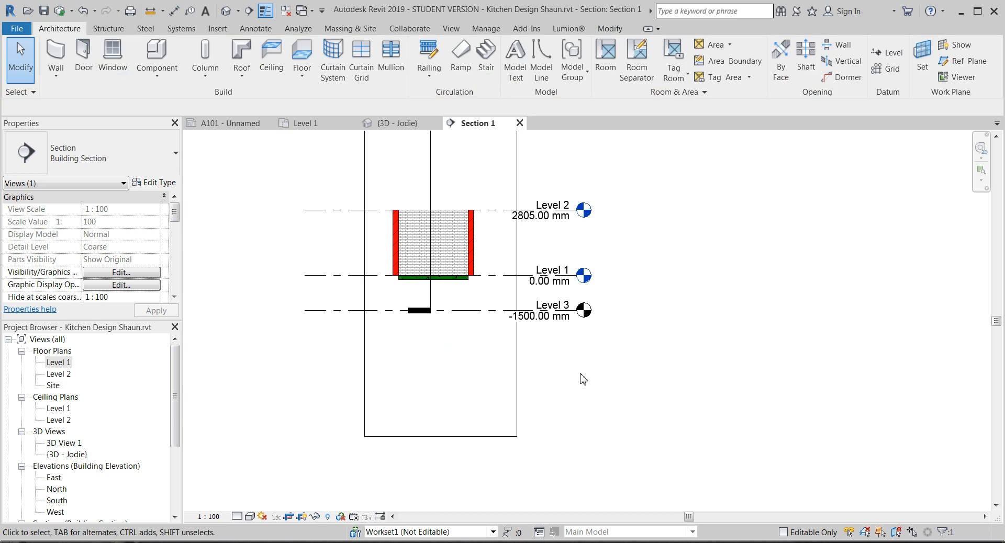
Step: Delete the copied level at -1500 mm
scroll(502, 293, up, 3)
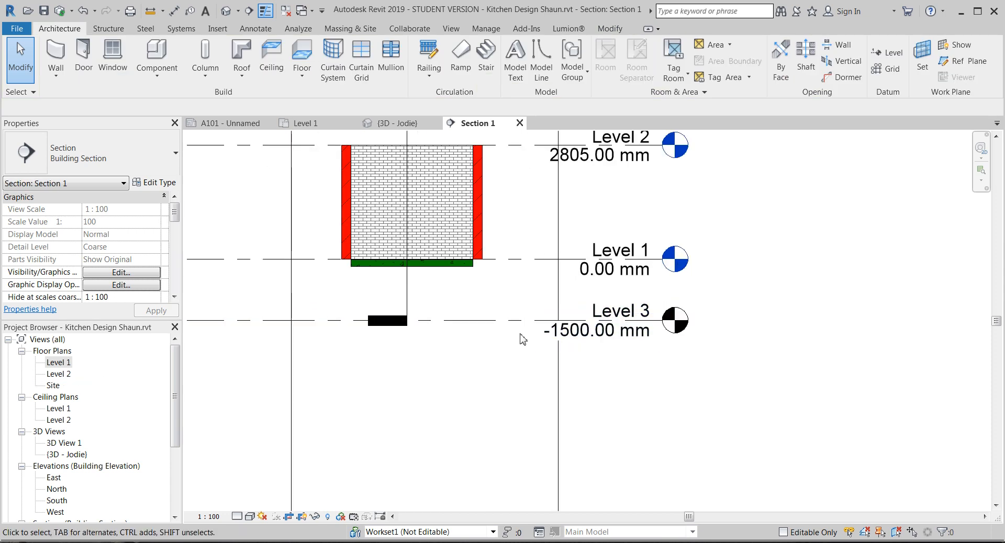
click(520, 320)
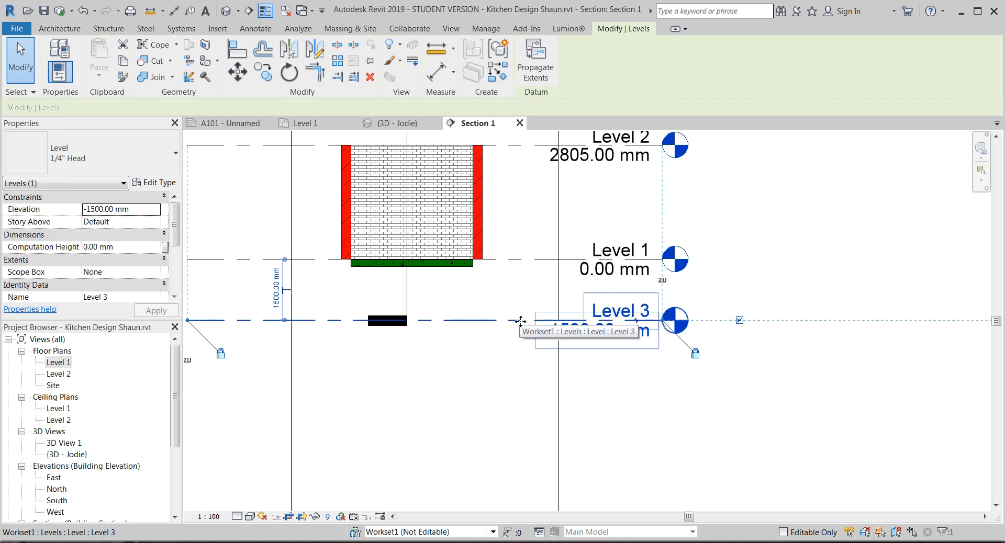
key(Delete)
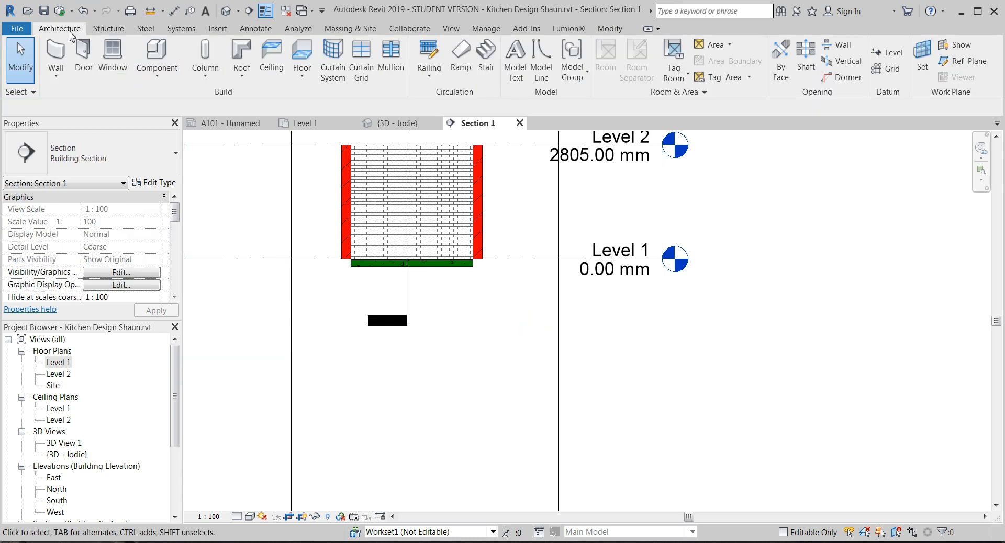
Step: Draw a new level 1800 mm below Level 1, with its ends aligned to the existing level lines
click(892, 57)
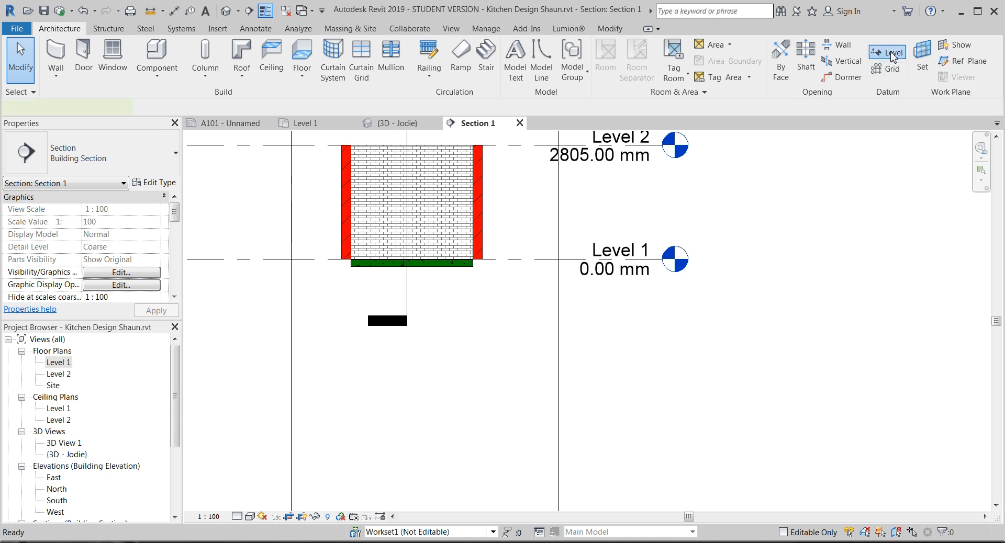
scroll(322, 333, down, 2)
middle_drag(326, 334, 602, 330)
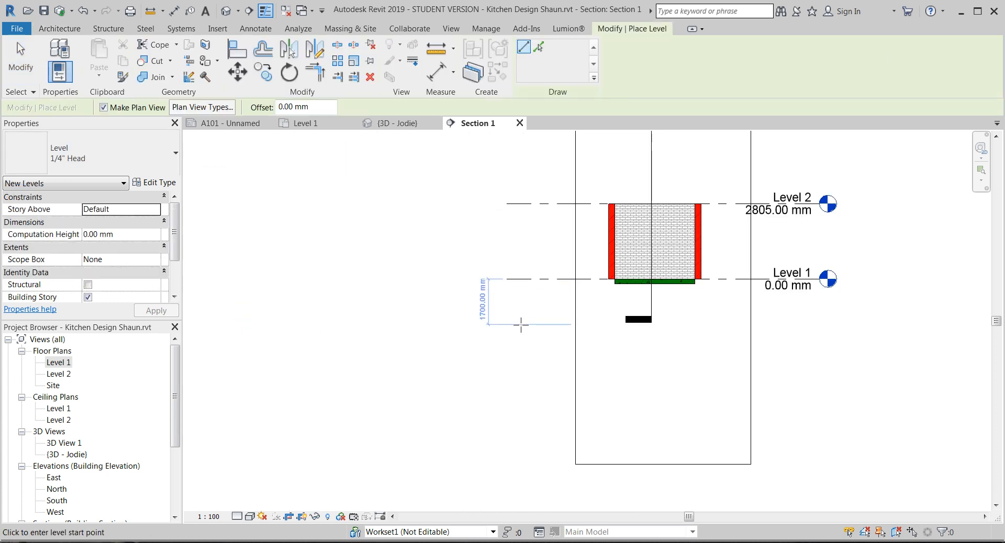
click(506, 328)
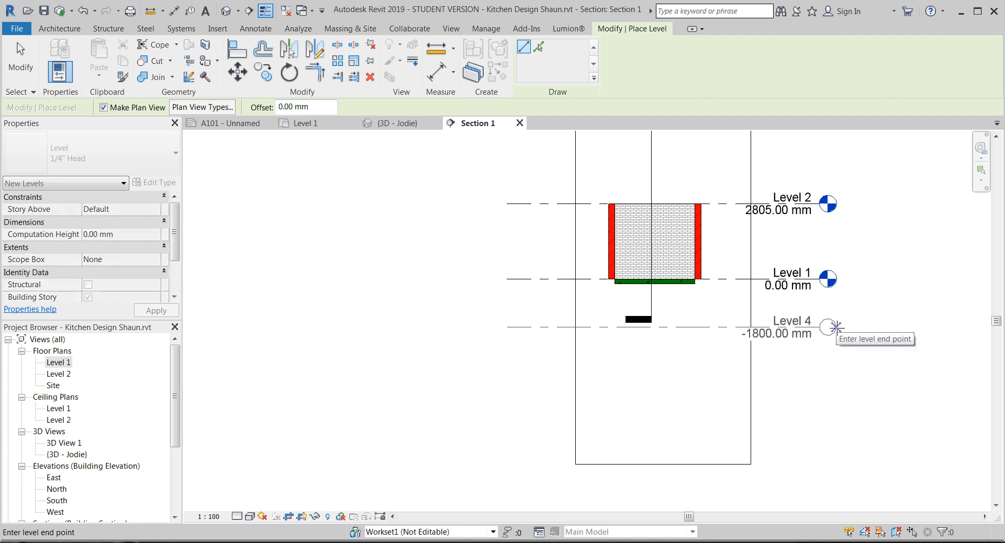
click(835, 328)
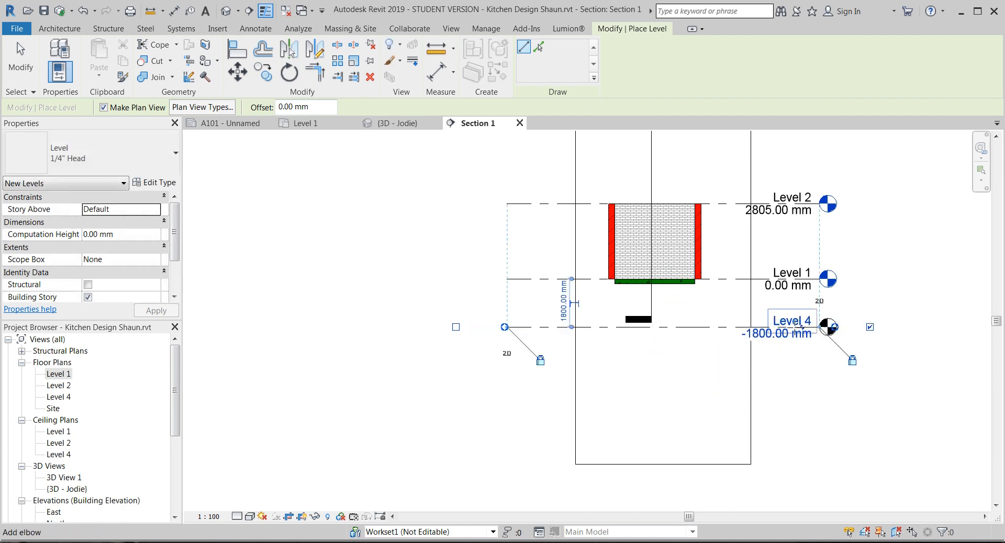
key(Escape)
key(Escape)
Step: Rename the new lowest level in the section as Foundation
click(793, 324)
click(792, 321)
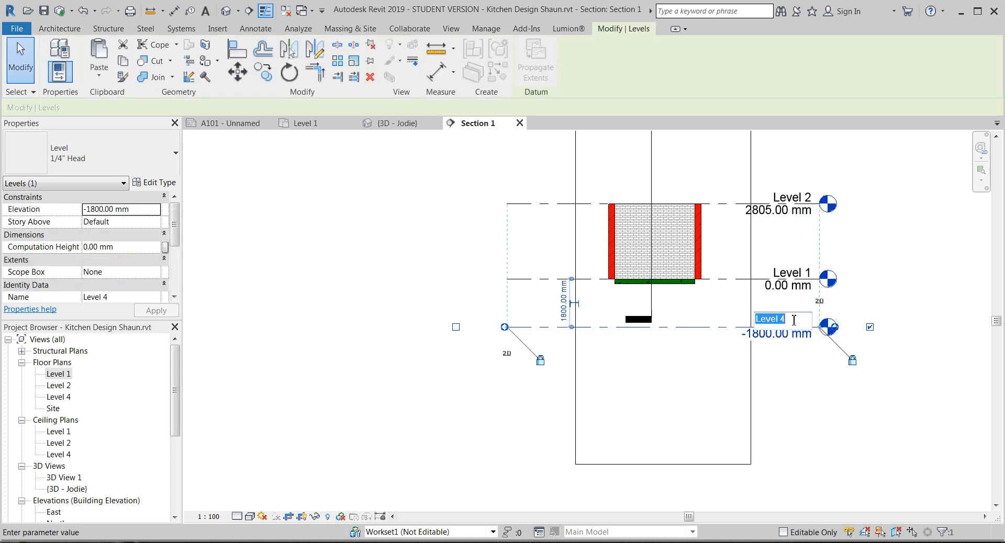
text(Fp)
text(undation)
key(Return)
click(568, 304)
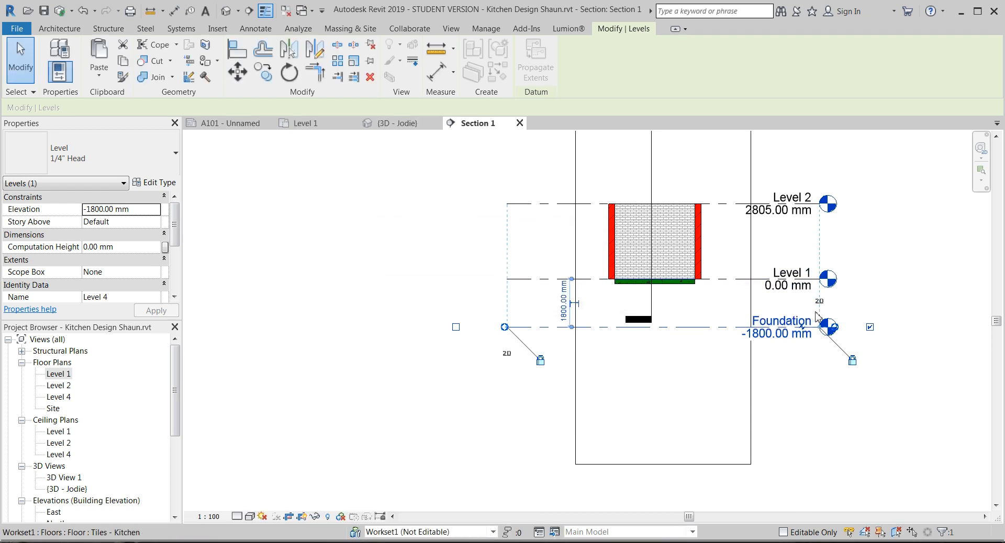
click(793, 321)
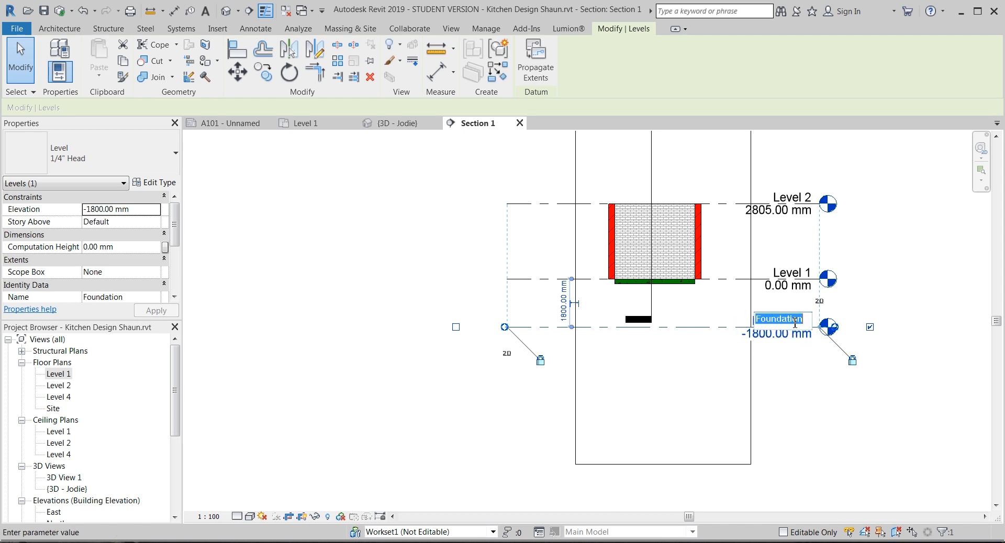
text(Fo)
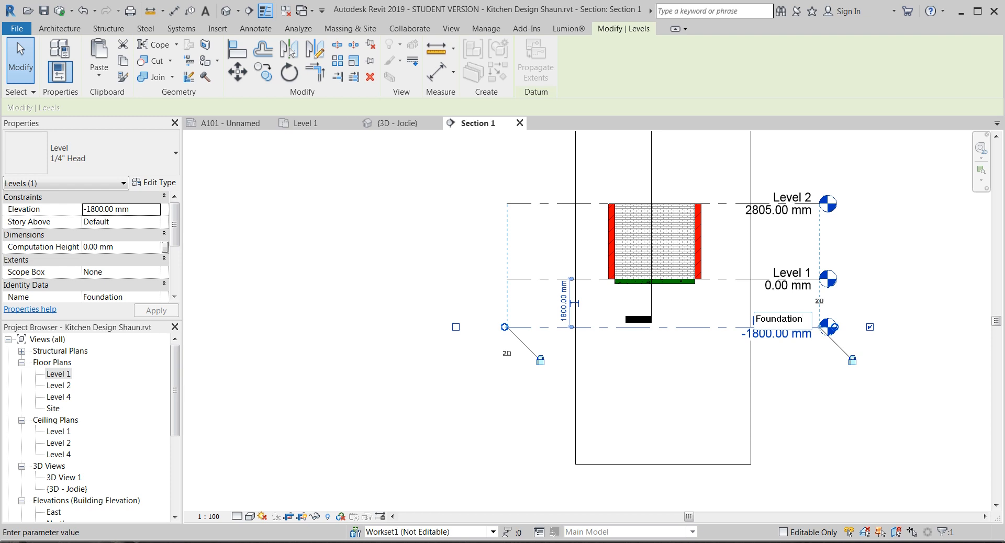
key(Return)
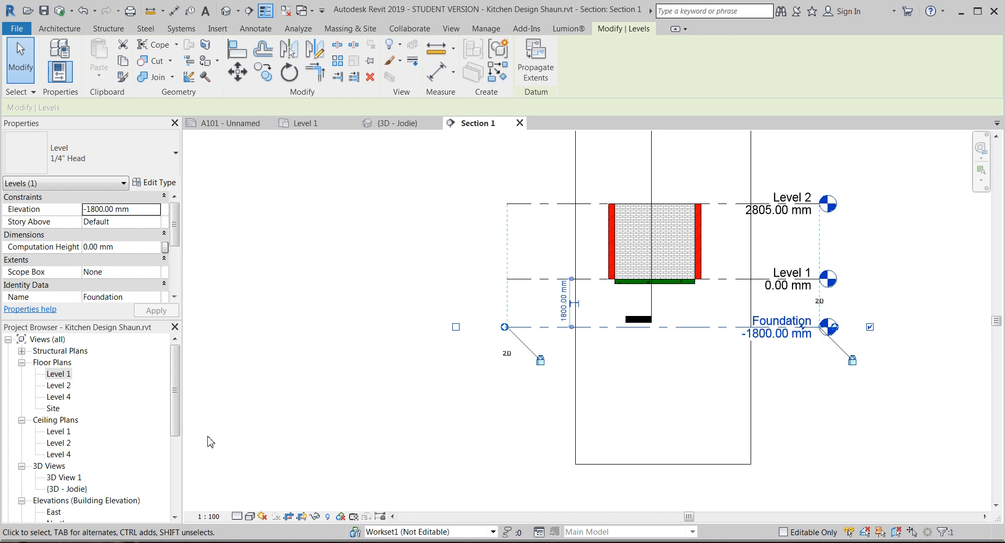
Step: Rename the Level 4 floor plan view as Foundation
click(58, 397)
right_click(58, 397)
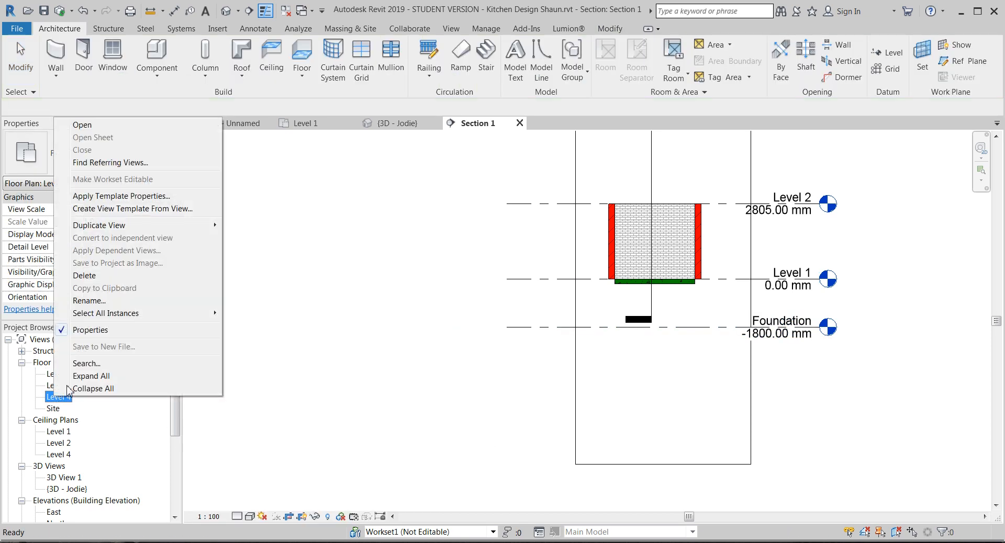
click(97, 301)
text(Foundation)
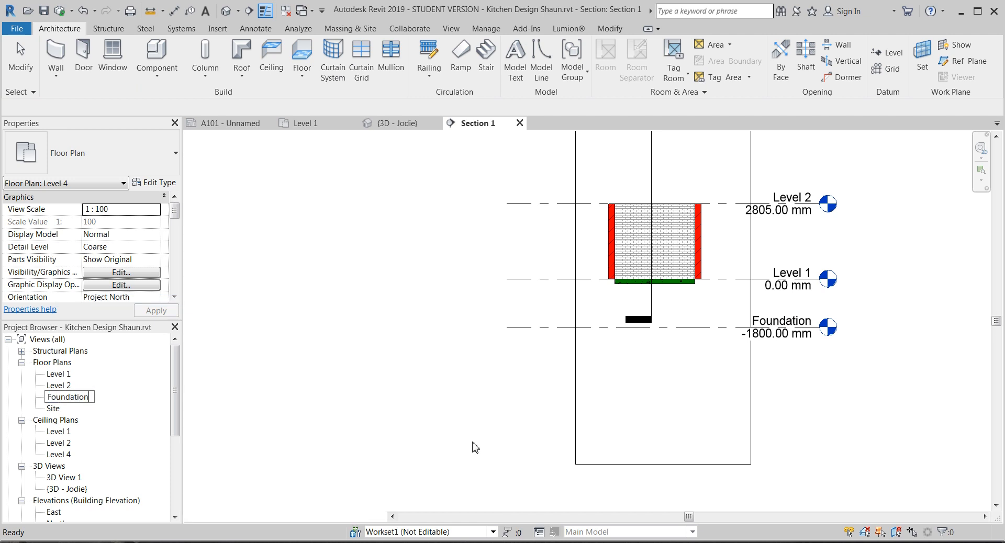
click(473, 449)
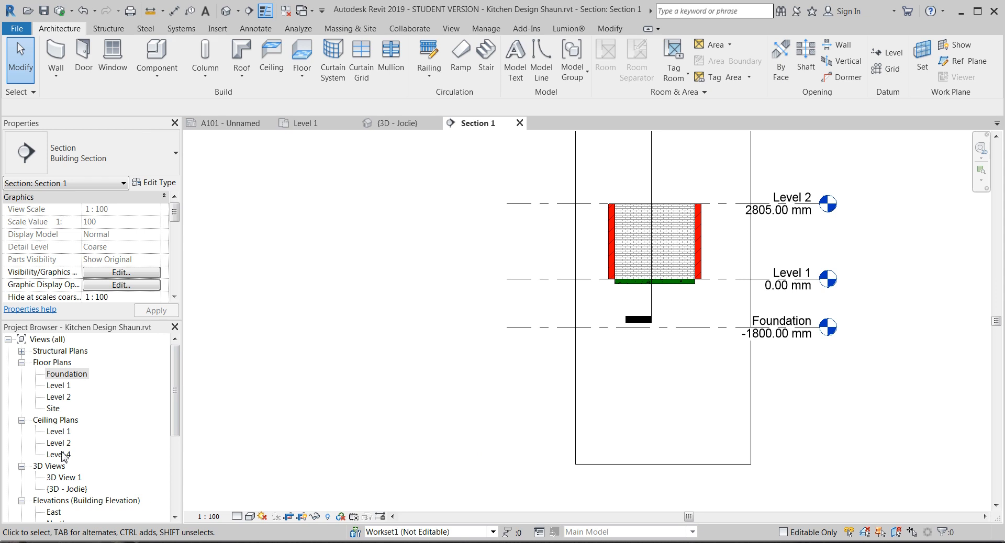
Step: Rename the Level 4 ceiling plan view as Foundation
click(62, 454)
right_click(60, 455)
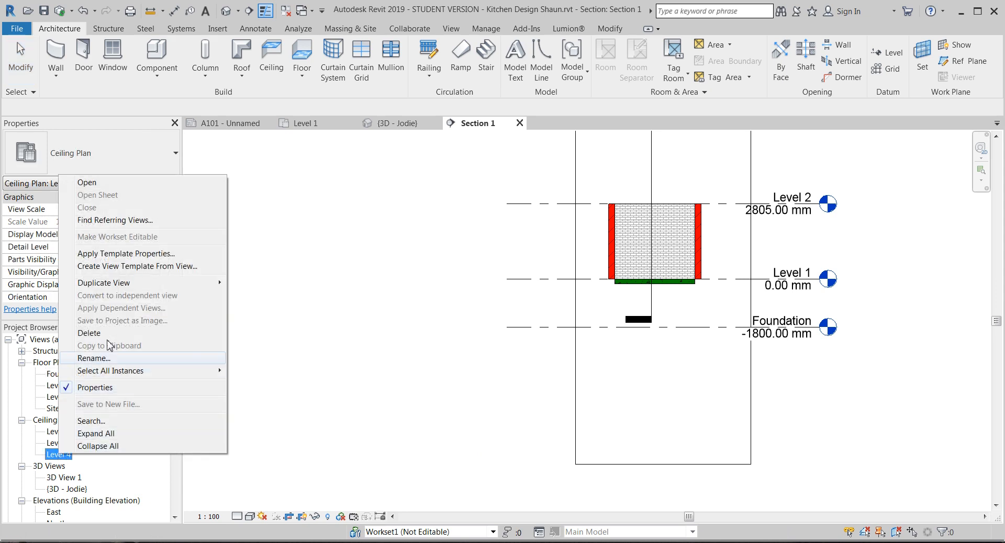
click(130, 358)
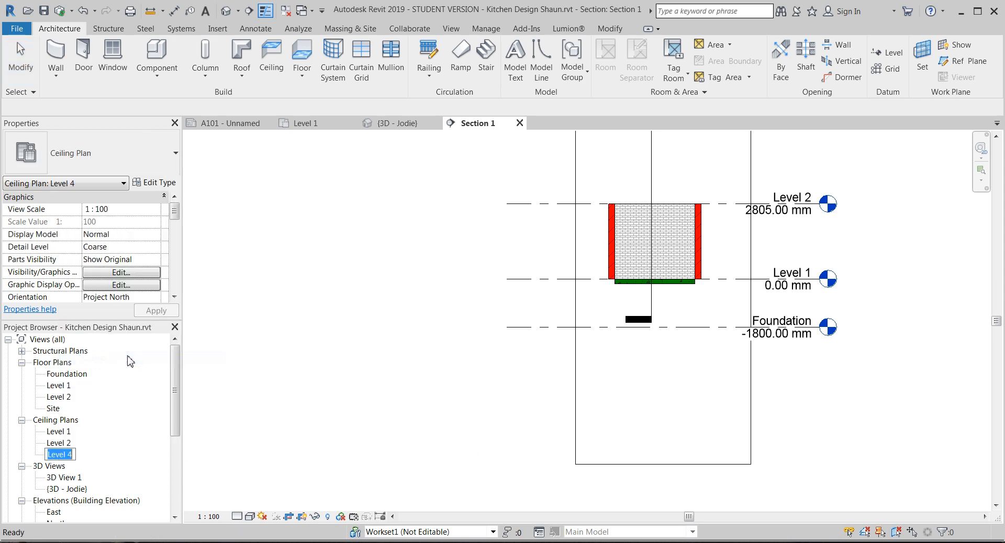
text(Foundation)
click(333, 310)
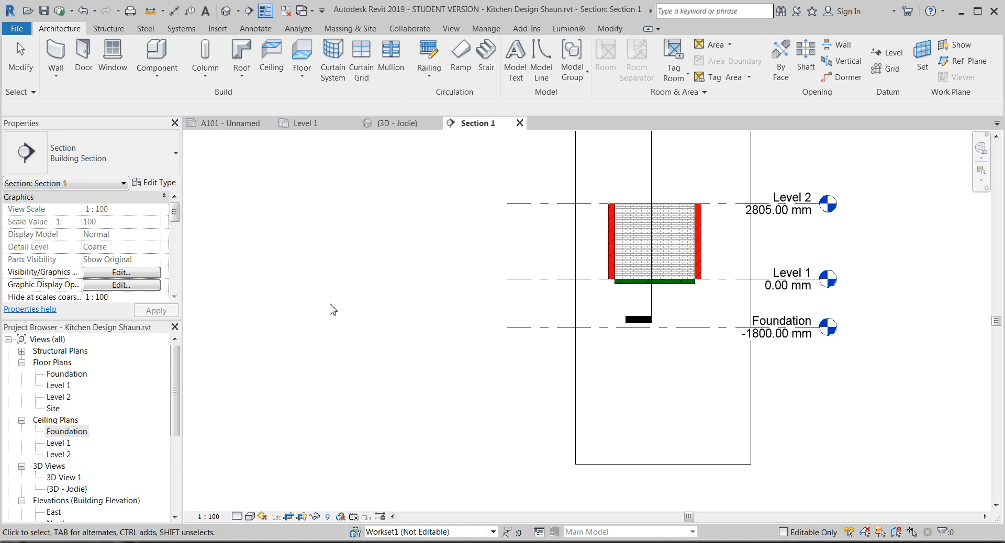
Step: Draw a new level 1800 mm above Level 2 in the section, with its ends aligned to the existing level lines
middle_drag(519, 299, 436, 409)
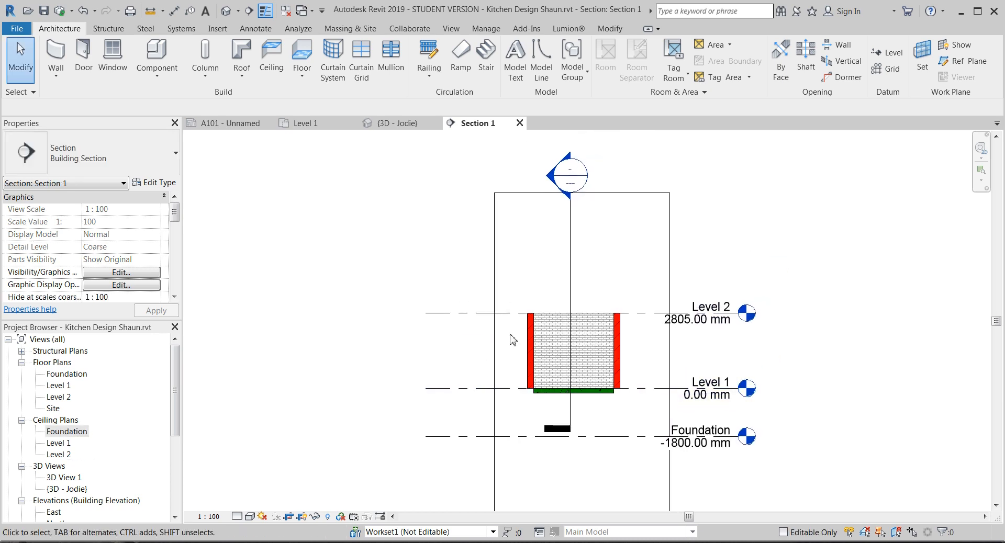
click(888, 53)
click(427, 265)
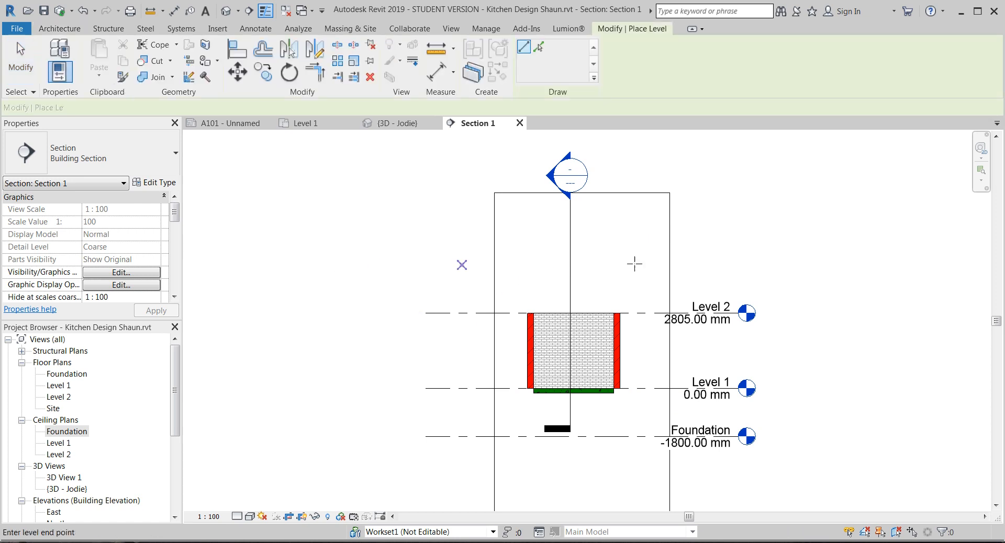
click(738, 265)
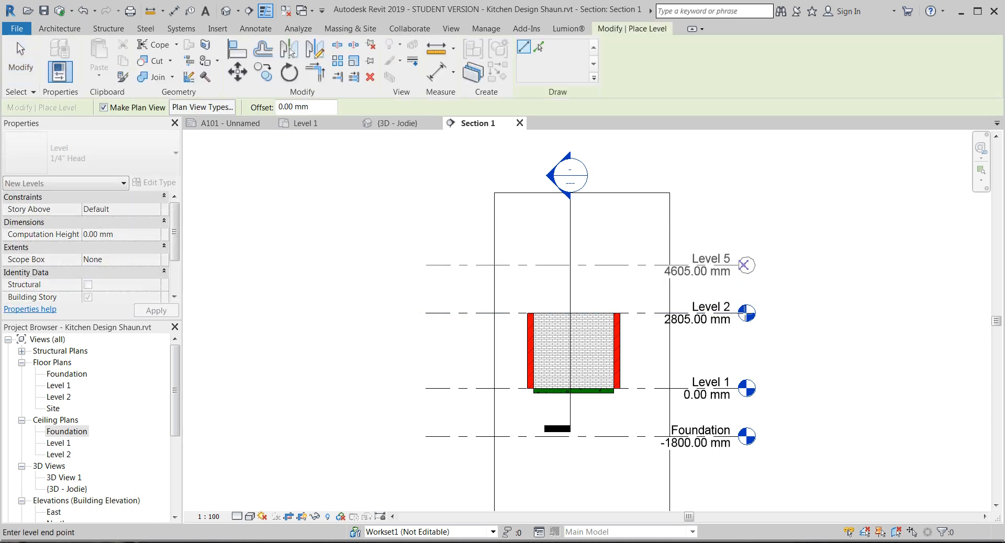
key(Escape)
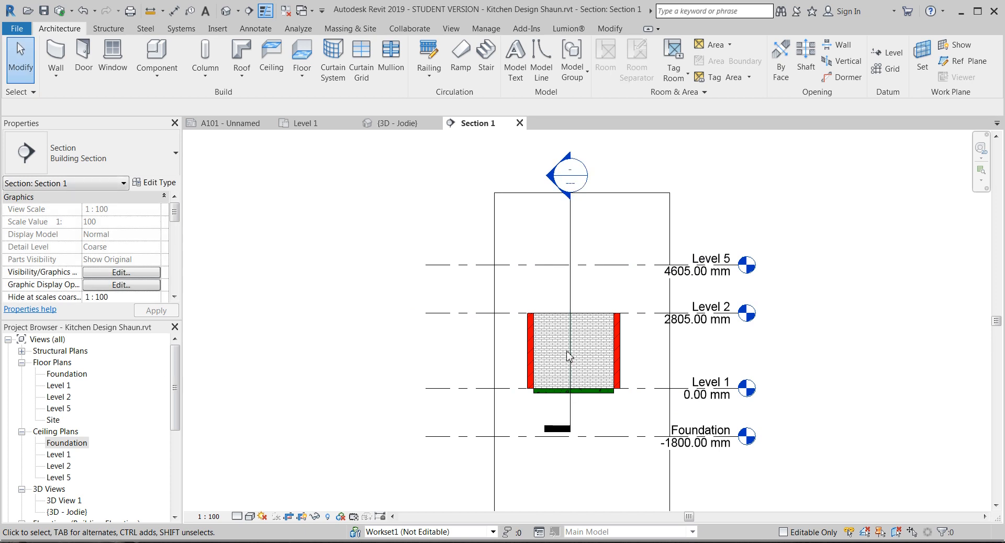
Step: Rename the new top level as Roof and rename its corresponding views to match
double_click(715, 260)
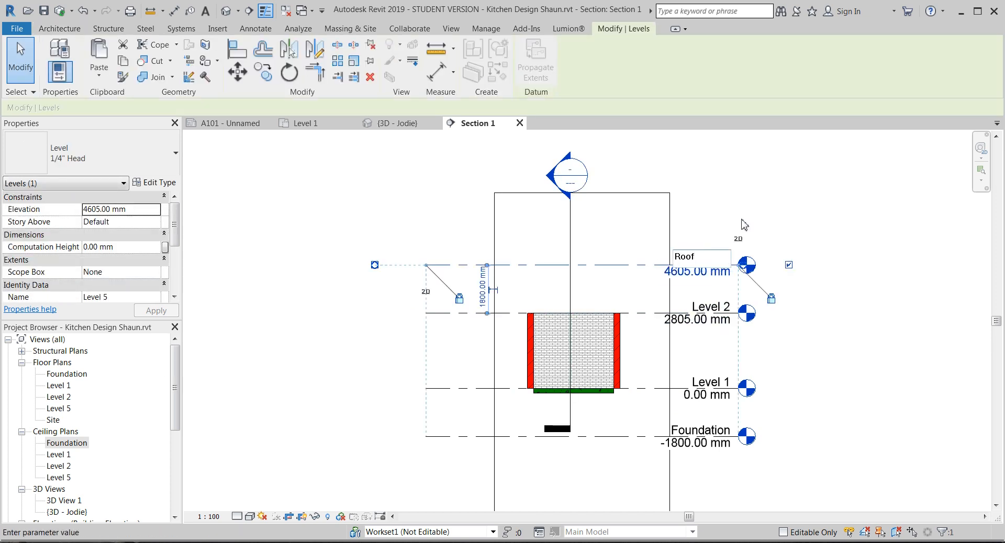
click(762, 193)
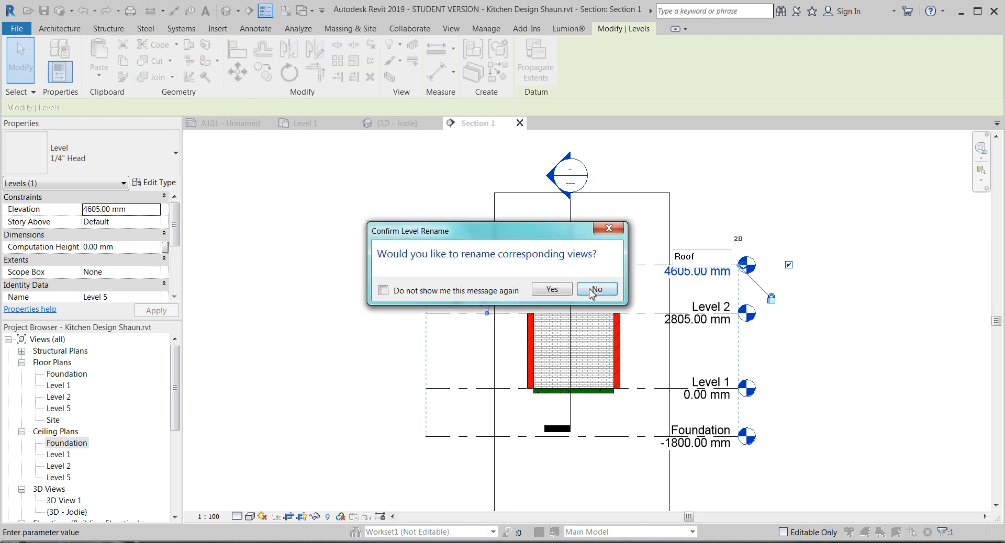
click(546, 289)
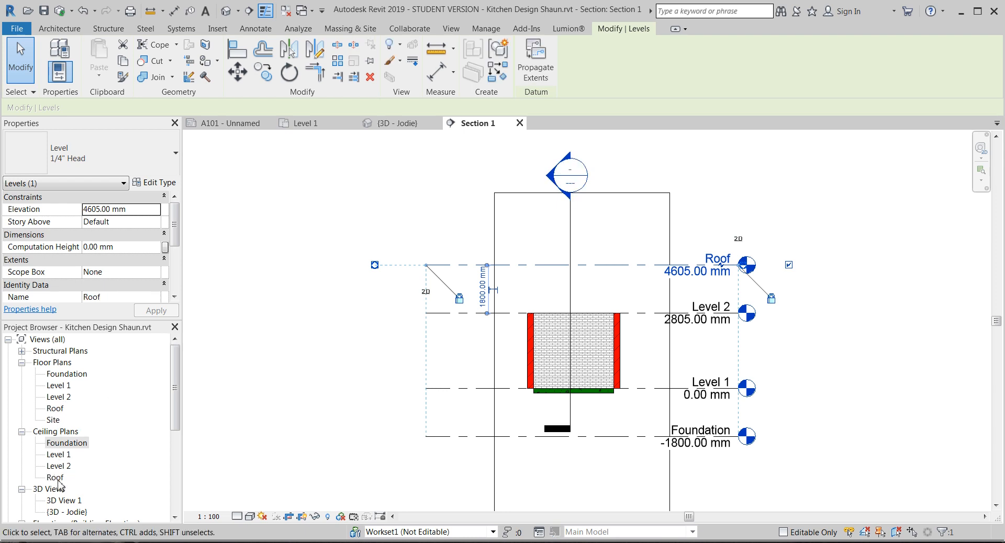
drag(177, 404, 177, 465)
scroll(54, 497, down, 2)
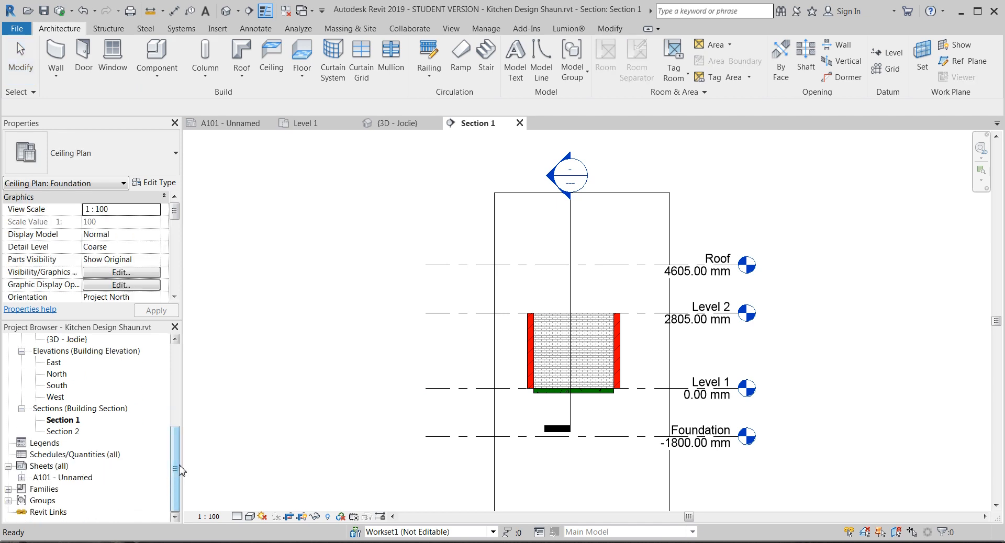
drag(180, 470, 184, 388)
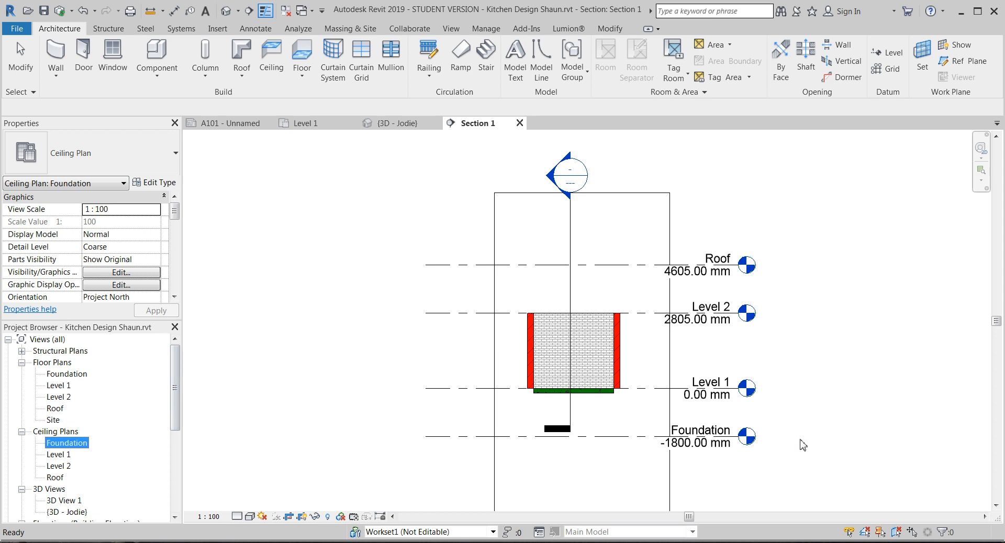
Step: Place an aligned dimension between the Level 1 and Foundation level lines, beside the kitchen in the section
click(818, 392)
scroll(660, 428, up, 1)
middle_drag(698, 384, 702, 370)
key(Escape)
key(d)
key(i)
scroll(595, 379, up, 1)
middle_drag(595, 379, 681, 327)
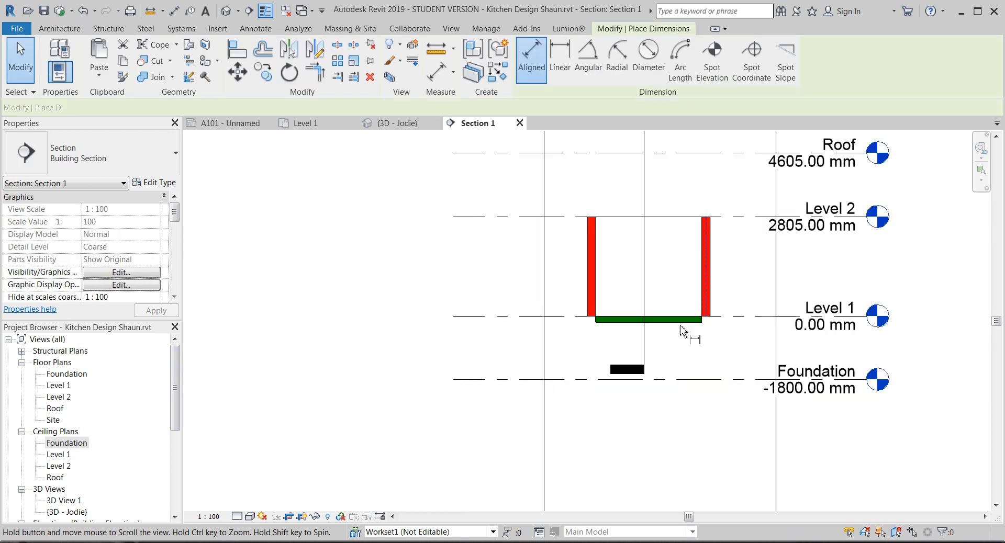
click(504, 317)
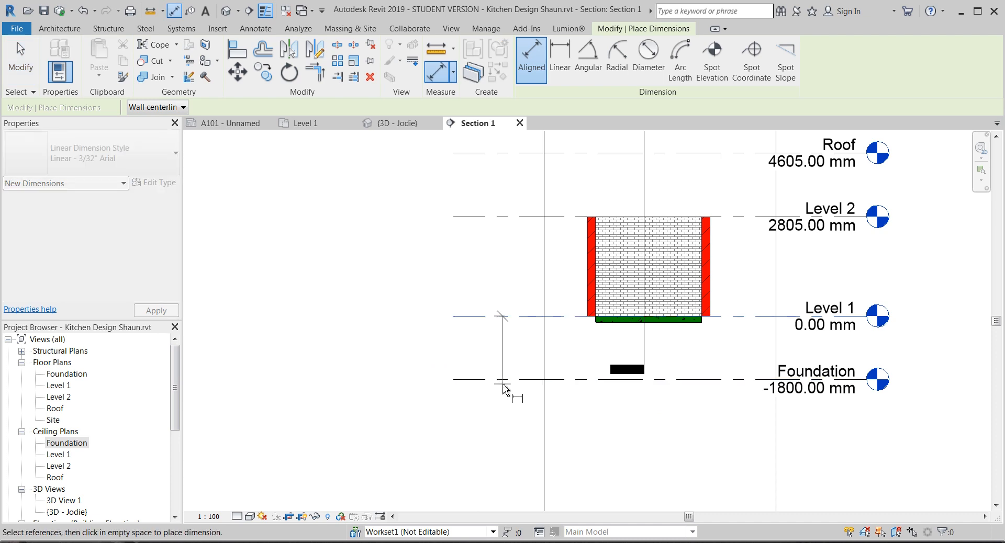
click(508, 388)
click(506, 356)
scroll(549, 335, up, 2)
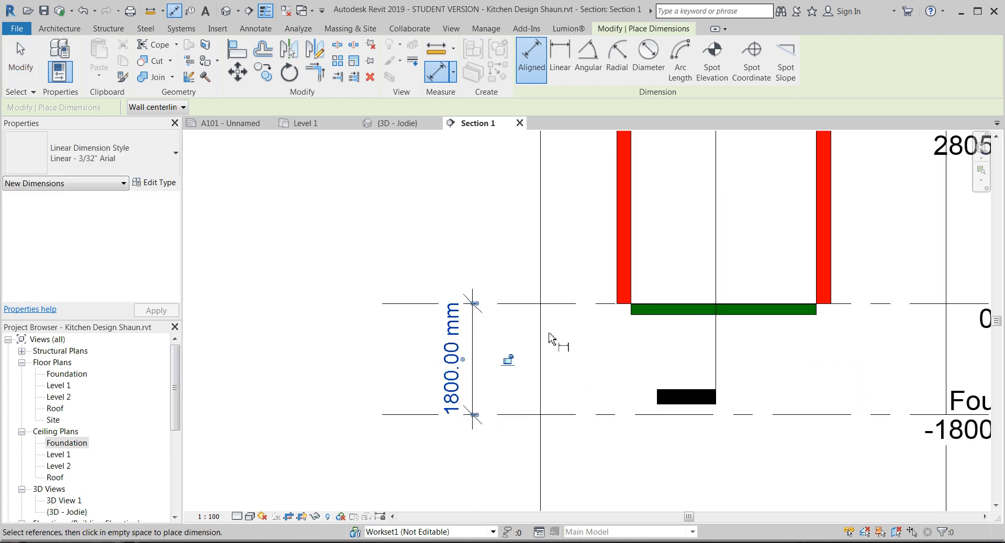
key(Escape)
key(Escape)
Step: Set the Foundation level's distance below Level 1 to 580 mm
click(521, 415)
click(459, 356)
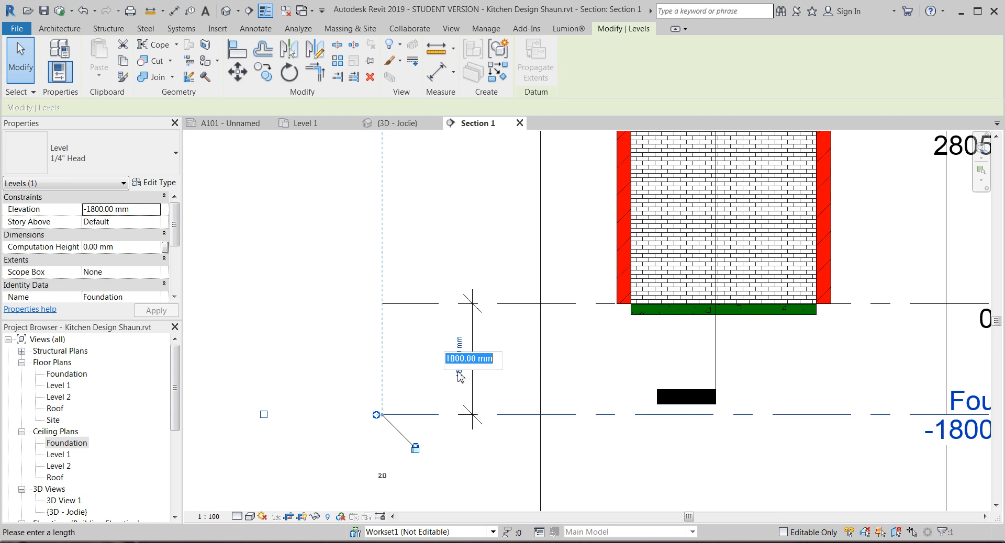
text(580)
key(Return)
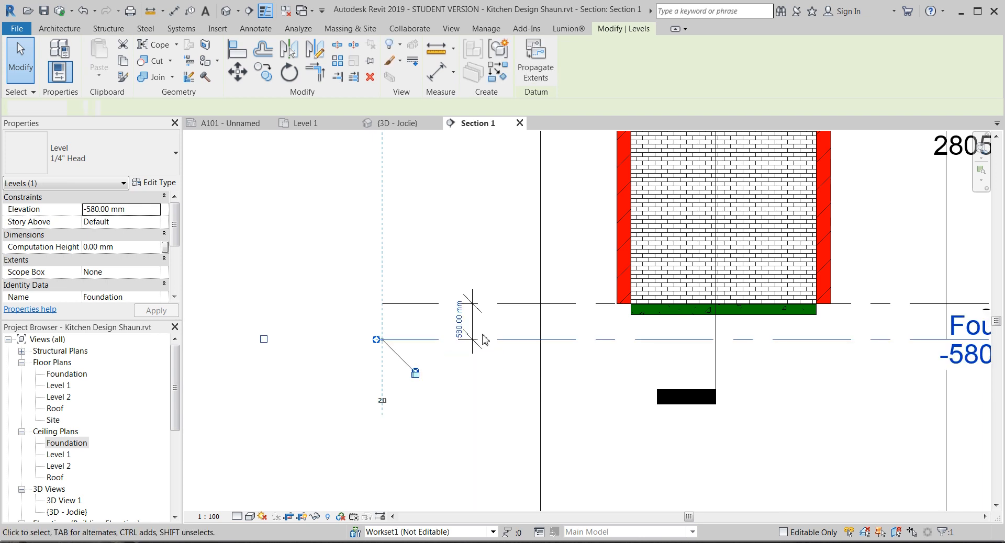
Step: Delete the aligned dimension between Level 1 and the Foundation level
click(459, 327)
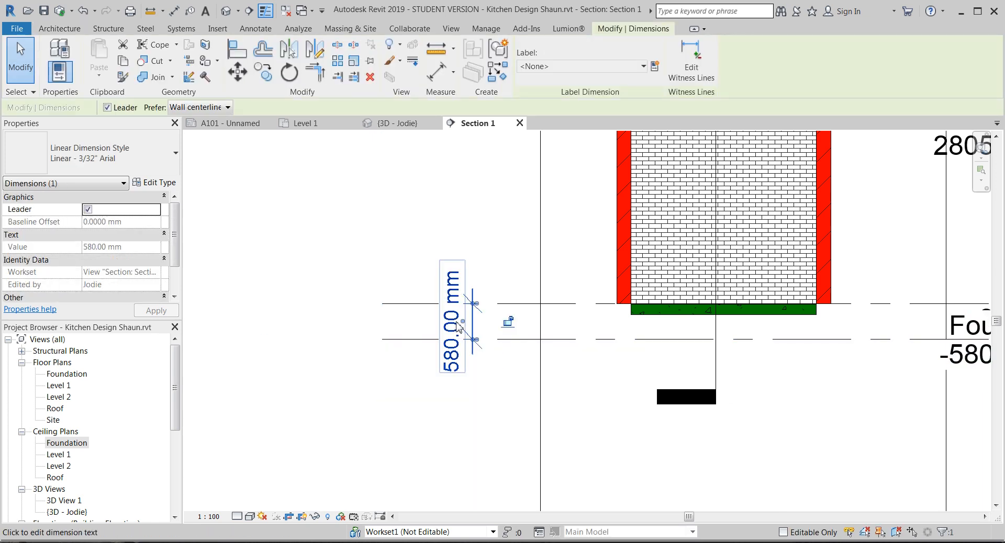
key(Delete)
scroll(640, 353, down, 2)
middle_drag(641, 354, 387, 360)
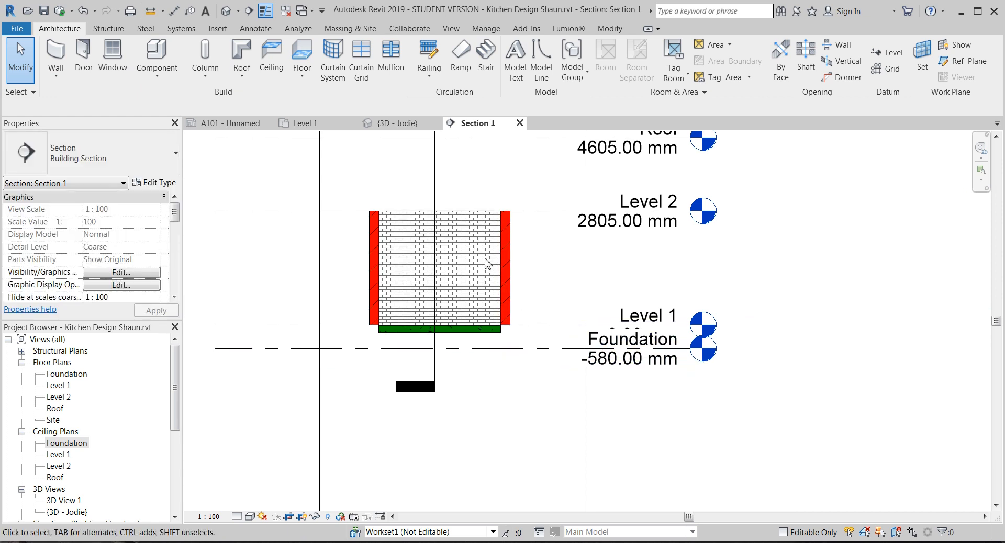
Step: Switch to the open 3D view and examine the kitchen's walls from the right and back sides
click(398, 123)
scroll(514, 354, down, 4)
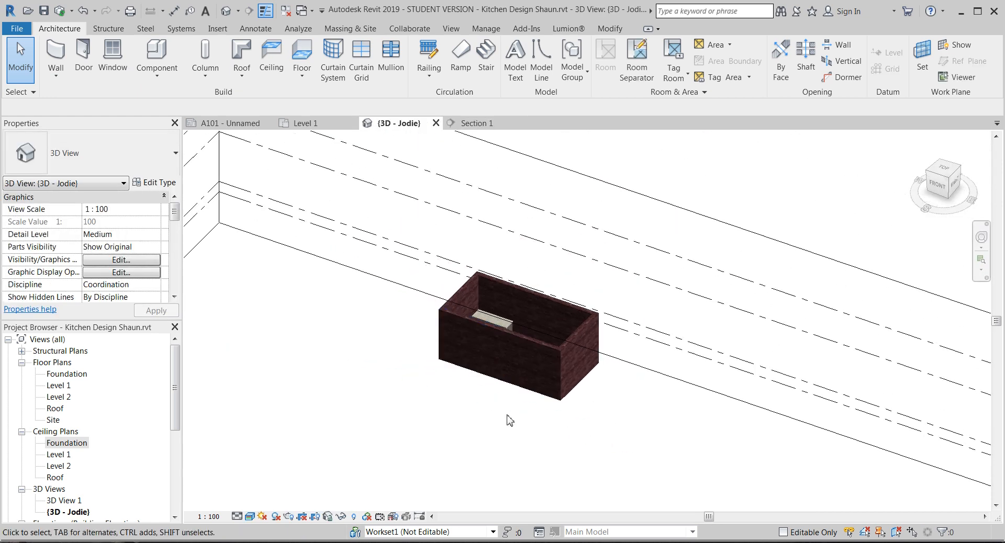
scroll(511, 367, down, 2)
shift+middle_drag(511, 310, 265, 364)
scroll(518, 288, up, 3)
middle_drag(524, 289, 885, 252)
middle_drag(650, 313, 990, 236)
middle_drag(601, 387, 114, 448)
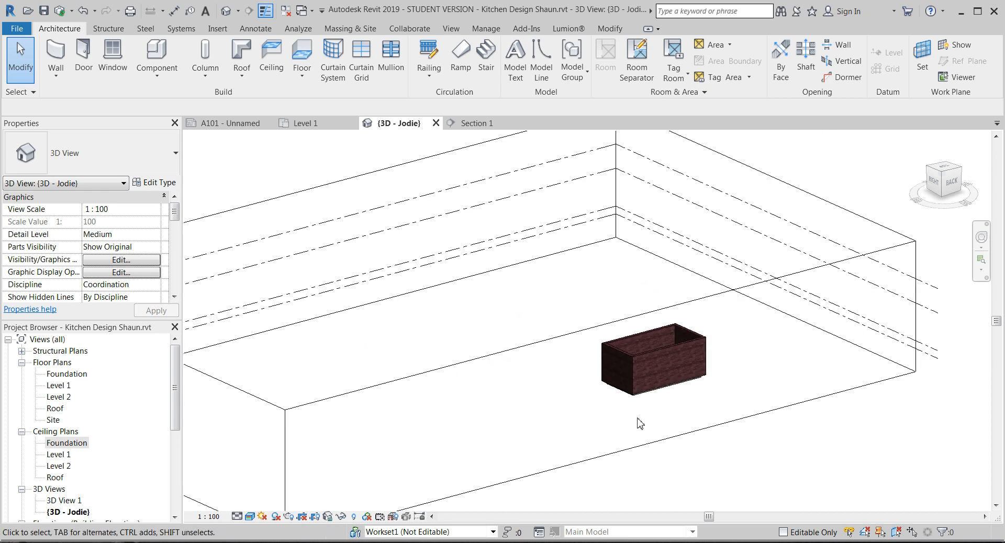
scroll(637, 419, up, 3)
click(658, 371)
key(Escape)
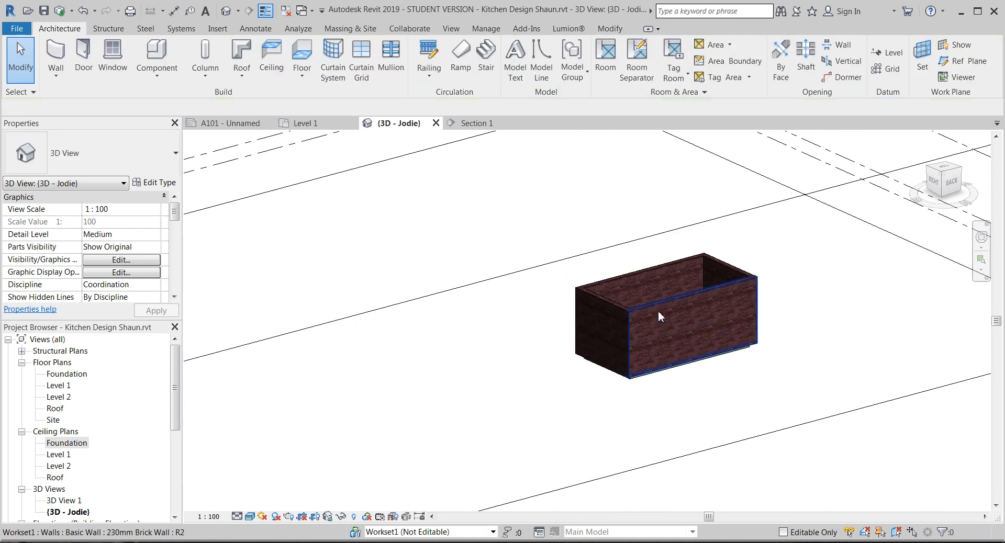
Step: Set the base constraint of all four 230mm Brick Wall kitchen walls to the Foundation level
click(659, 312)
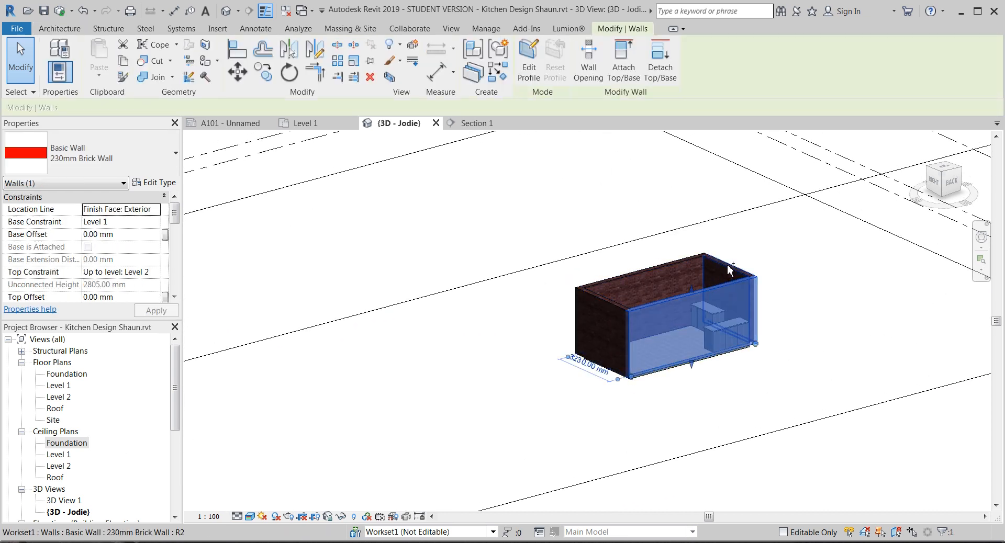
ctrl+click(664, 267)
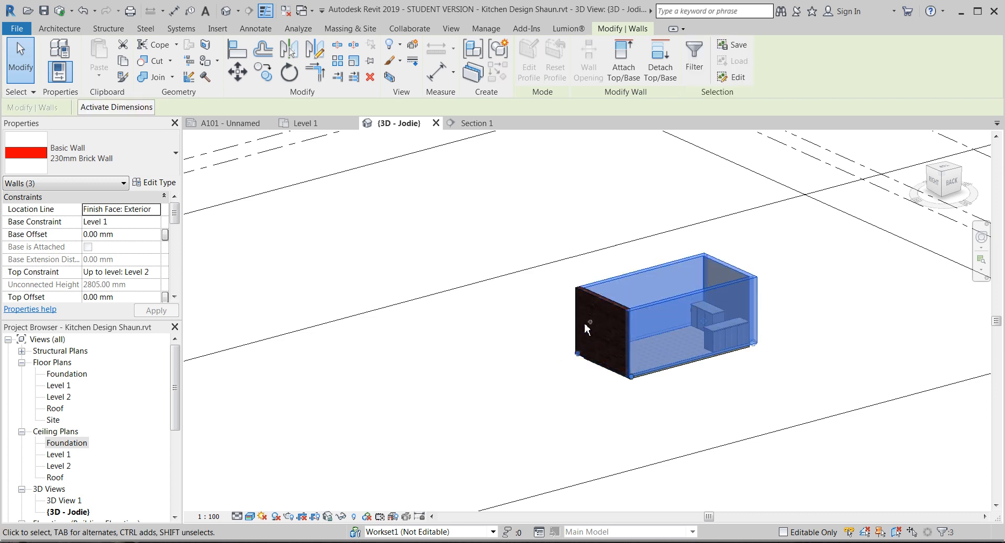
shift+middle_drag(585, 345, 610, 355)
scroll(617, 314, up, 2)
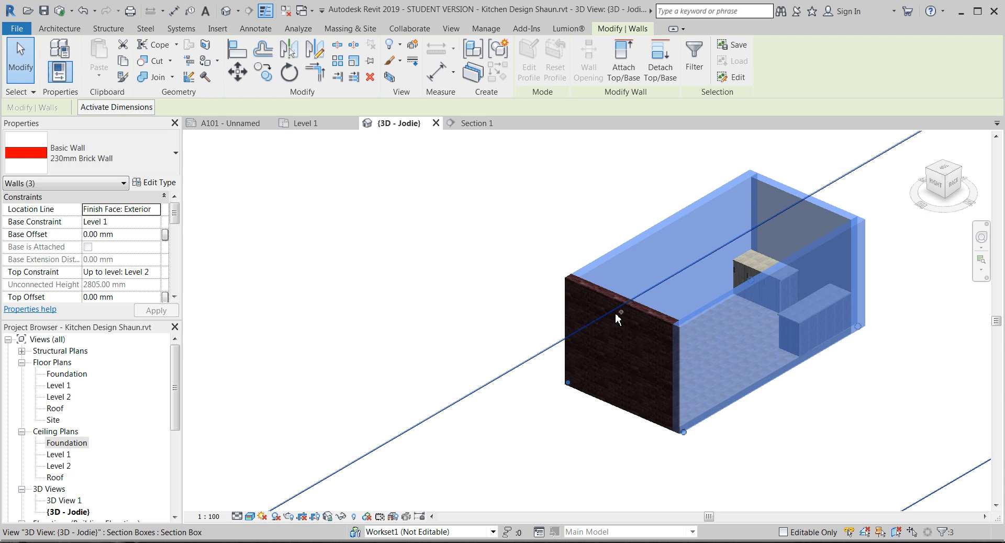
ctrl+click(651, 318)
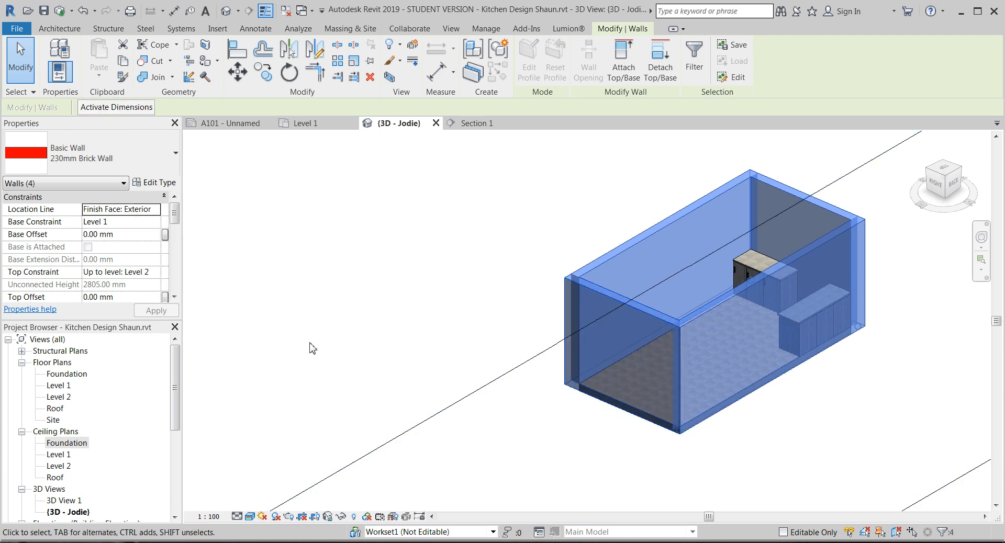
click(156, 221)
click(102, 234)
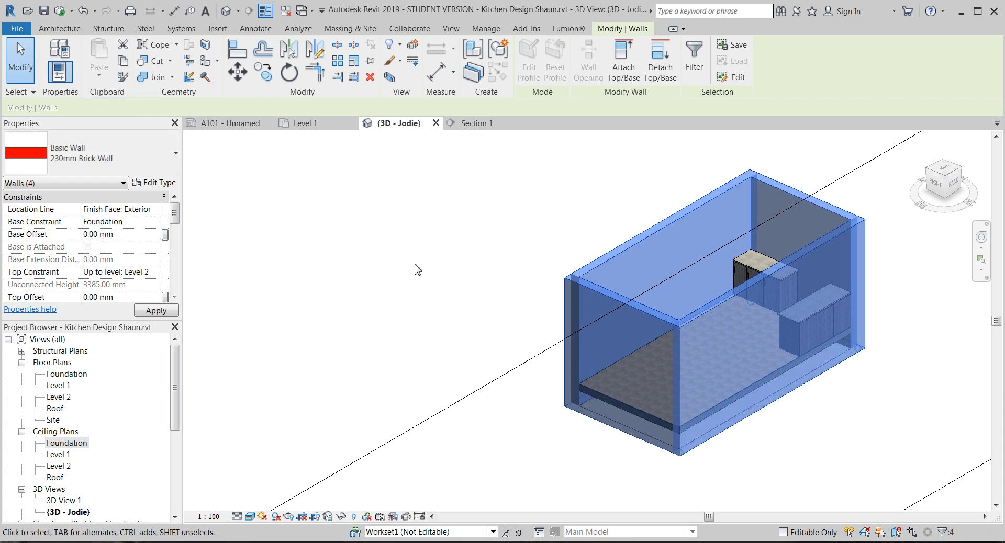
Step: Clear the wall selection and check the extended brick walls in Section 1 and the 3D - Jodie view
click(416, 271)
scroll(424, 274, down, 2)
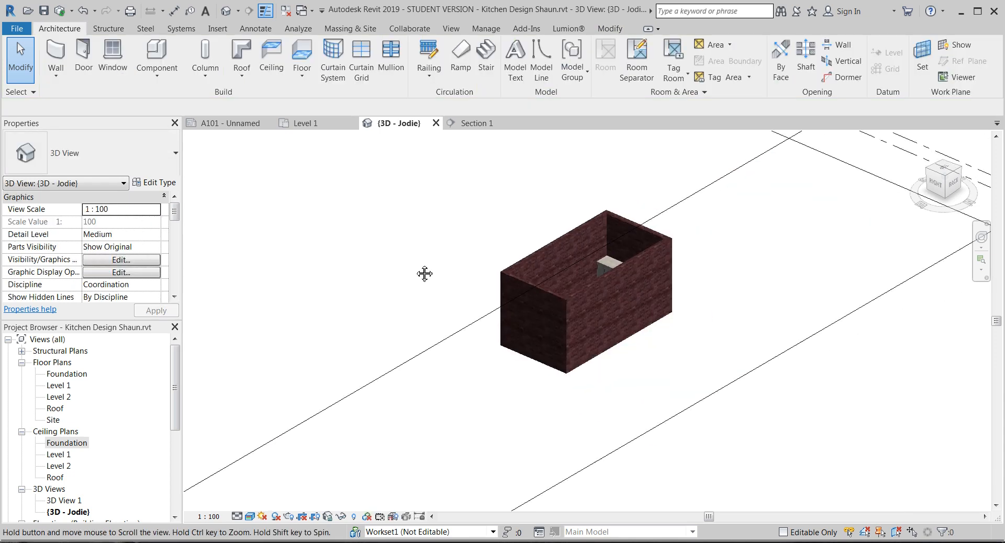
click(476, 123)
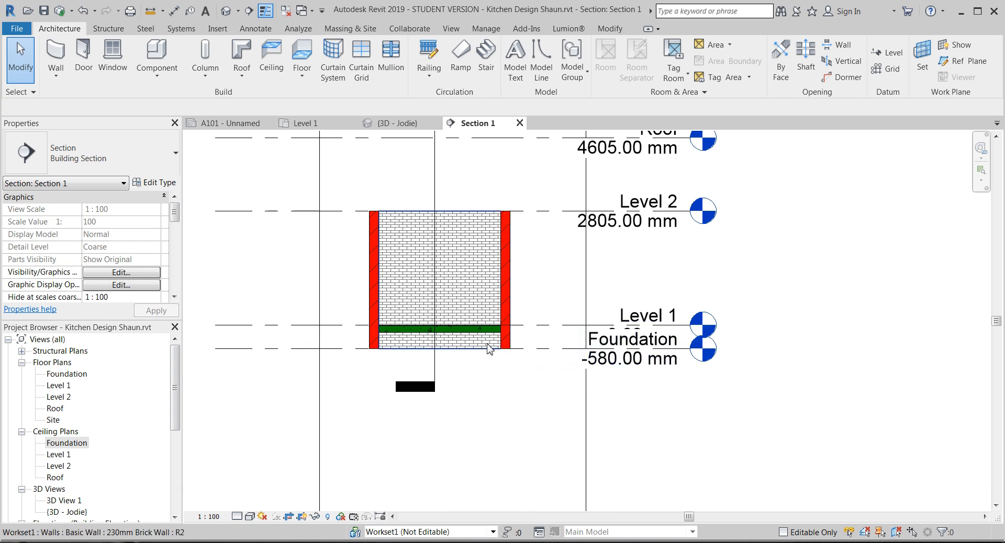
scroll(389, 352, up, 1)
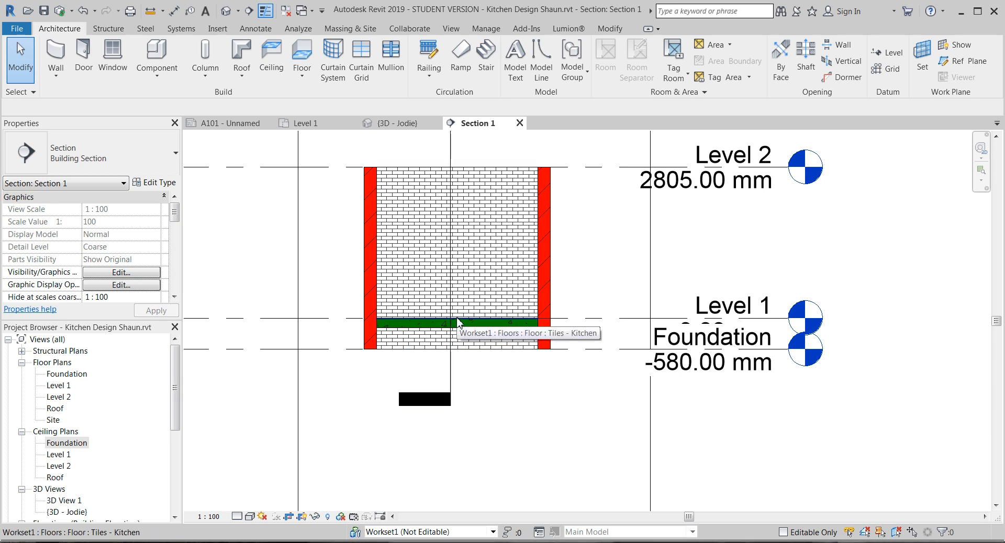
click(392, 124)
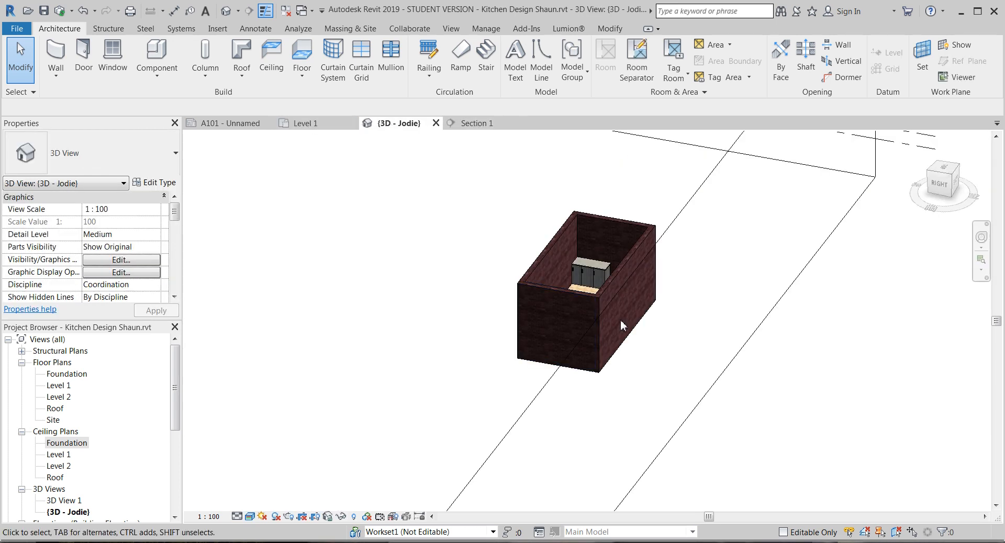
scroll(576, 270, up, 4)
shift+middle_drag(565, 272, 291, 355)
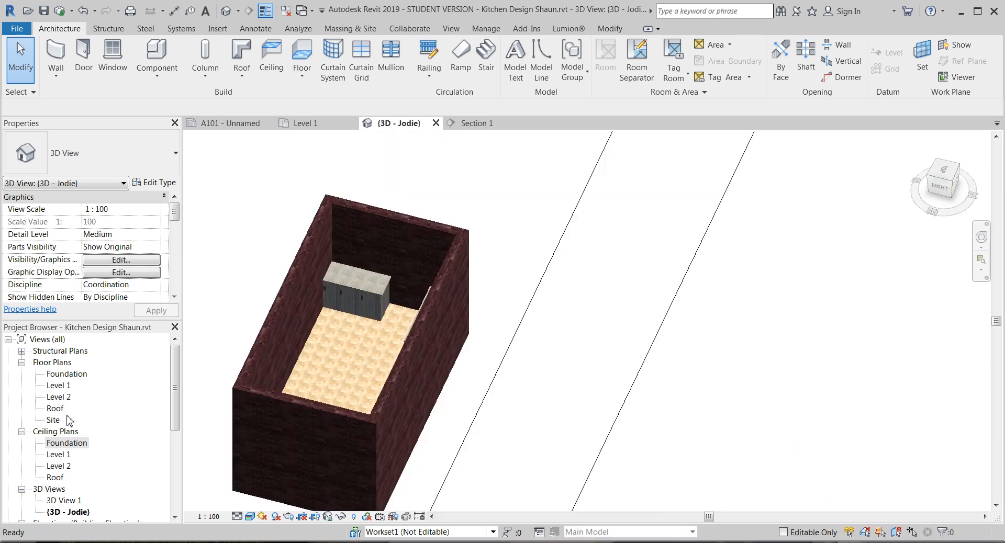
Step: Open sheet A101 - Unnamed and examine the 3D View 1 viewport up close
drag(175, 399, 175, 484)
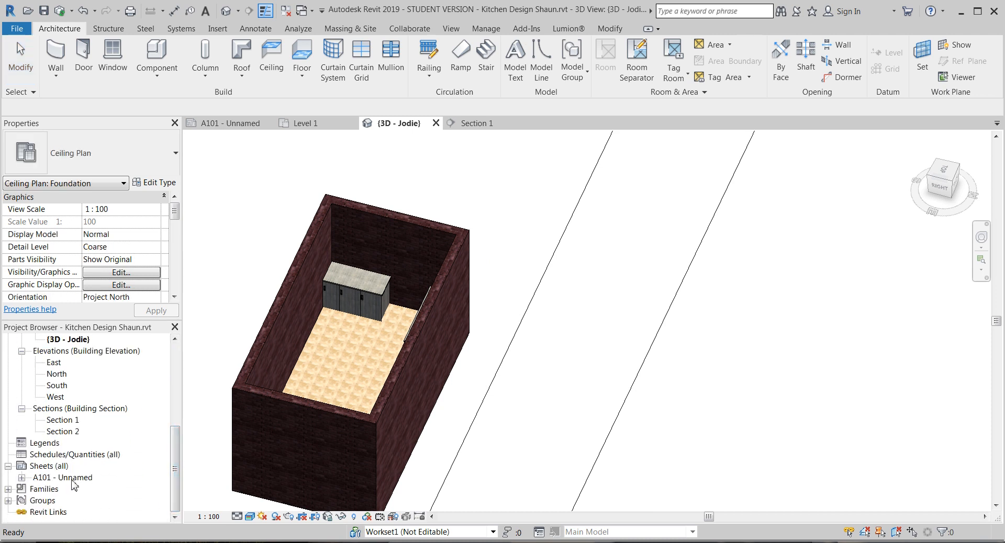
double_click(74, 479)
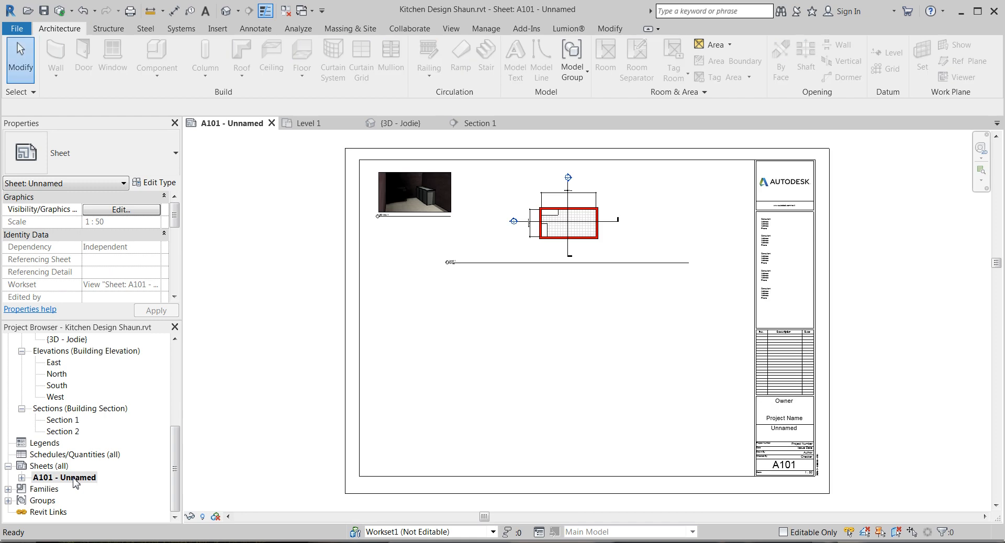
scroll(377, 209, up, 5)
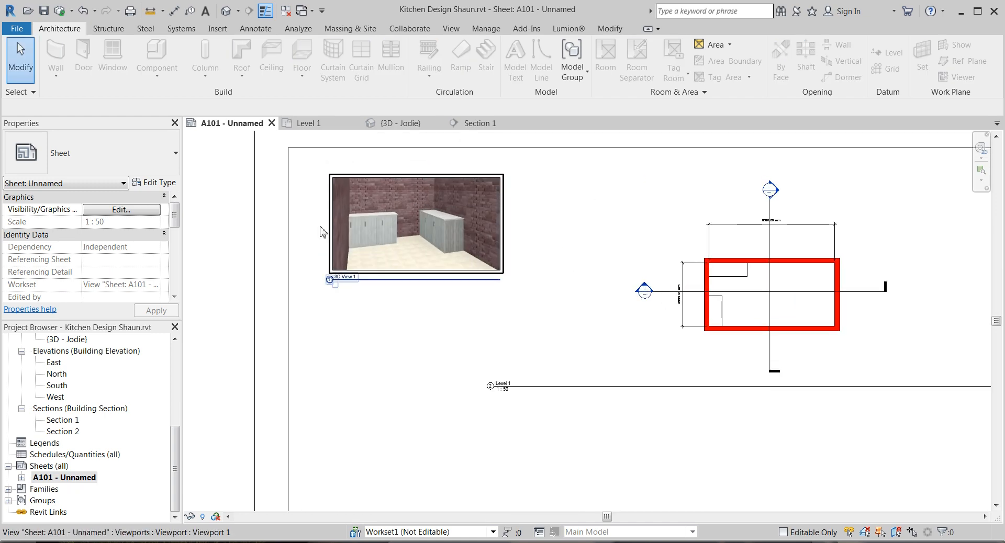
scroll(325, 238, up, 3)
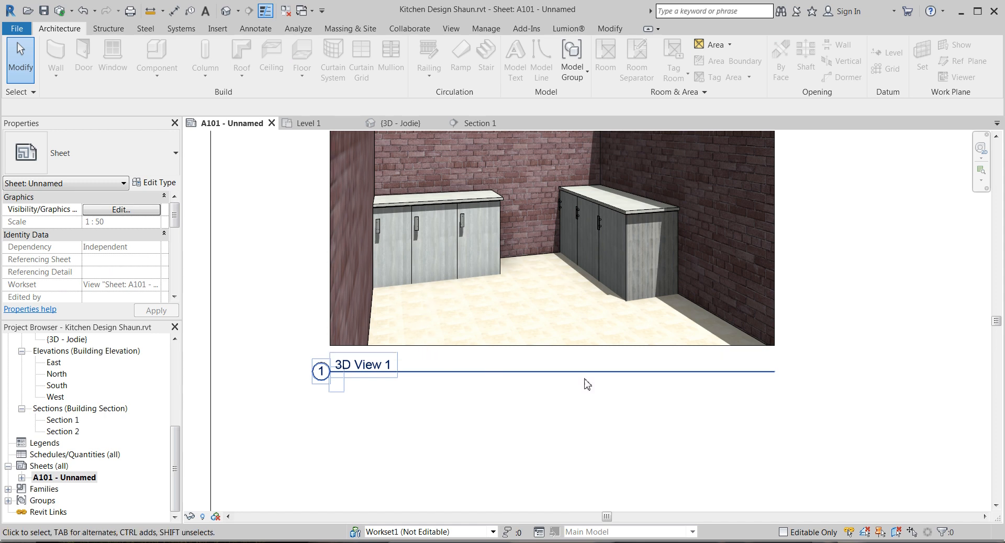
scroll(722, 399, down, 1)
middle_drag(708, 417, 624, 457)
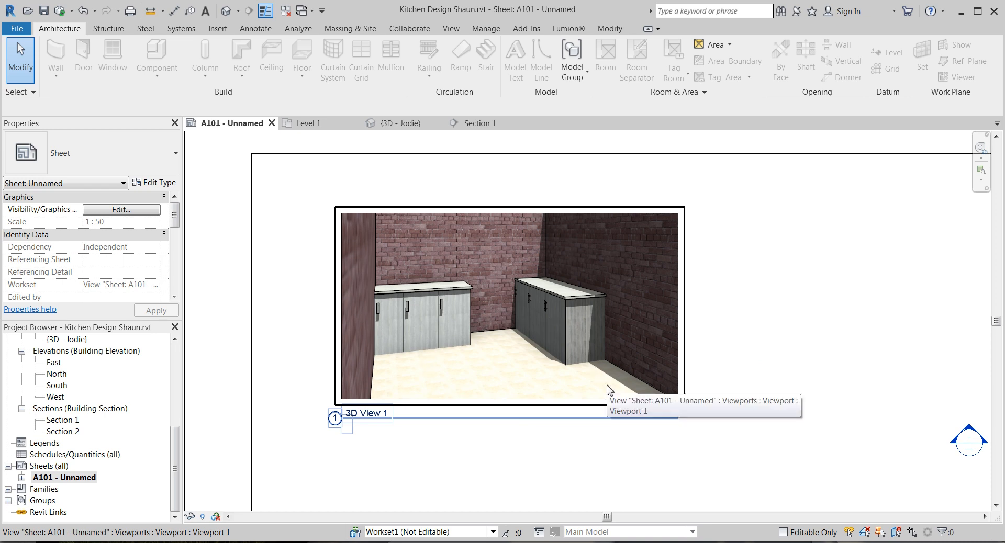
Step: Activate the 3D View 1 viewport and inspect how the end 600mm single door cupboard sits on the tiled floor
double_click(583, 379)
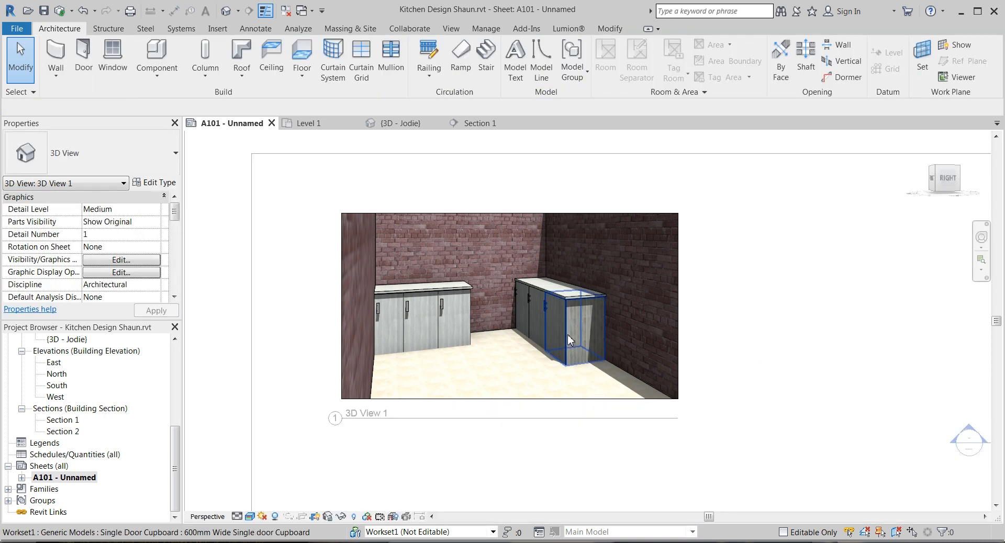
click(570, 341)
scroll(565, 350, up, 4)
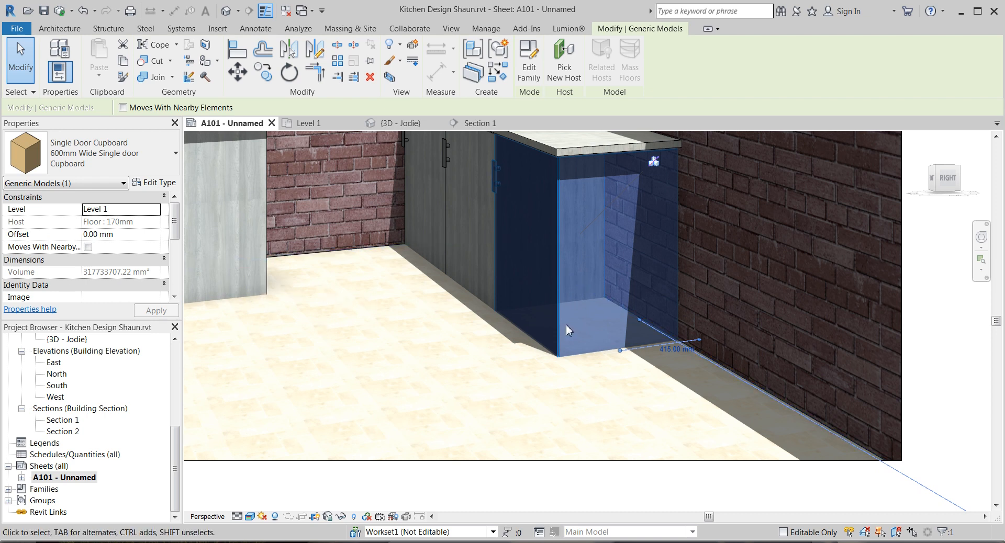
scroll(316, 297, down, 3)
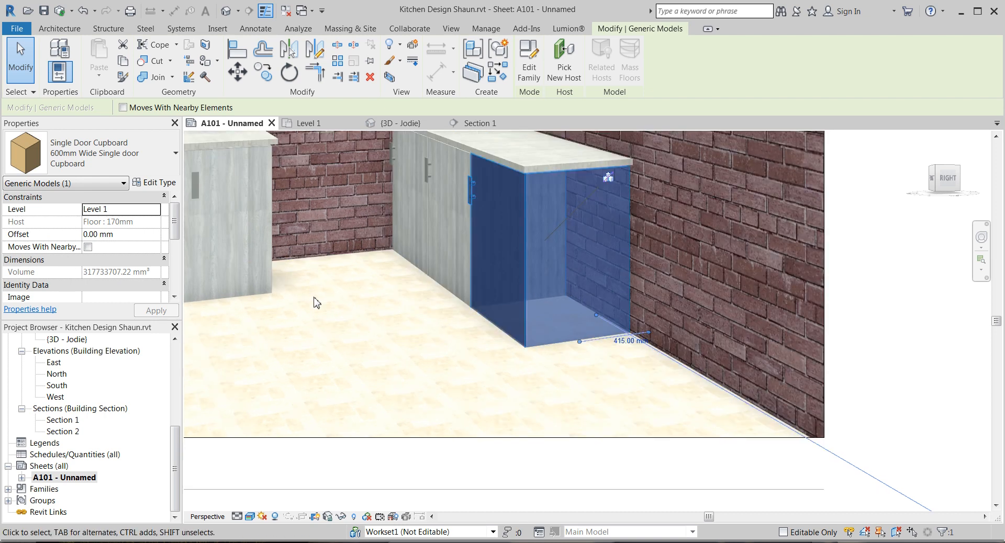
middle_drag(325, 309, 415, 309)
key(Escape)
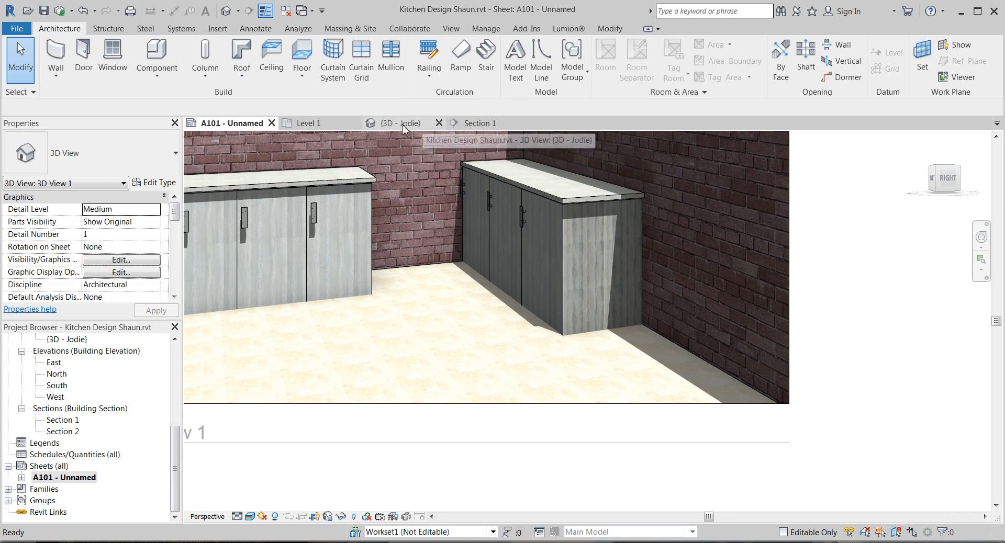
Step: Return to Section 1 by way of the 3D view and examine where the floor slab meets the brick wall
click(402, 124)
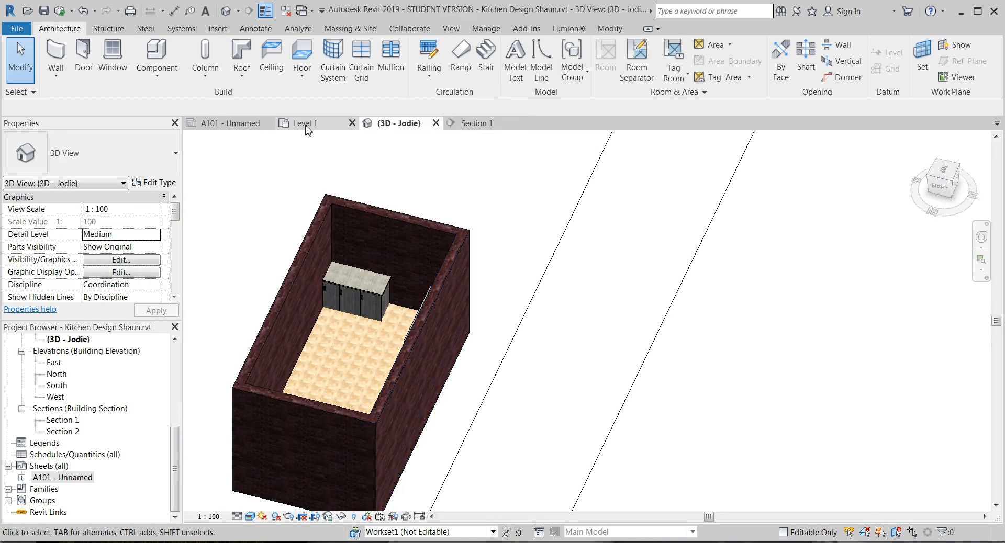
click(474, 124)
middle_drag(353, 321, 405, 333)
scroll(397, 328, up, 5)
scroll(483, 326, up, 3)
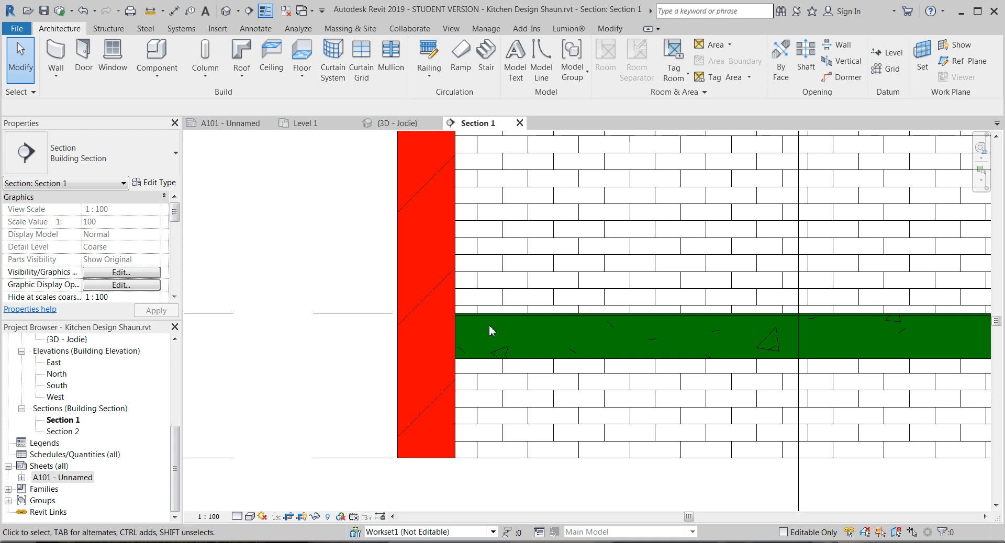
scroll(468, 378, up, 2)
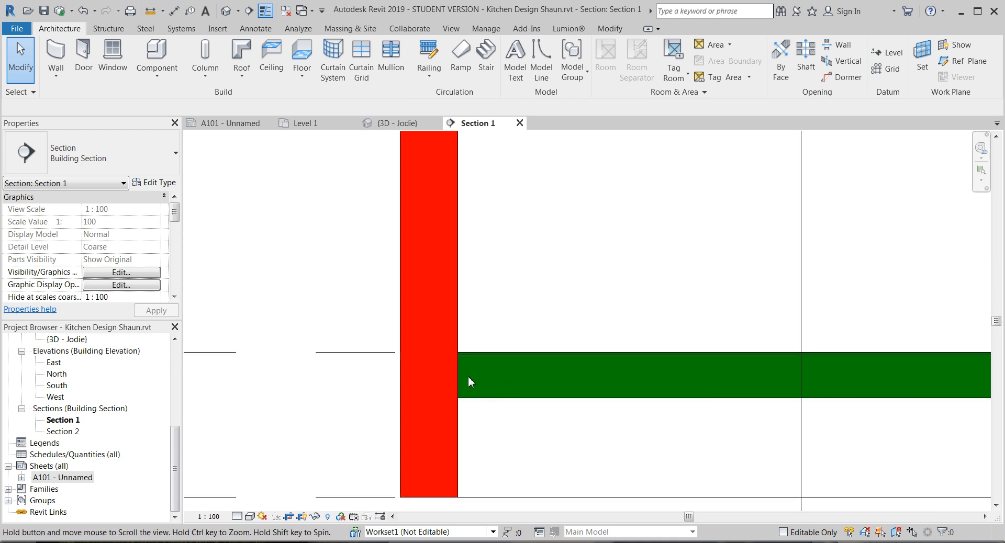
scroll(469, 376, down, 3)
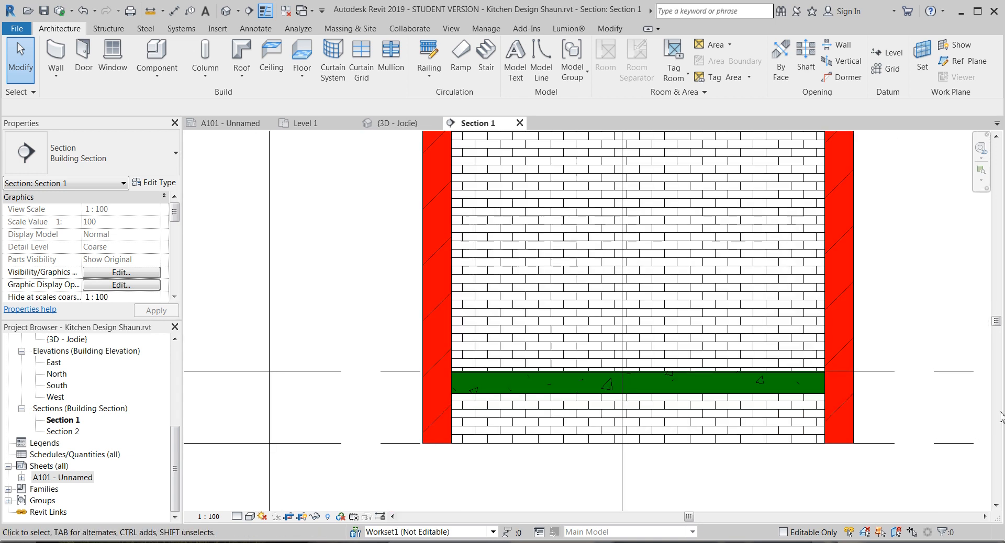
Step: Select the 170mm floor slab in Section 1 to check its level and height offset, and clear the selection
scroll(769, 394, up, 1)
click(796, 401)
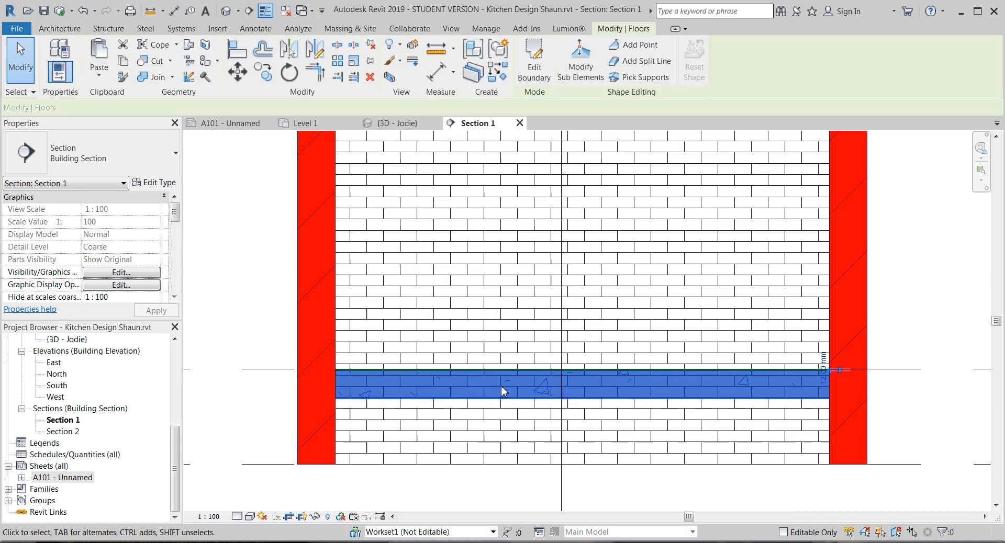
middle_drag(459, 392, 550, 386)
scroll(408, 372, up, 2)
scroll(410, 377, up, 2)
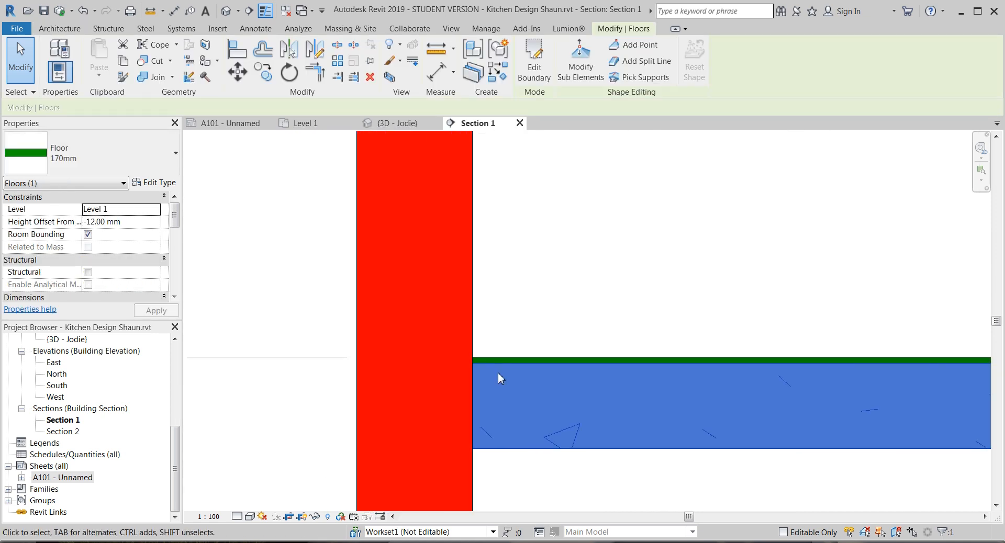
key(Escape)
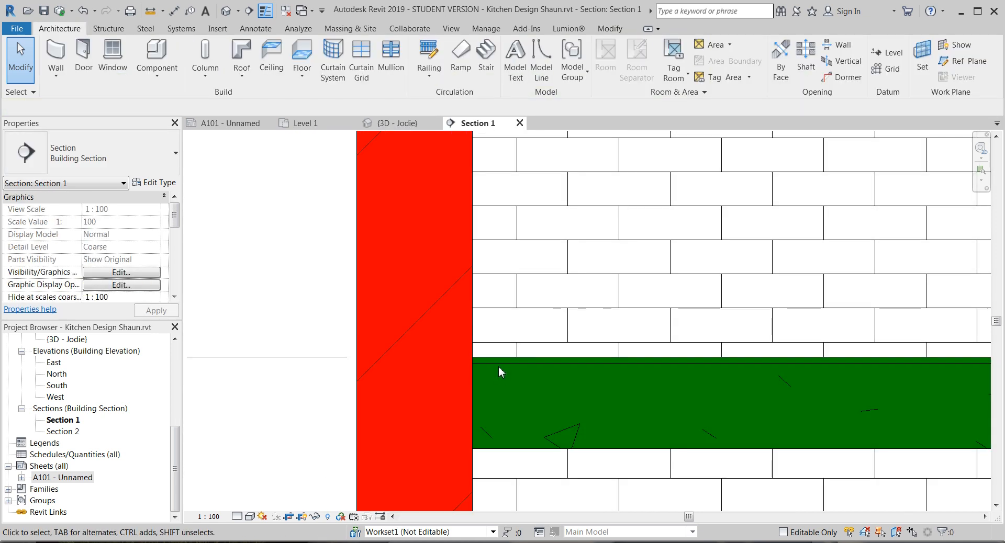
Step: Select the Tiles - Kitchen floor and inspect its height offset and its junction with the opposite brick wall
click(554, 360)
scroll(582, 364, down, 2)
scroll(582, 365, down, 1)
middle_drag(841, 369, 613, 377)
middle_drag(737, 382, 331, 356)
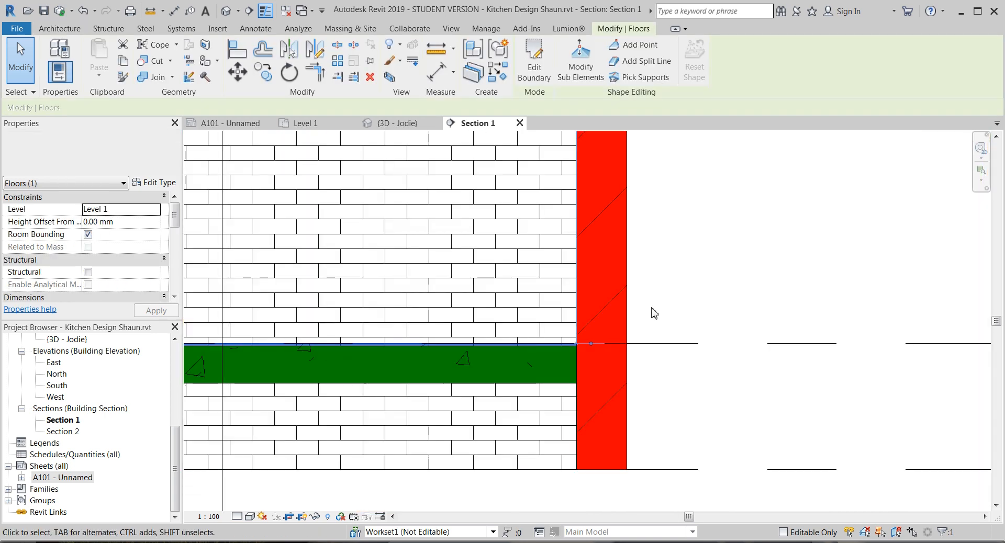
scroll(588, 345, up, 5)
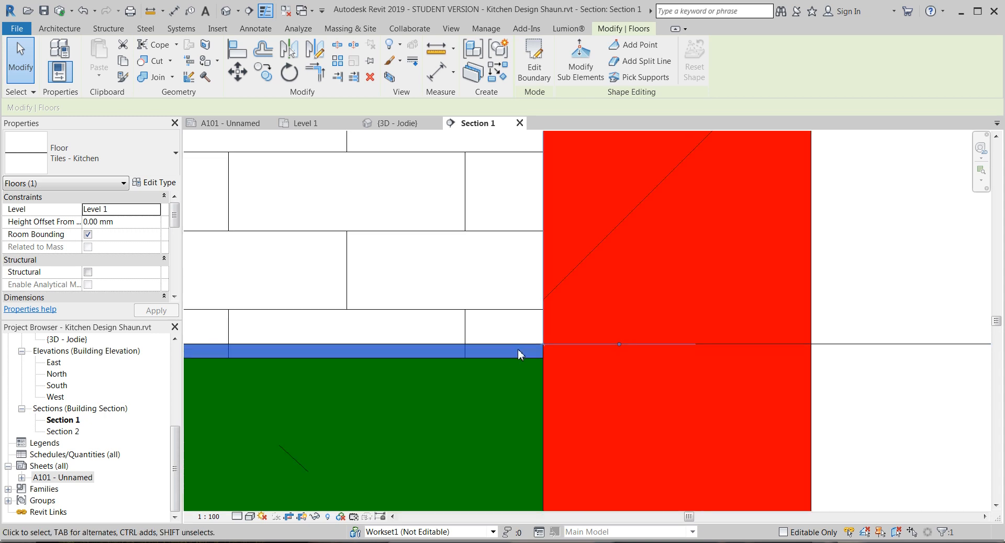
key(Escape)
Step: Compare the height offsets of the Tiles - Kitchen floor and the 170mm slab beneath it
click(509, 362)
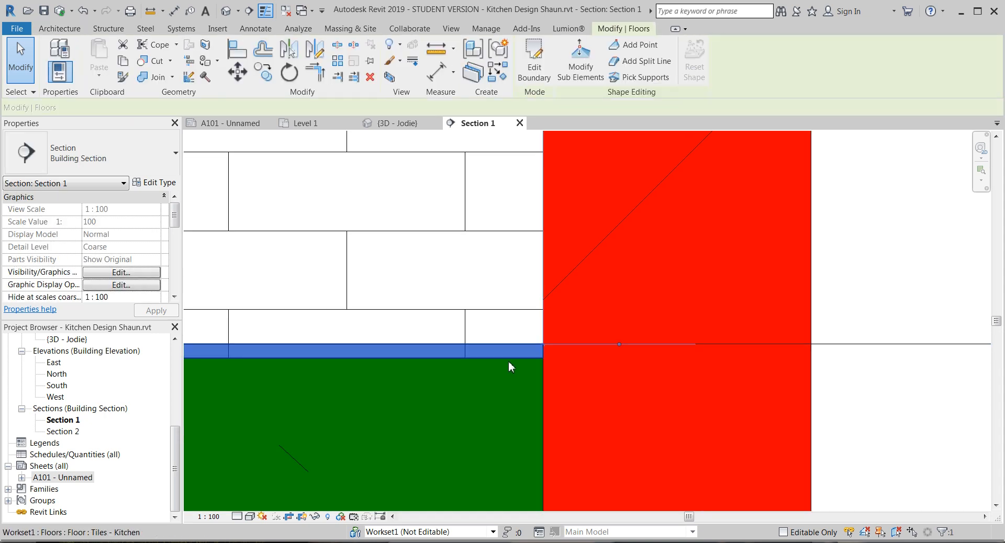
scroll(509, 362, down, 2)
middle_drag(458, 376, 640, 344)
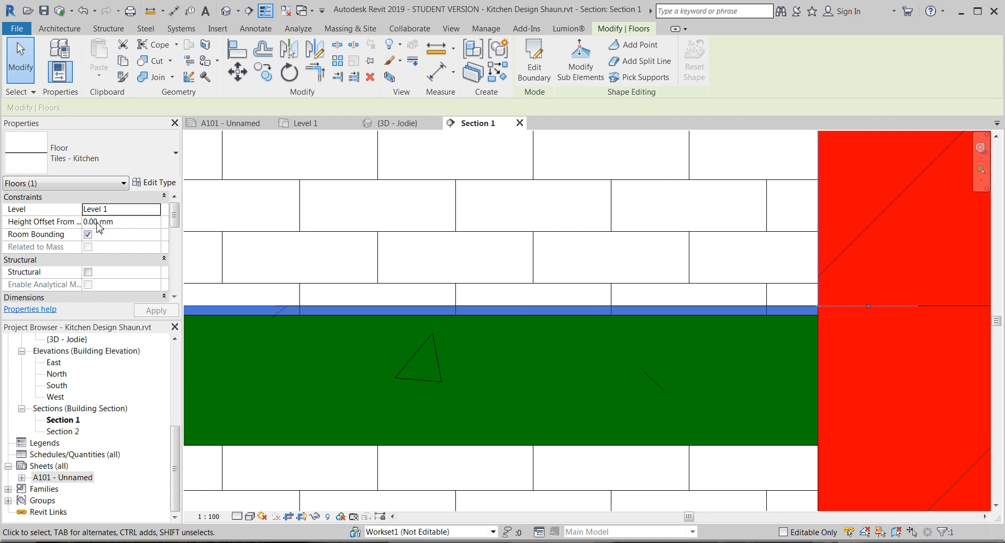
click(293, 451)
click(294, 445)
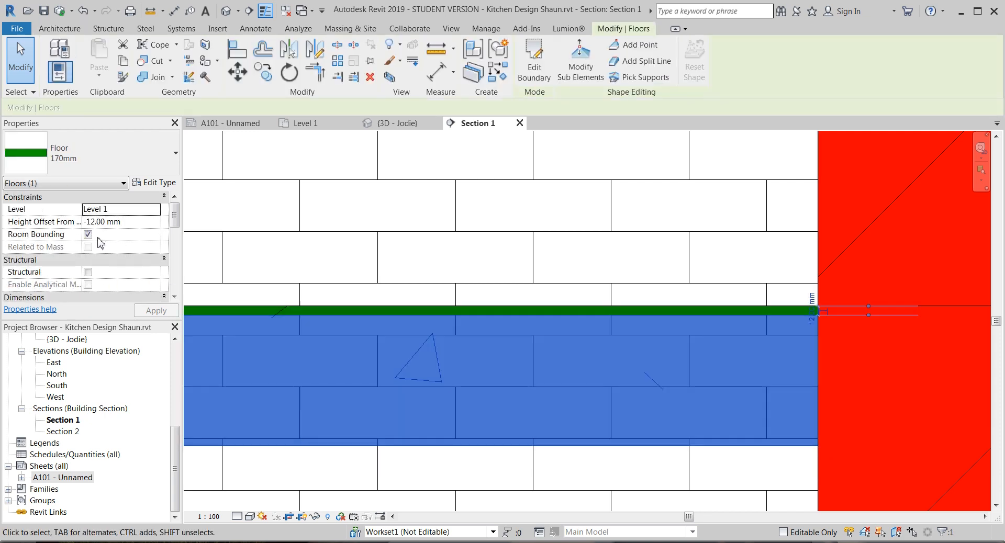
key(Escape)
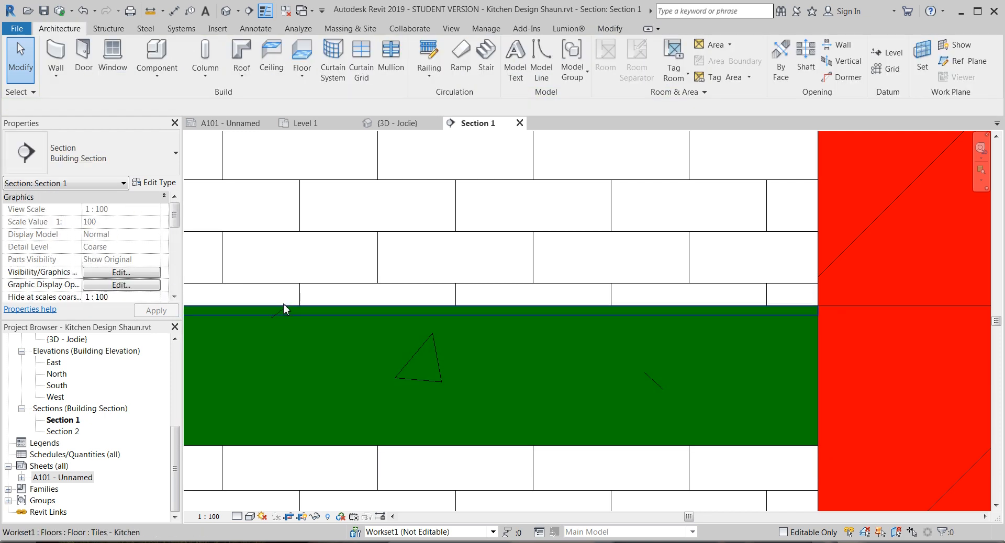
Step: Reselect the Tiles - Kitchen floor, review it across the full kitchen width in Section 1, and clear the selection
click(284, 304)
scroll(284, 304, down, 2)
middle_drag(285, 312, 711, 372)
click(711, 372)
scroll(704, 359, down, 4)
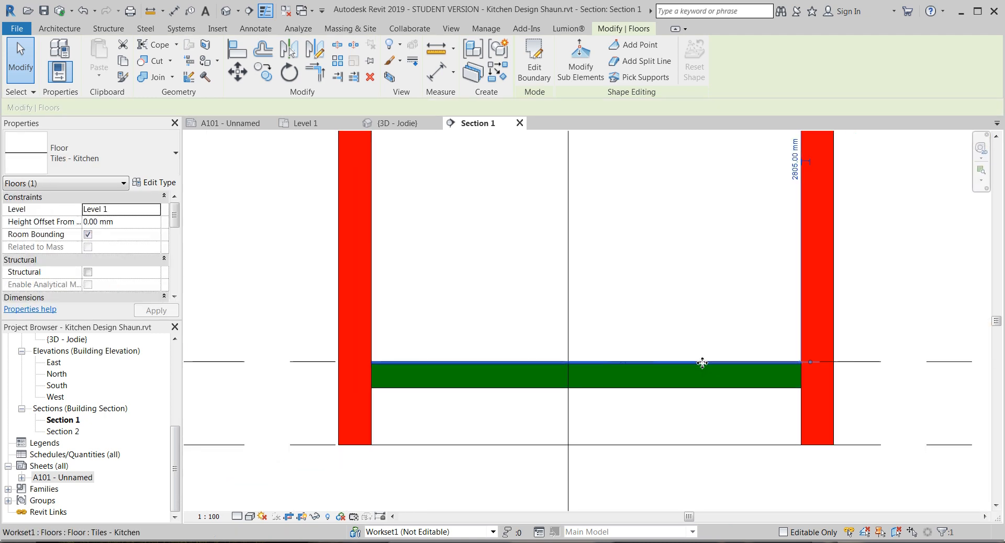
scroll(636, 399, down, 1)
middle_drag(636, 399, 577, 423)
click(715, 373)
scroll(728, 346, down, 1)
middle_drag(728, 345, 681, 330)
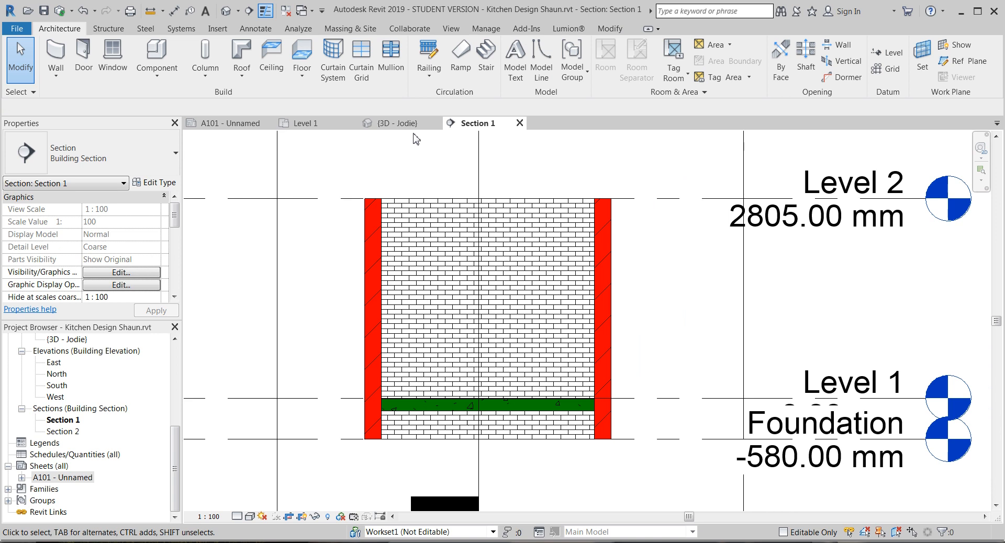
Step: Open the rendering settings for the 3D - Jodie view and set High quality with the Exterior: Sun only lighting scheme
click(379, 126)
shift+middle_drag(563, 246, 478, 209)
scroll(471, 220, up, 2)
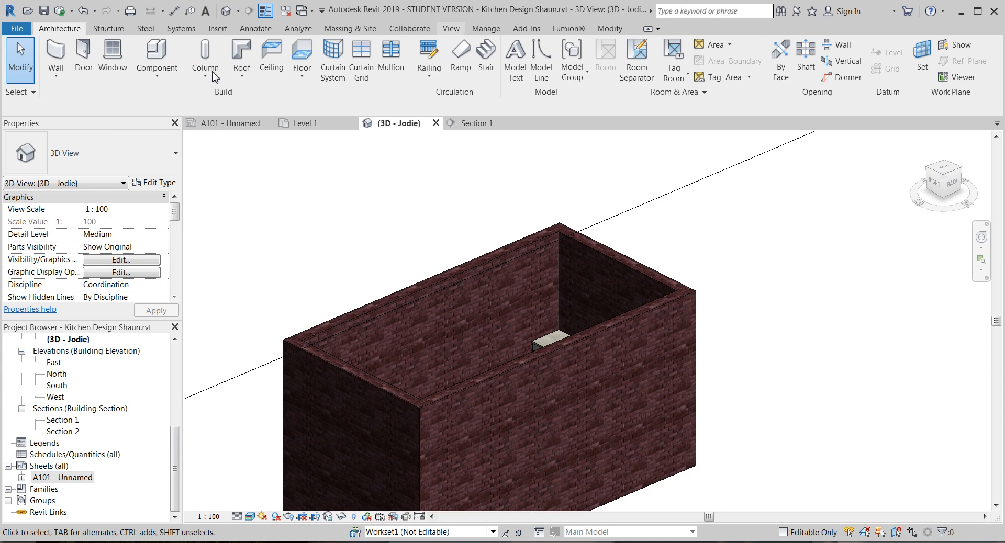
click(301, 46)
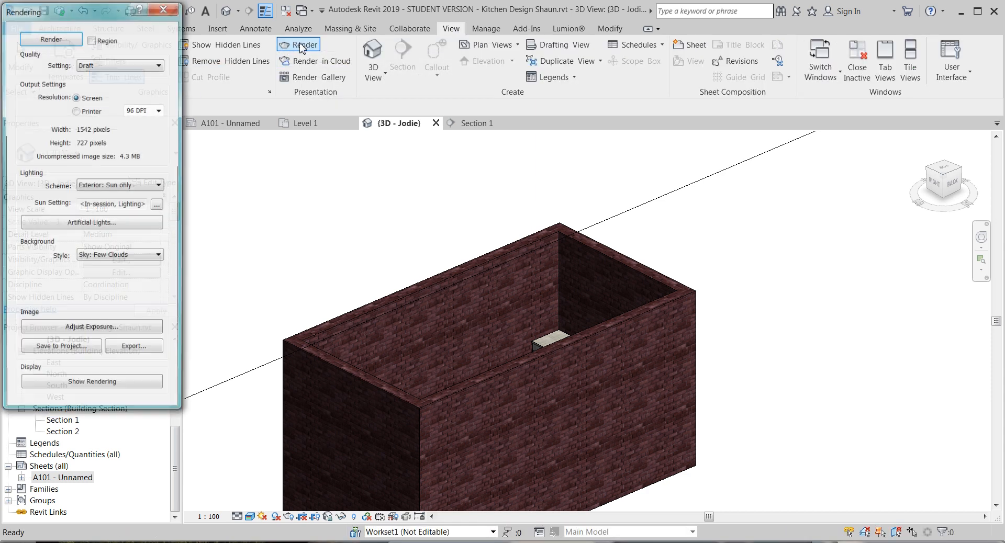
click(124, 64)
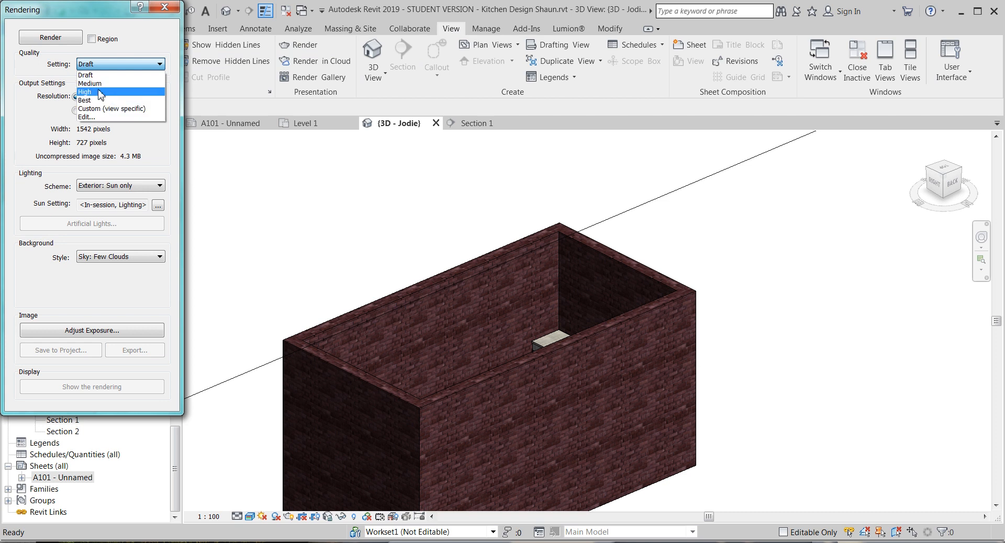
click(100, 92)
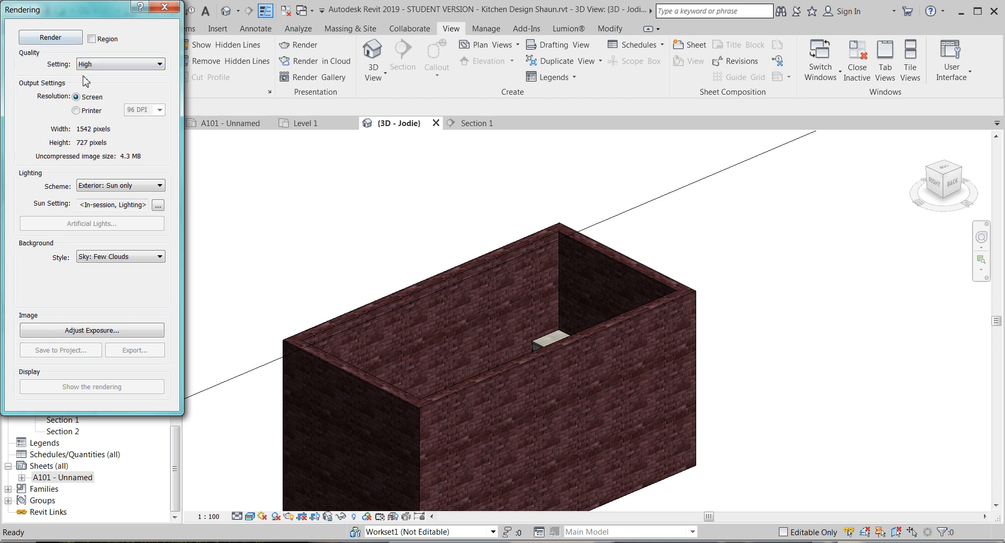
click(100, 187)
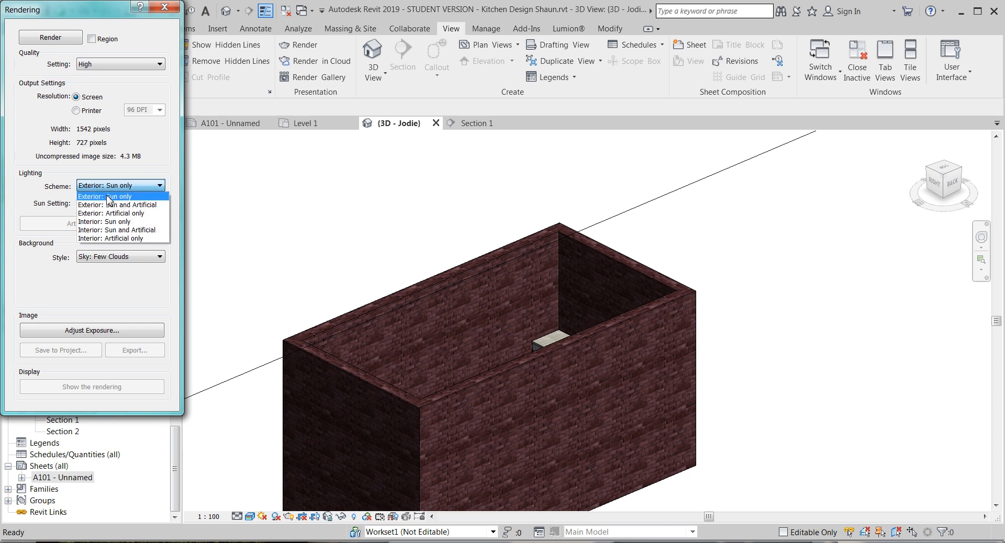
click(141, 197)
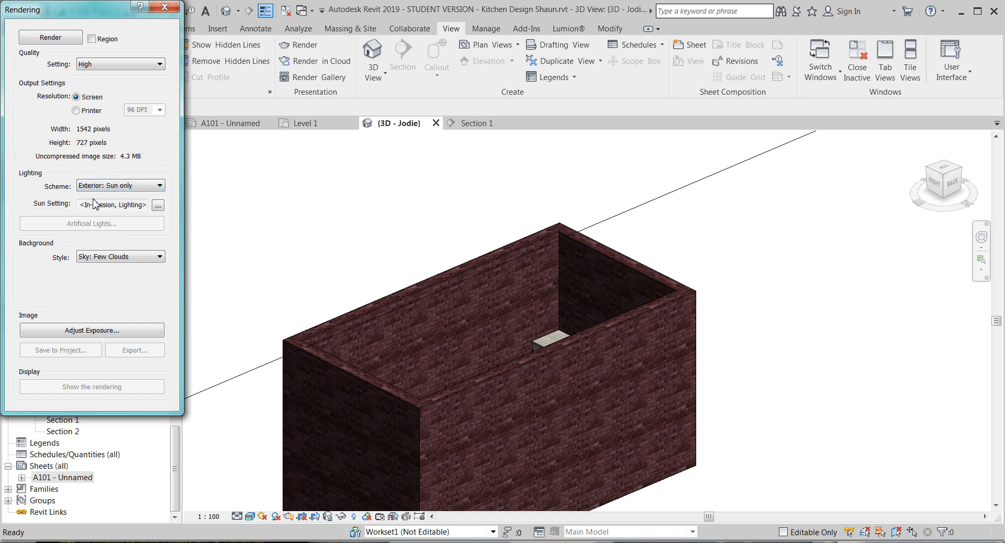
Step: Set the rendering's sun to a Still solar study on 2020/12/16 at 09:56 AM and apply it
click(158, 207)
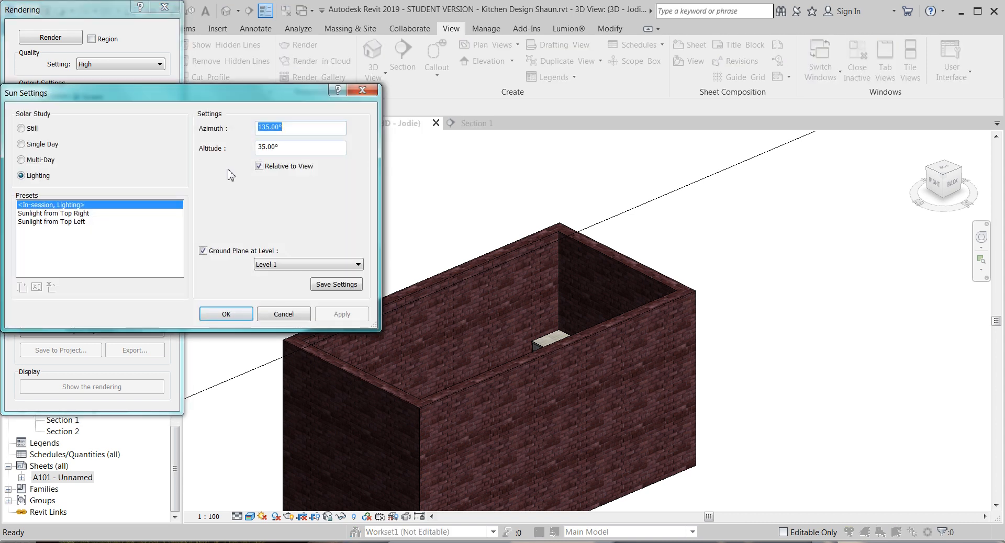
click(30, 145)
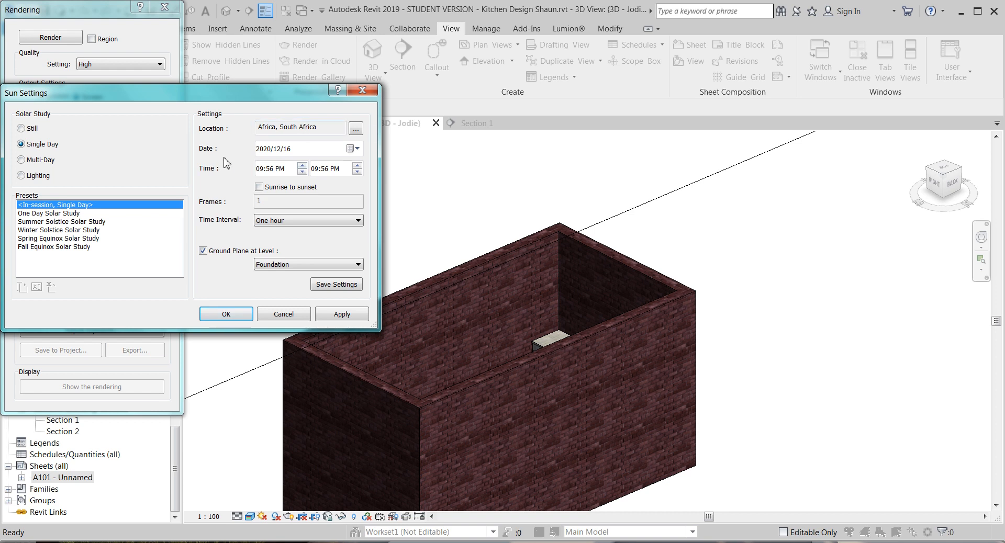
click(30, 134)
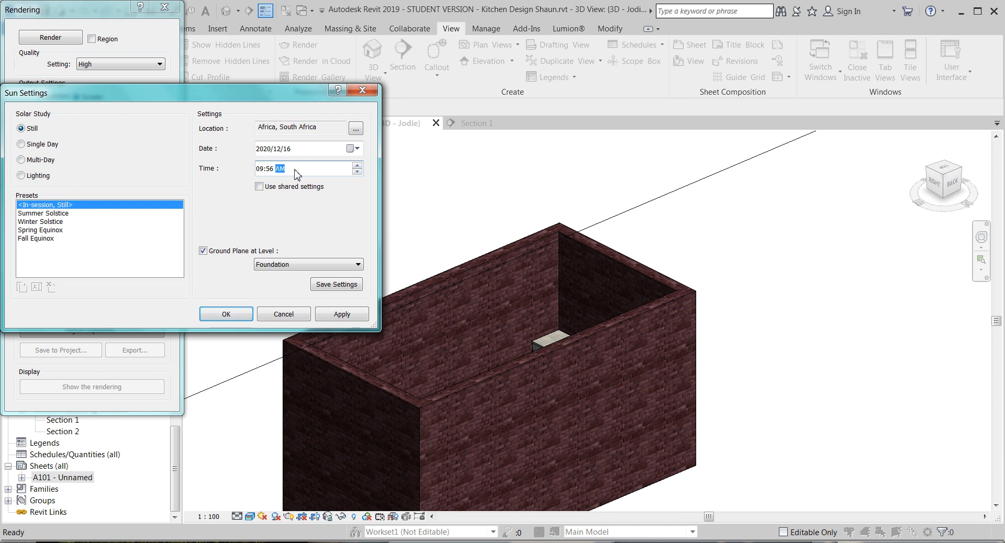
click(338, 314)
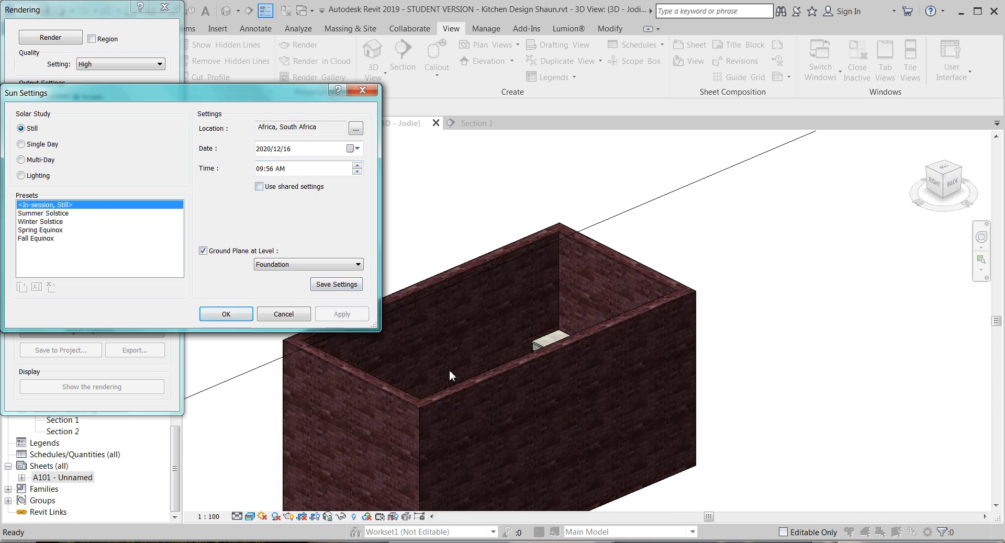
click(232, 318)
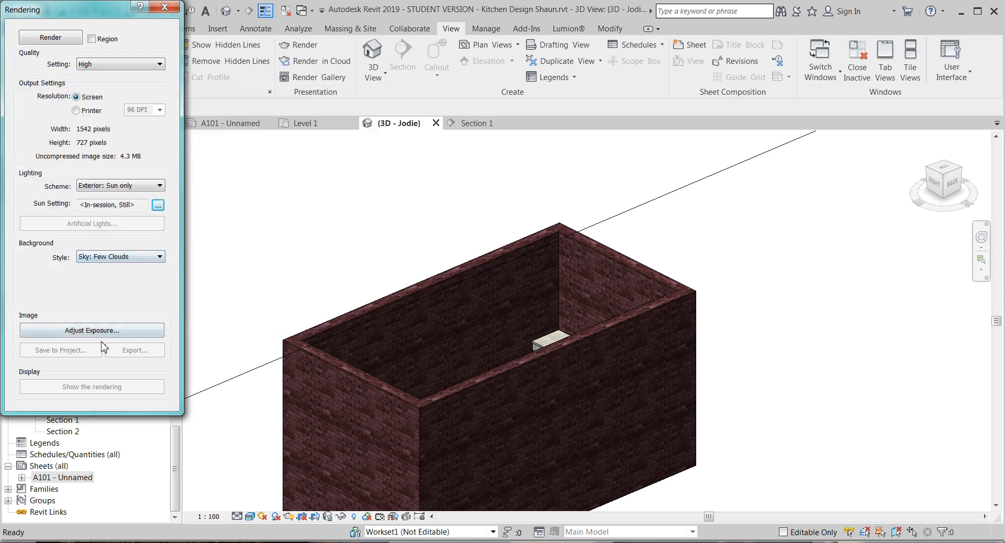
Step: Choose Sky: Few Clouds as the rendering background and accept the exposure settings with an exposure value of 14
click(112, 258)
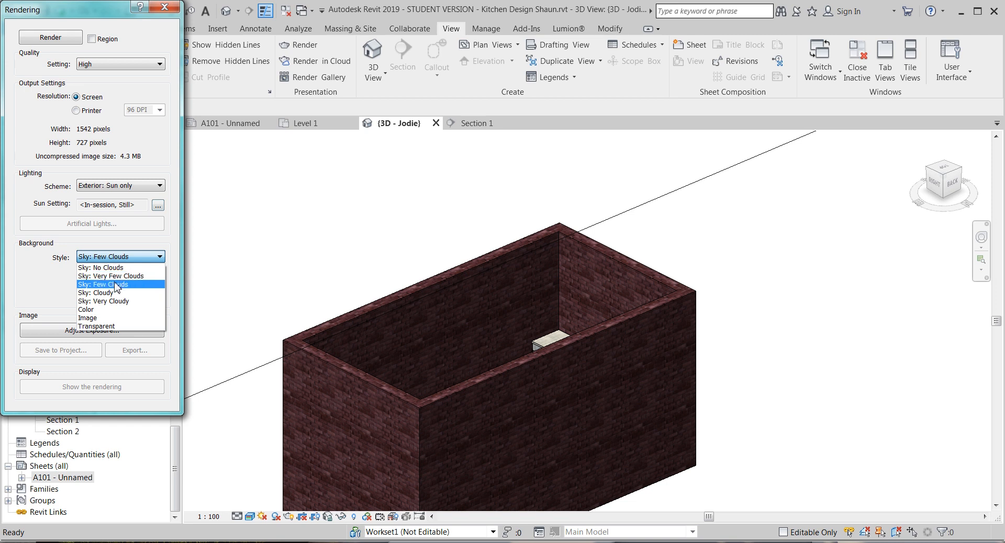
click(115, 284)
click(88, 334)
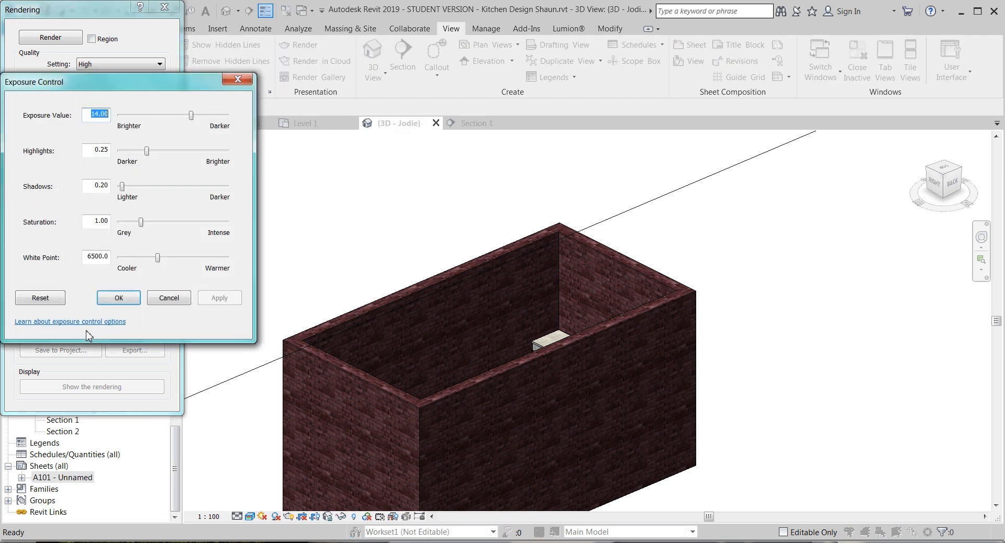
click(118, 301)
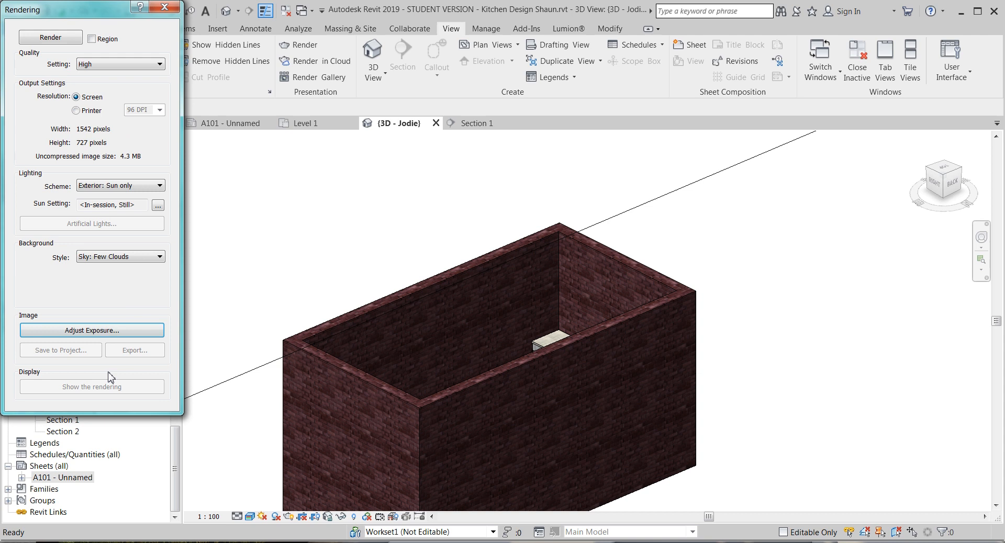
Step: Turn the 3D view to look down into the kitchen and render it at Screen resolution
shift+middle_drag(205, 273, 323, 298)
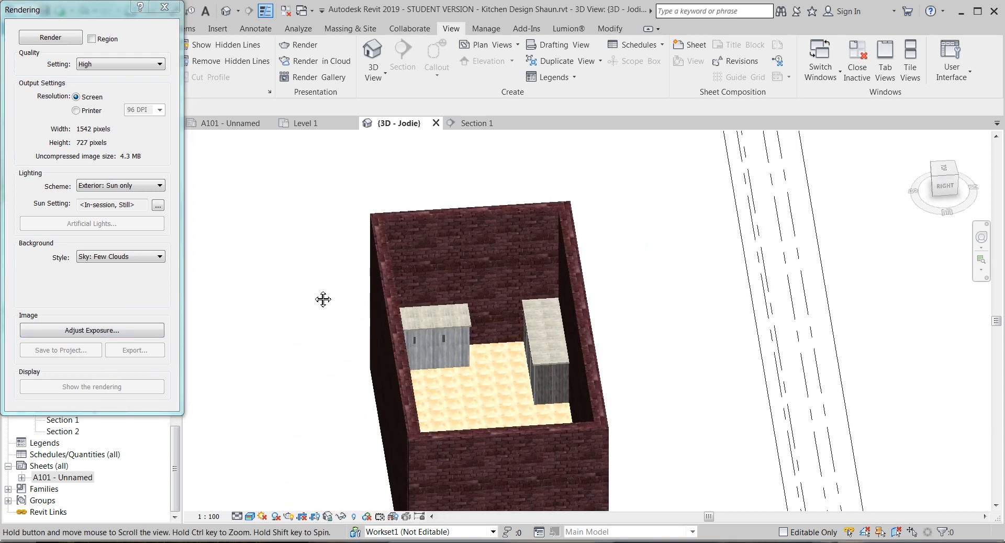
click(84, 111)
click(164, 112)
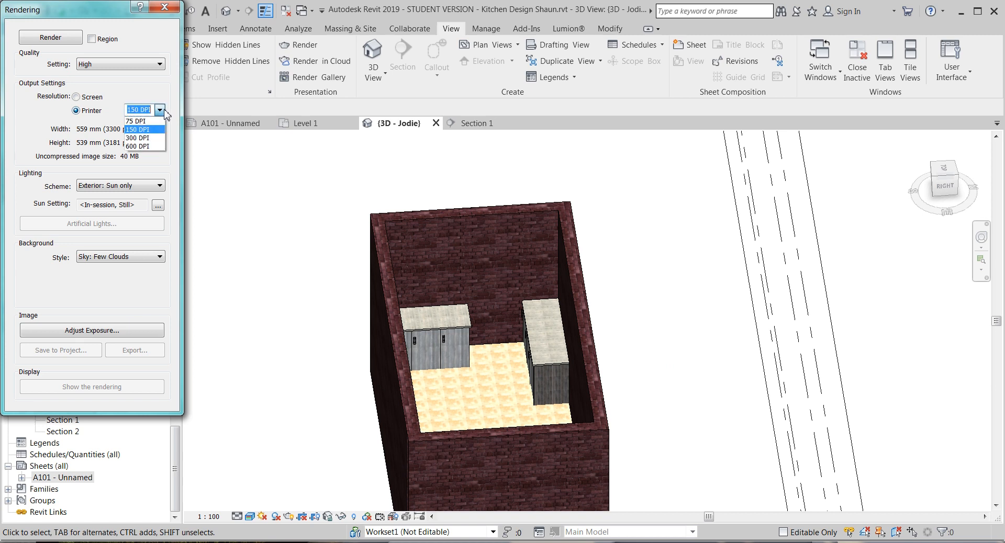
click(76, 100)
click(76, 98)
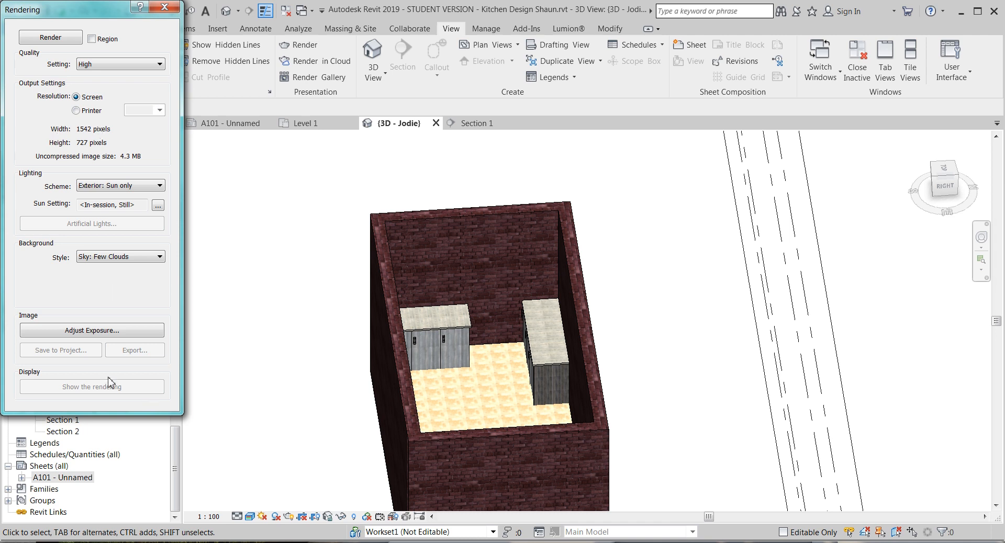
click(61, 41)
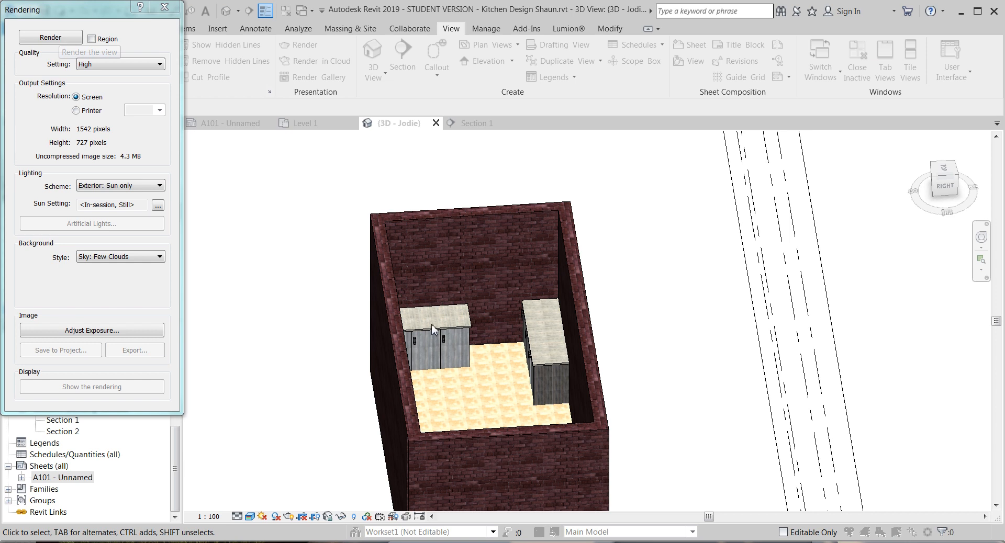